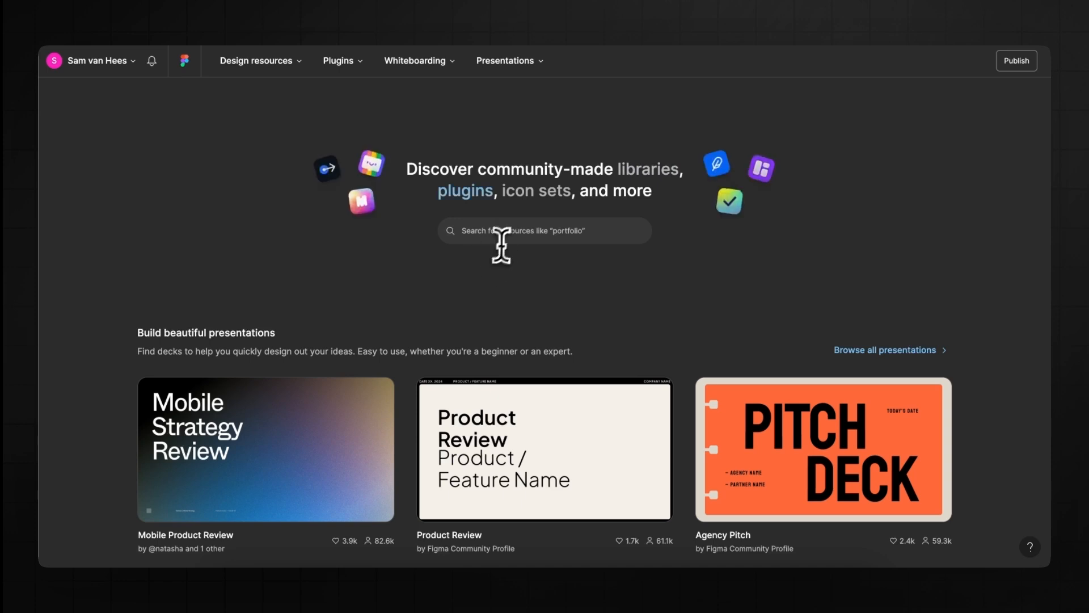
- Search the Figma Community for "figma to shopify" and open the Figma to Shopify with Instant plugin
text(figma to shopify)
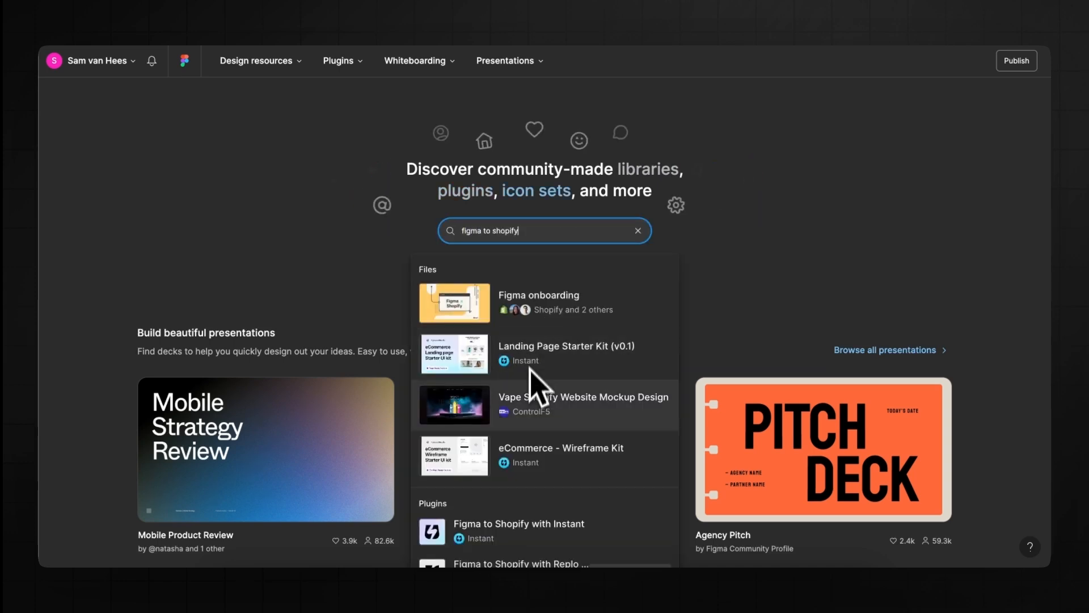
scroll(533, 397, down, 1)
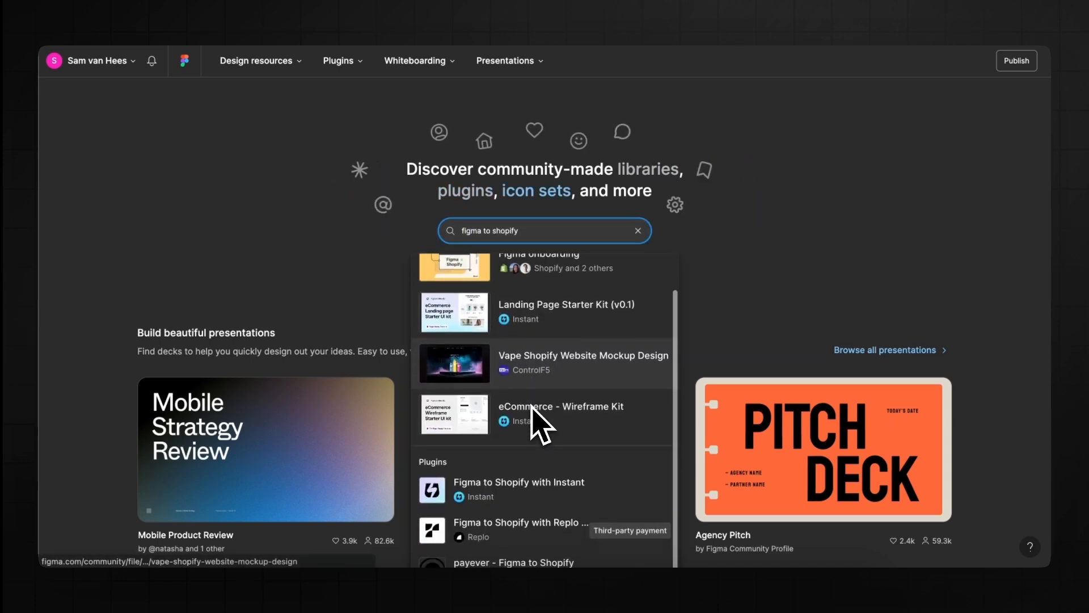
click(547, 489)
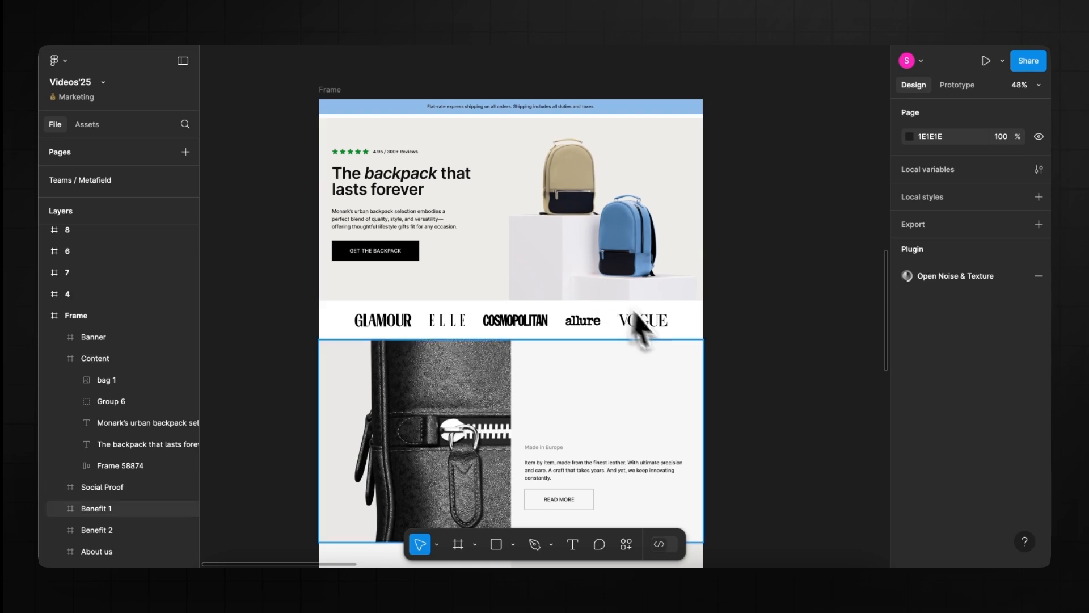
- Find the Figma to Shopify with Instant plugin by searching "figma to shopify", run it, and copy the Content frame's design
click(628, 553)
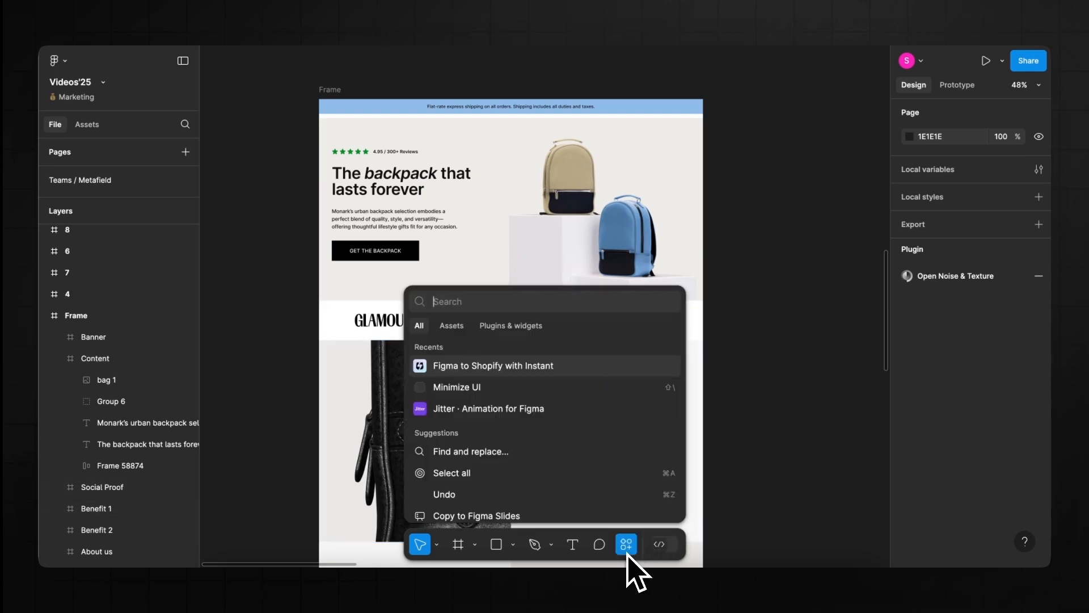
click(530, 328)
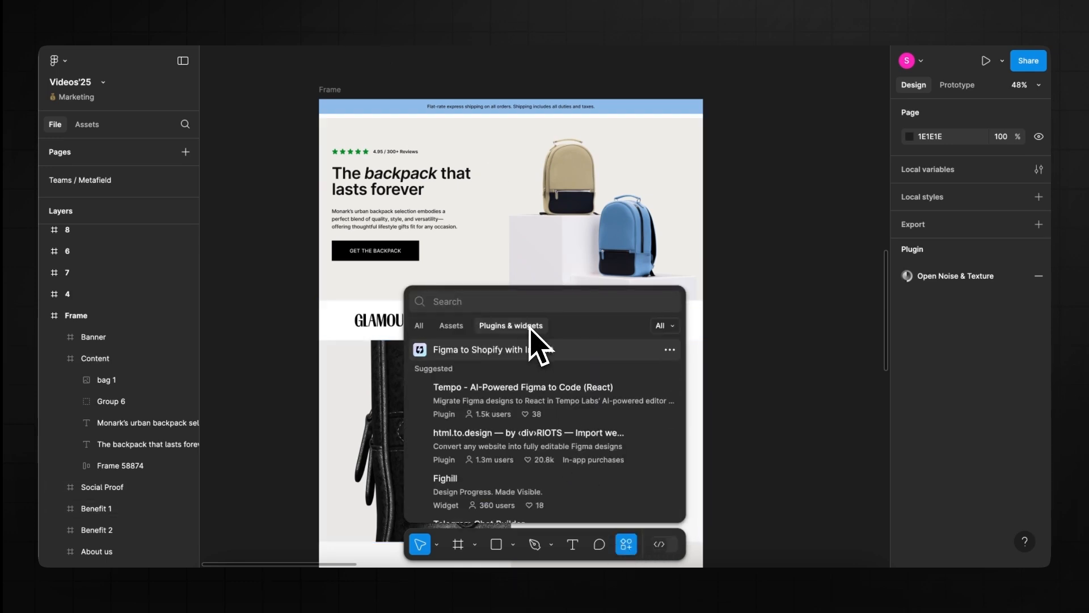
text(figma to shopify)
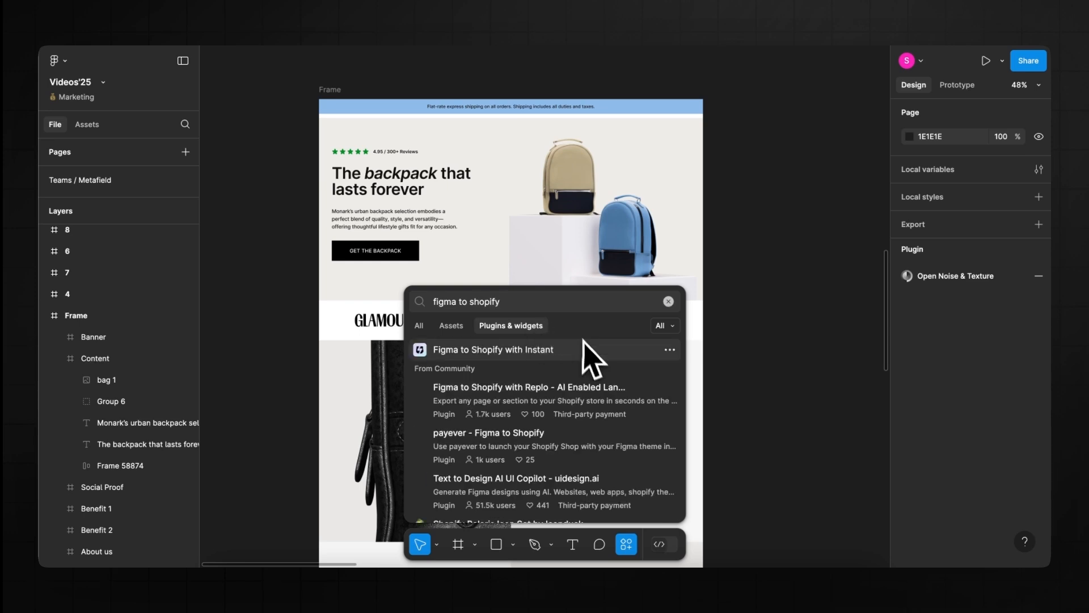
click(584, 349)
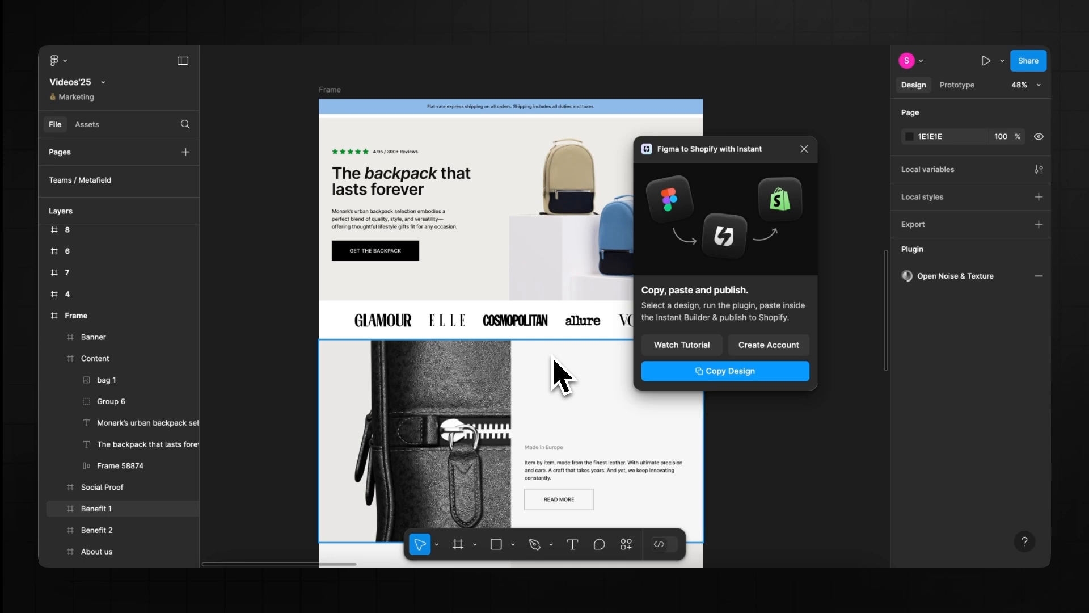
click(478, 185)
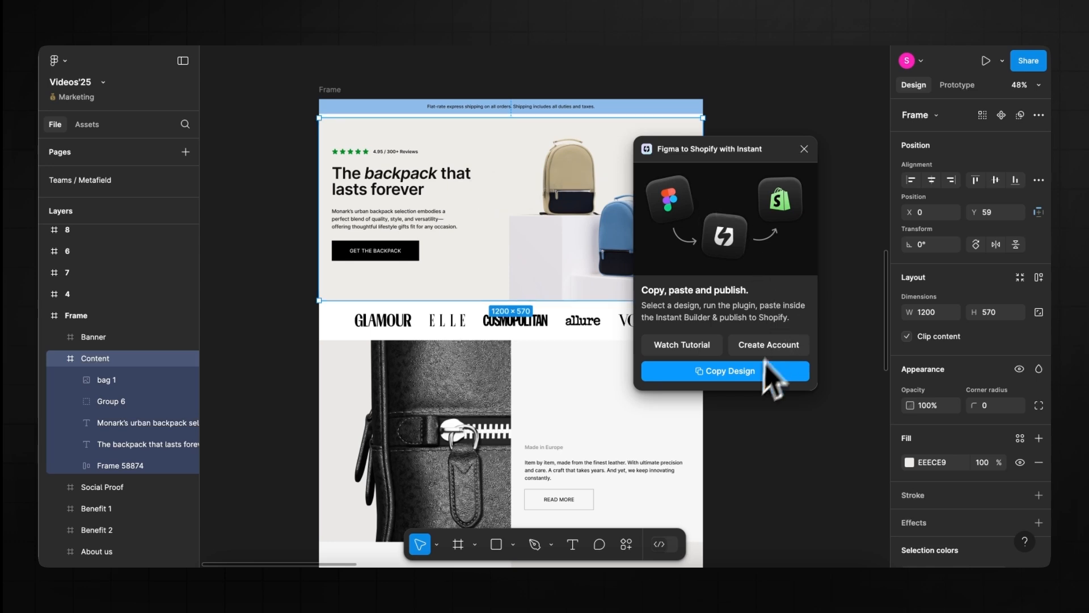
click(736, 374)
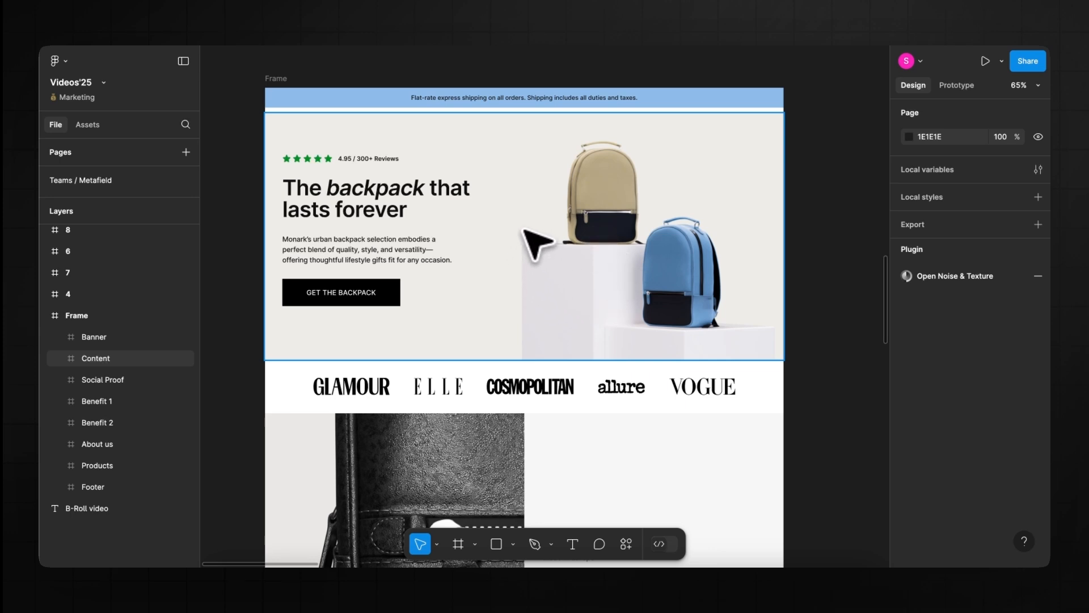
- Remove the unneeded Group 6 by moving its Button layer directly into the Content frame
click(499, 220)
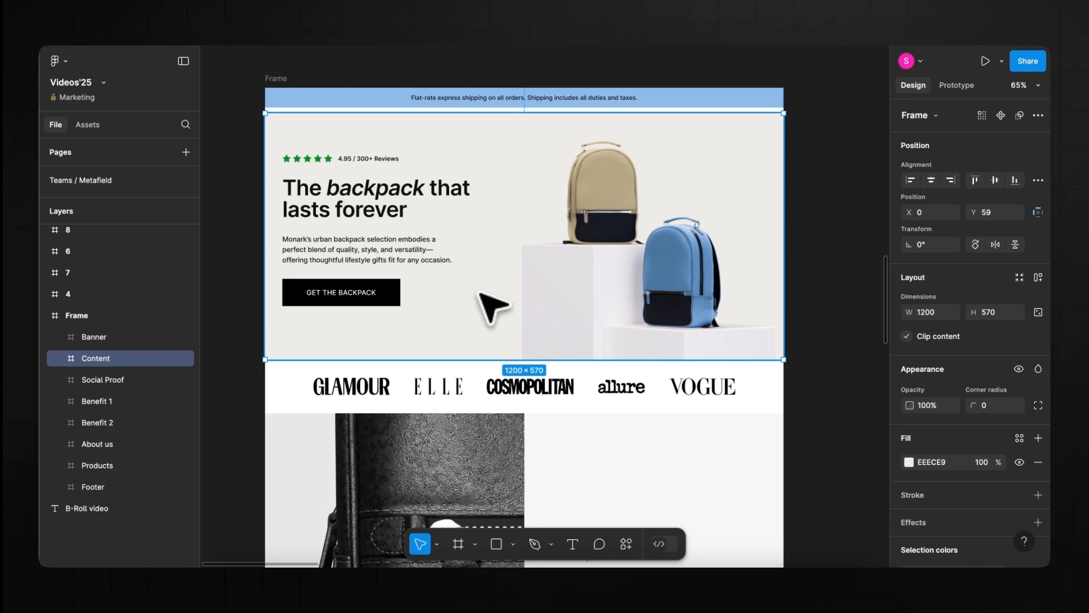
click(60, 360)
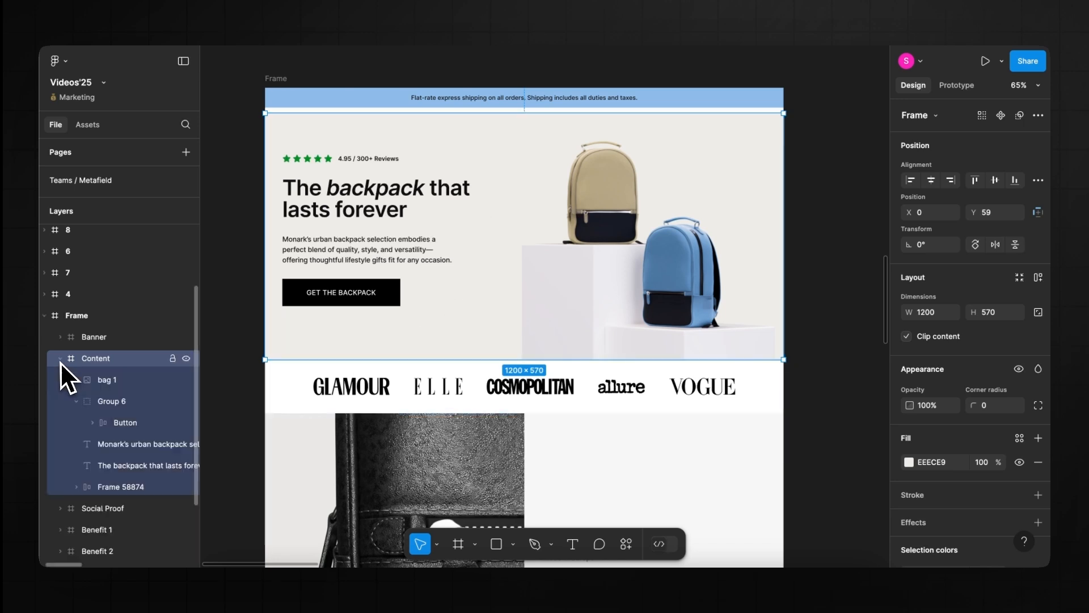
scroll(131, 428, down, 1)
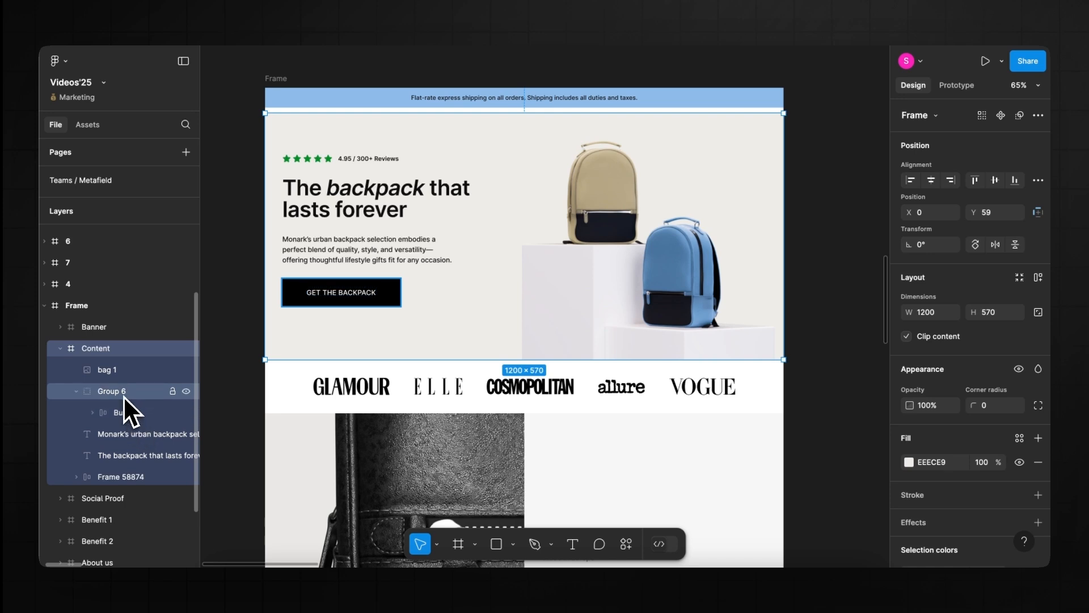
click(124, 396)
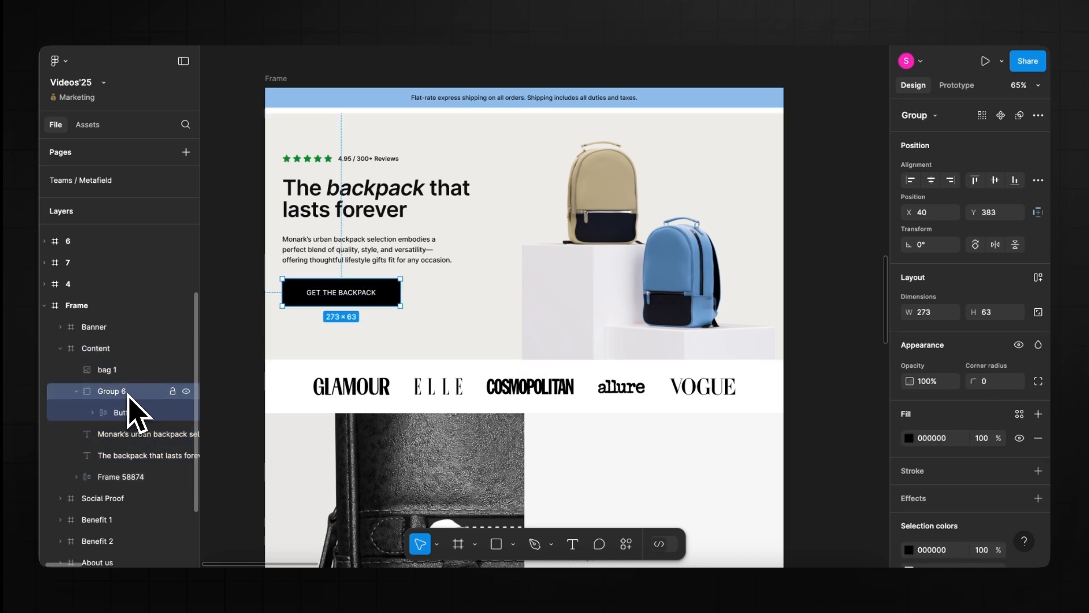
drag(134, 413, 133, 392)
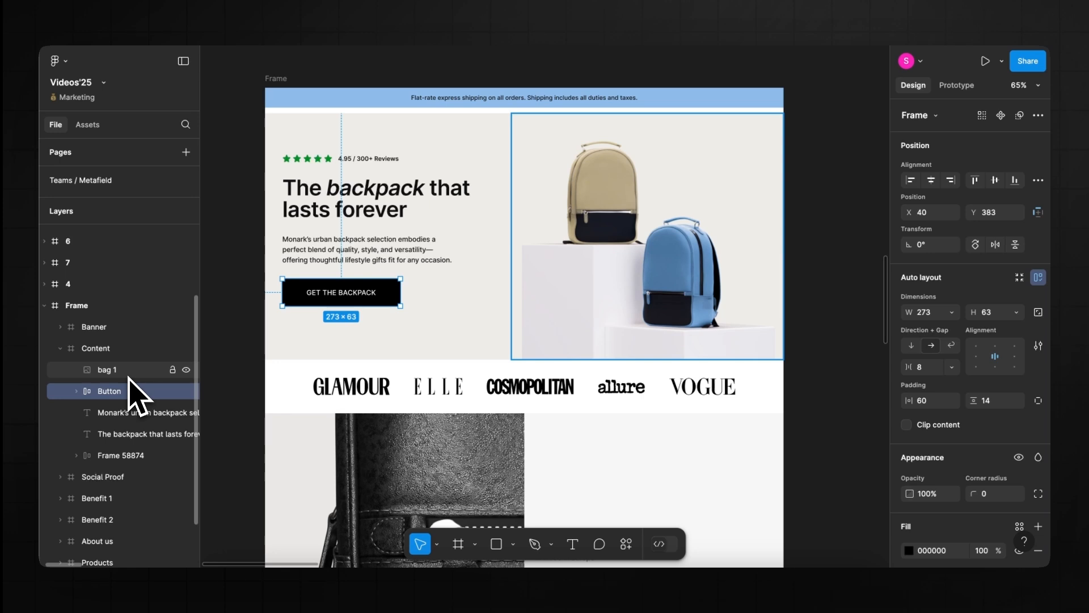
- Rename the Content frame to Hero
click(122, 347)
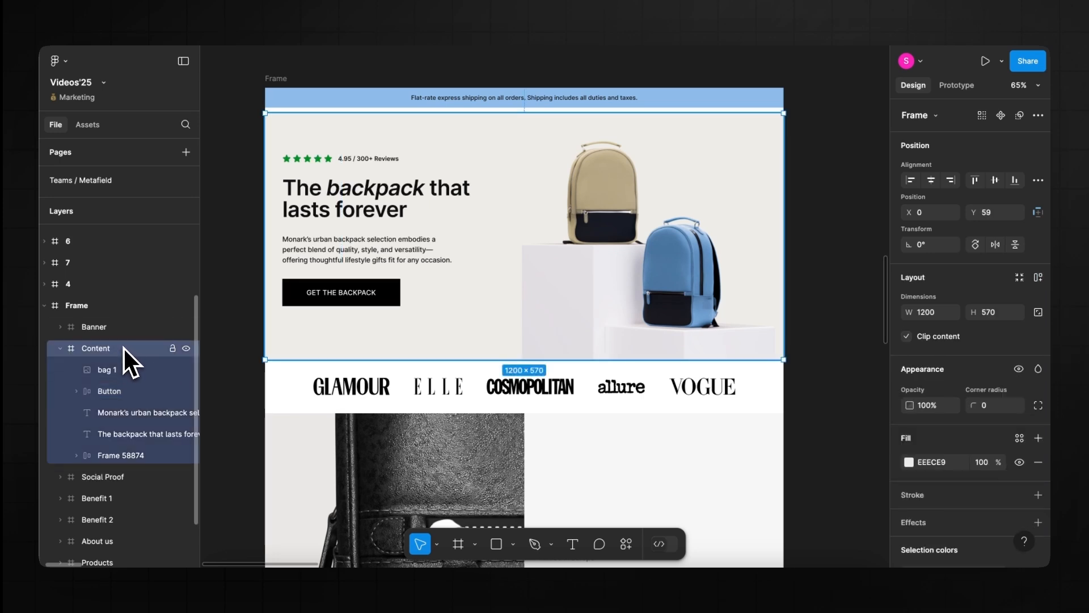
double_click(124, 347)
text(Hero)
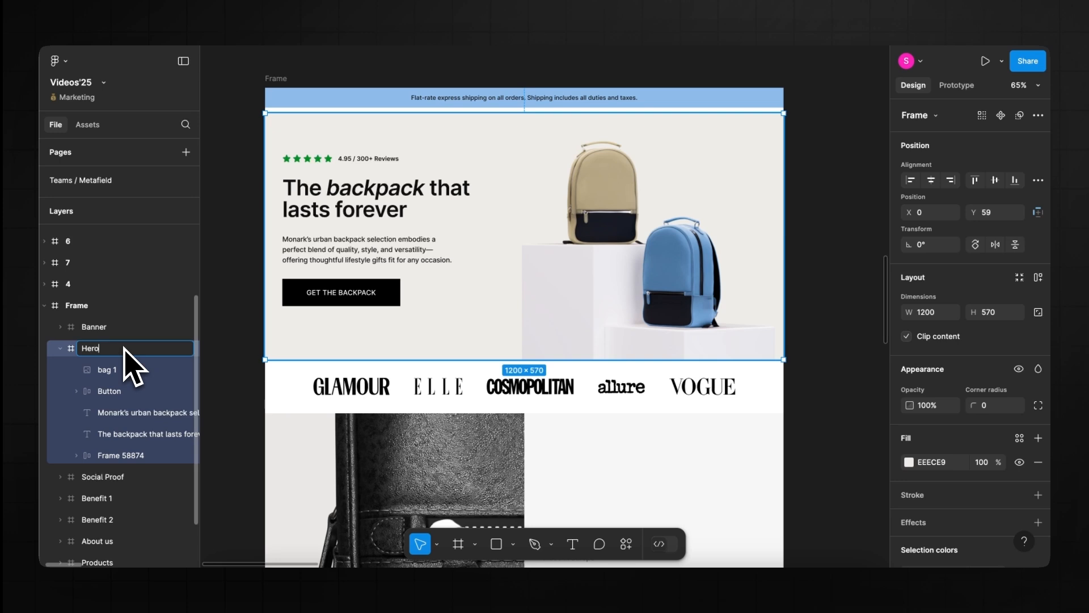
click(226, 355)
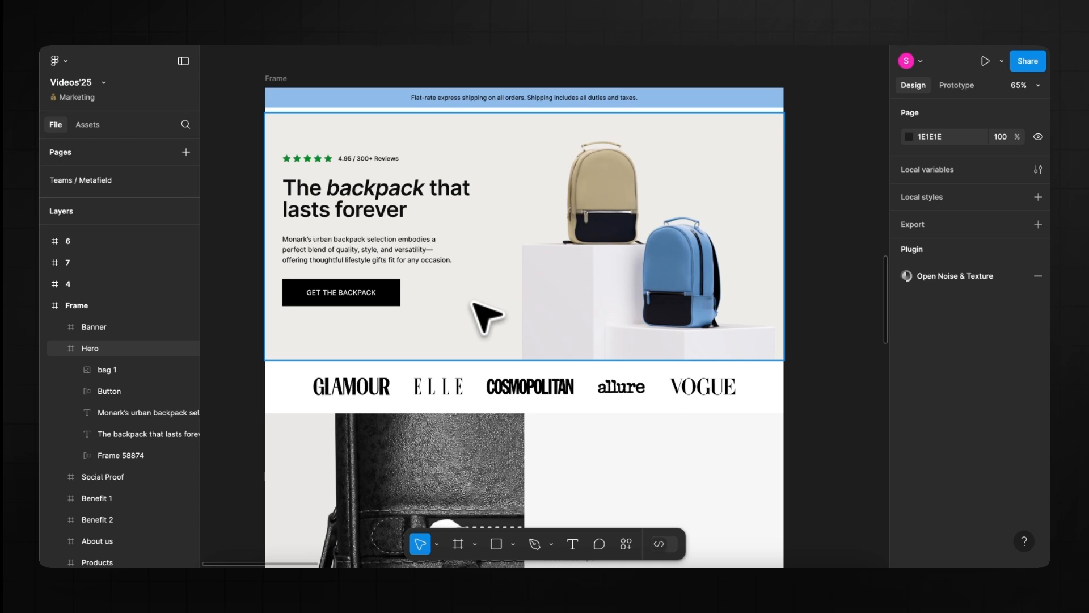
- Examine the backpack headline's typography settings and the dimensions and sections of the full page frame
click(376, 209)
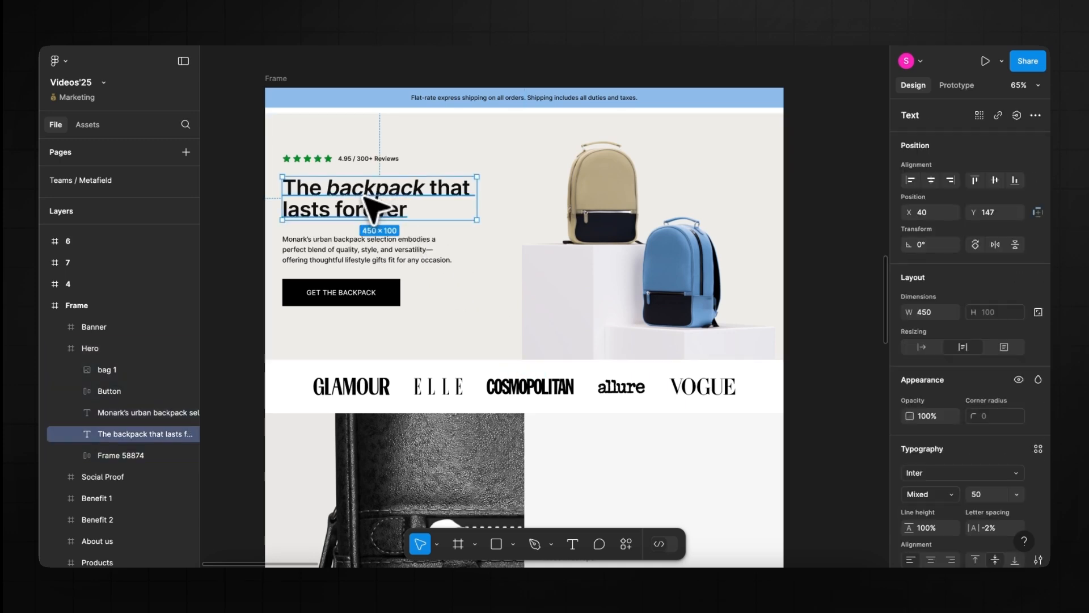
scroll(949, 462, down, 3)
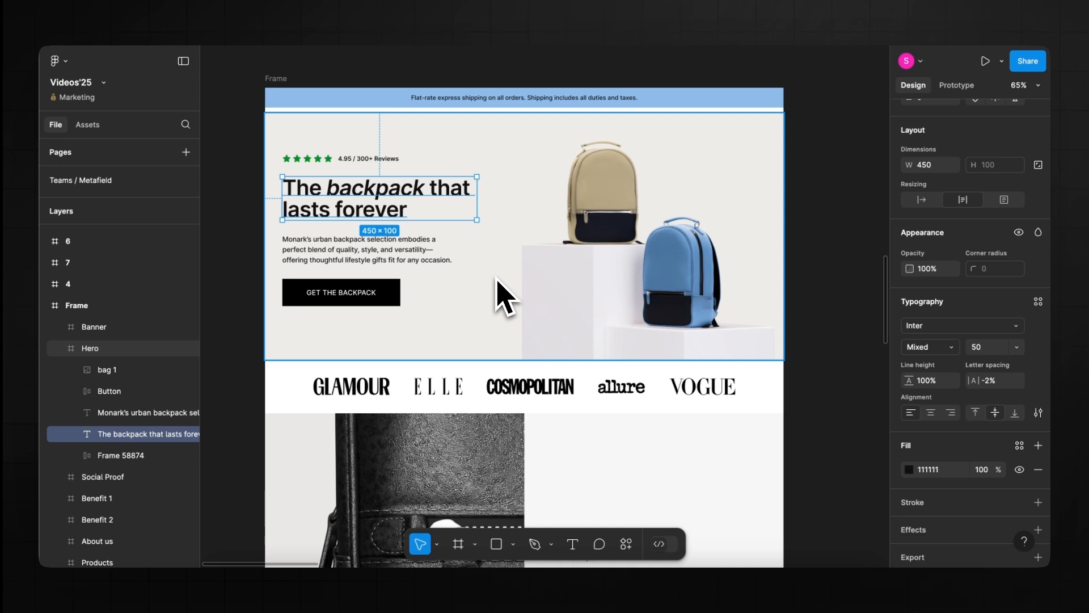
click(282, 80)
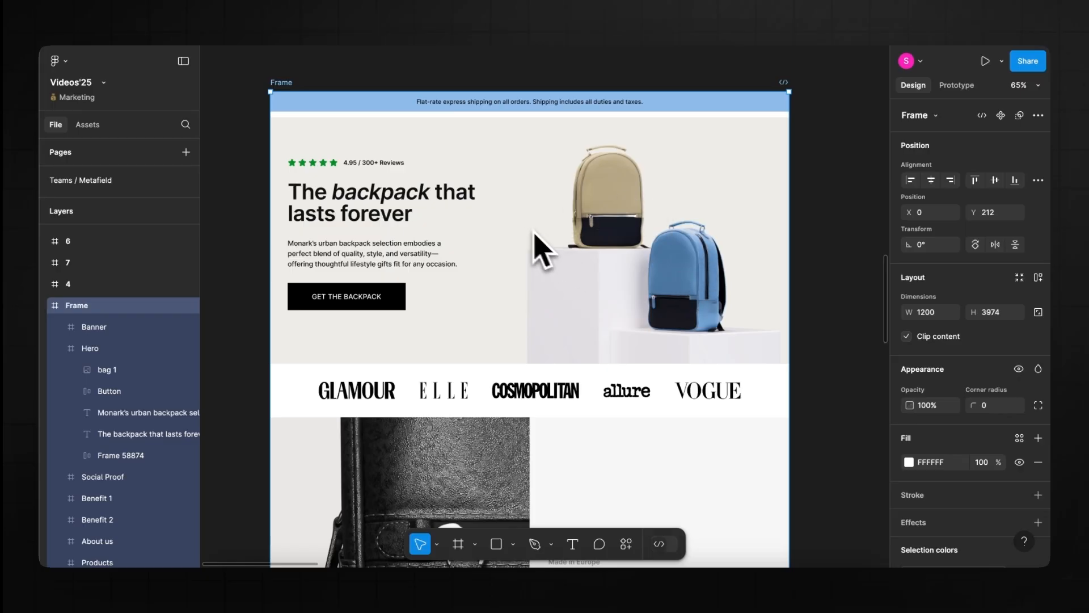
scroll(520, 242, down, 5)
scroll(521, 239, up, 3)
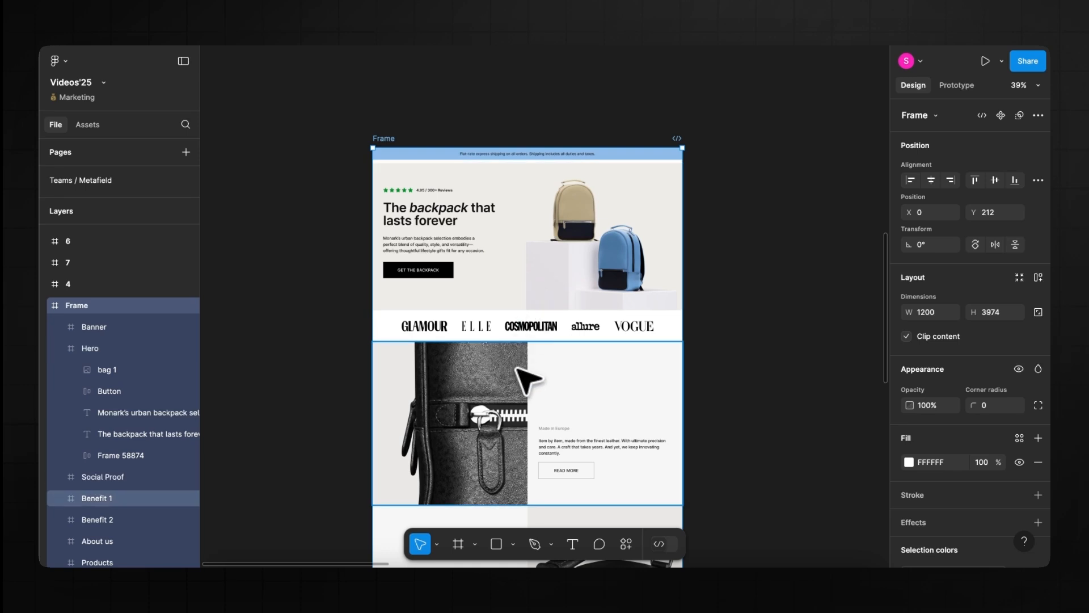
- Add a 10px layout grid to the Hero frame
click(545, 332)
click(525, 282)
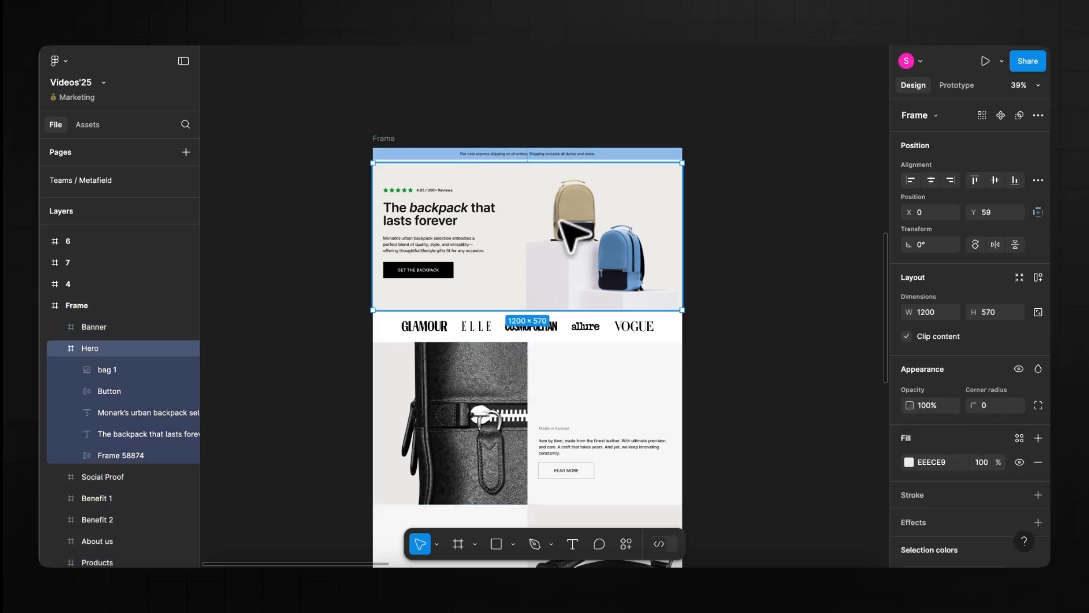
scroll(550, 215, up, 3)
scroll(549, 215, up, 1)
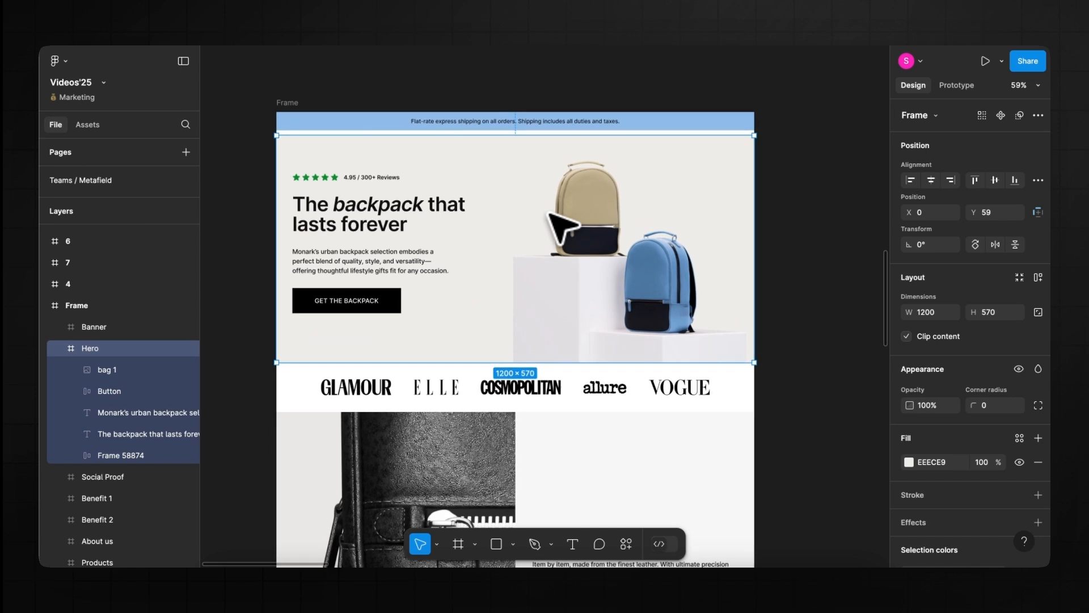
scroll(903, 437, down, 4)
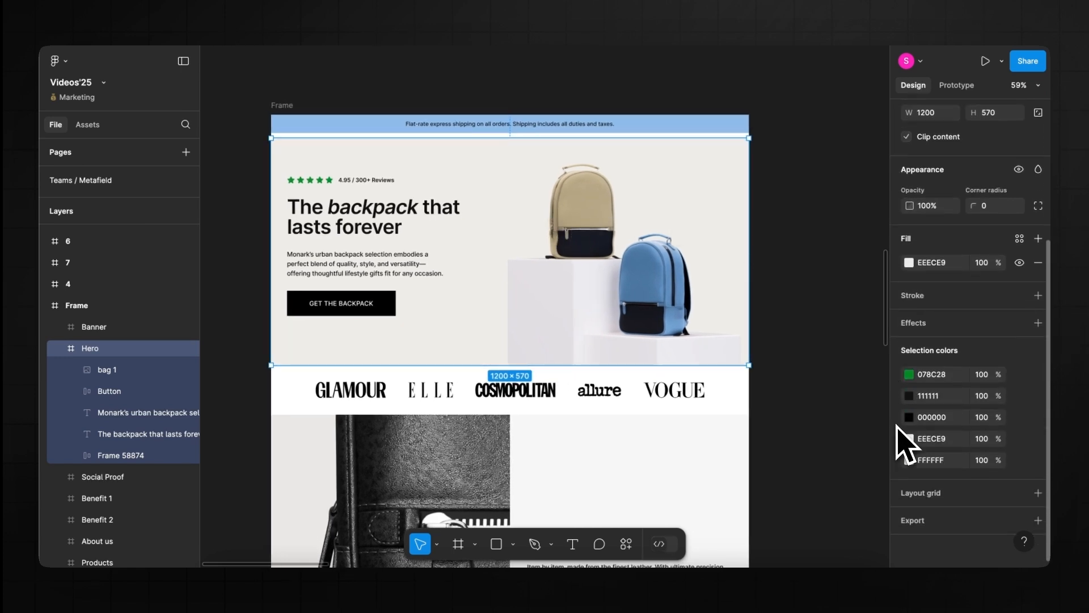
click(931, 492)
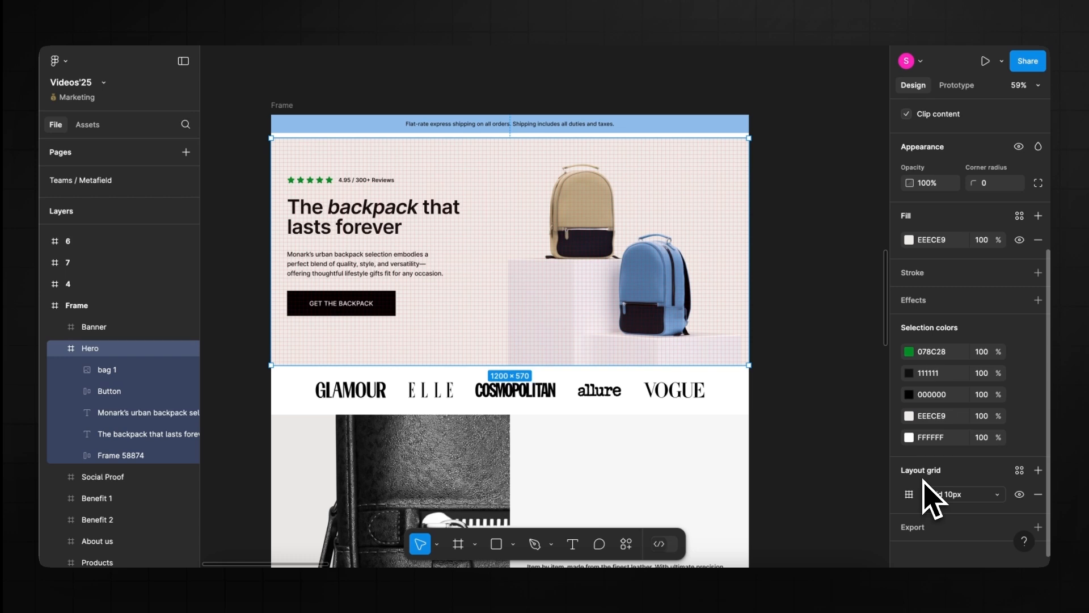
- Copy the Hero frame with the Figma to Shopify with Instant plugin and paste it onto the blank Page 30 in the Instant builder
click(626, 544)
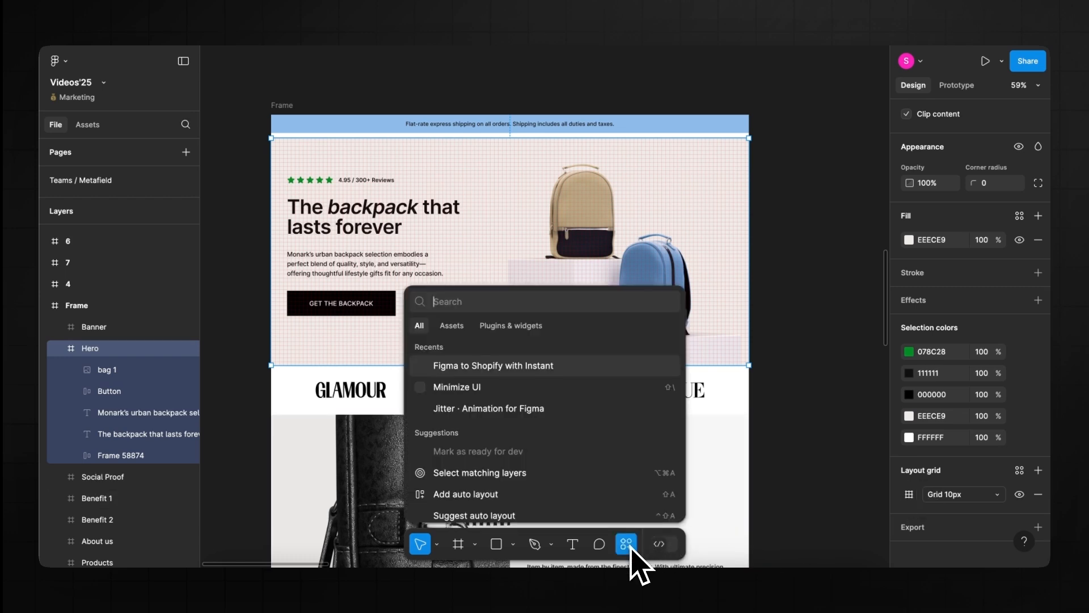
click(545, 366)
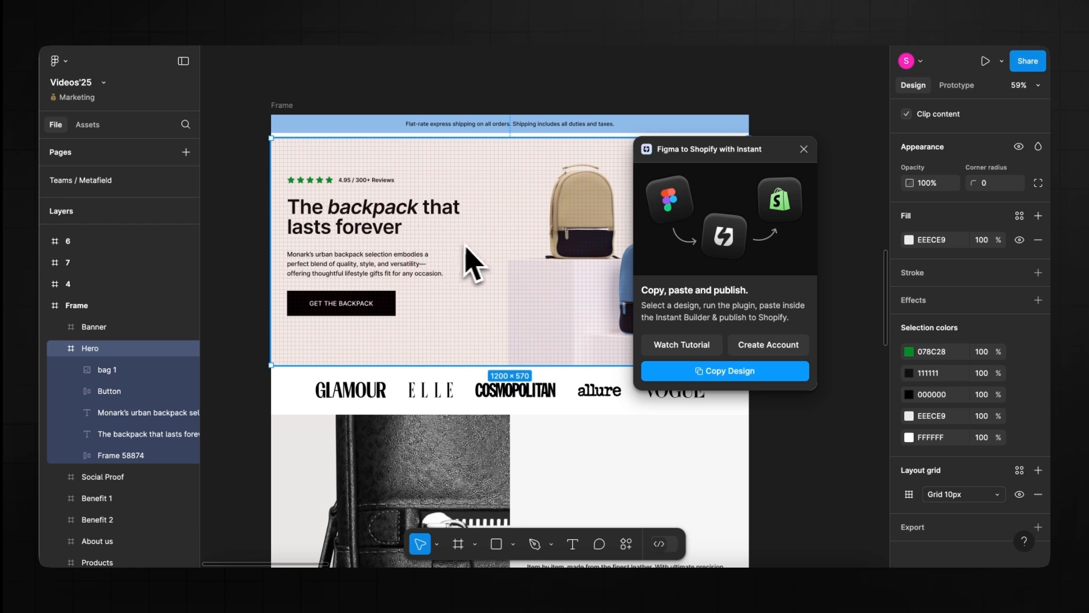
click(753, 374)
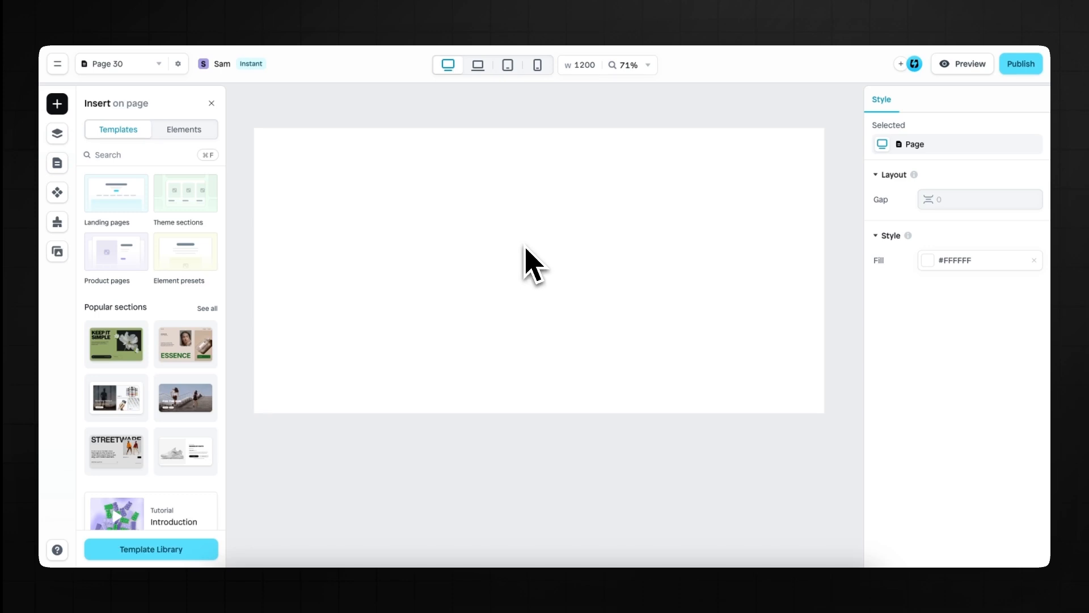
key(super+v)
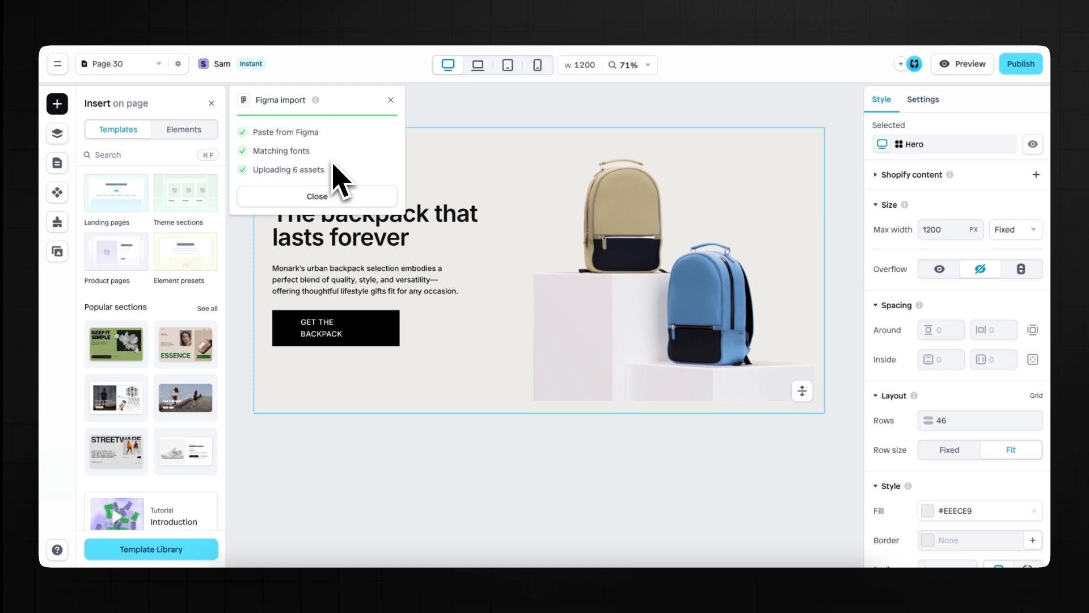
click(391, 100)
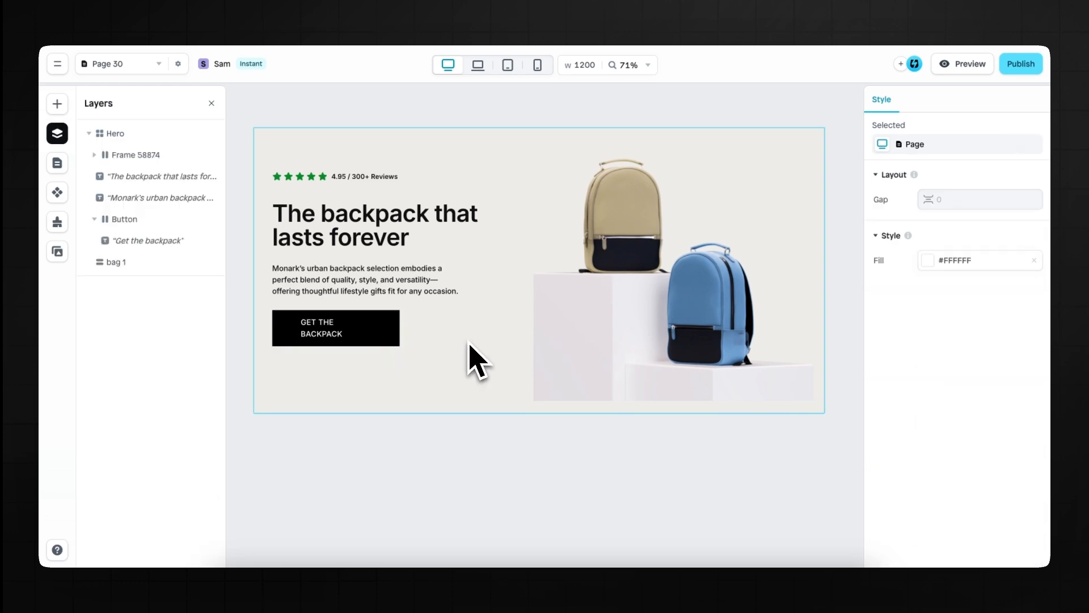
- Widen the hero's black button until its "Get the backpack" label fits on one line
click(469, 345)
click(394, 332)
drag(400, 335, 417, 335)
- Resize the bag 1 image to 49 columns by 46 rows so it reaches the hero's lower and outer edges
click(591, 328)
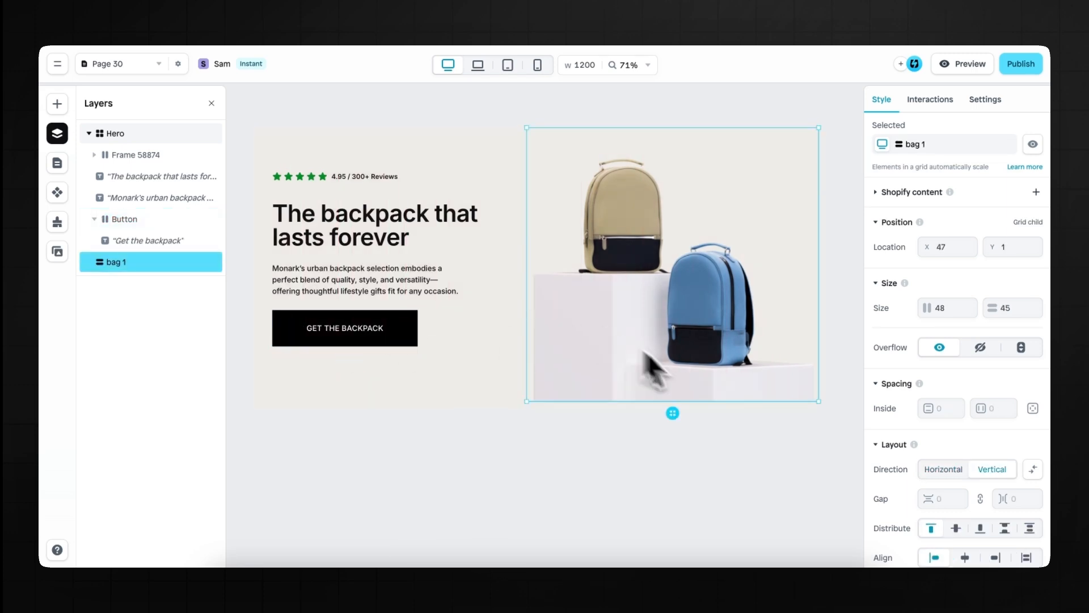
drag(716, 402, 720, 408)
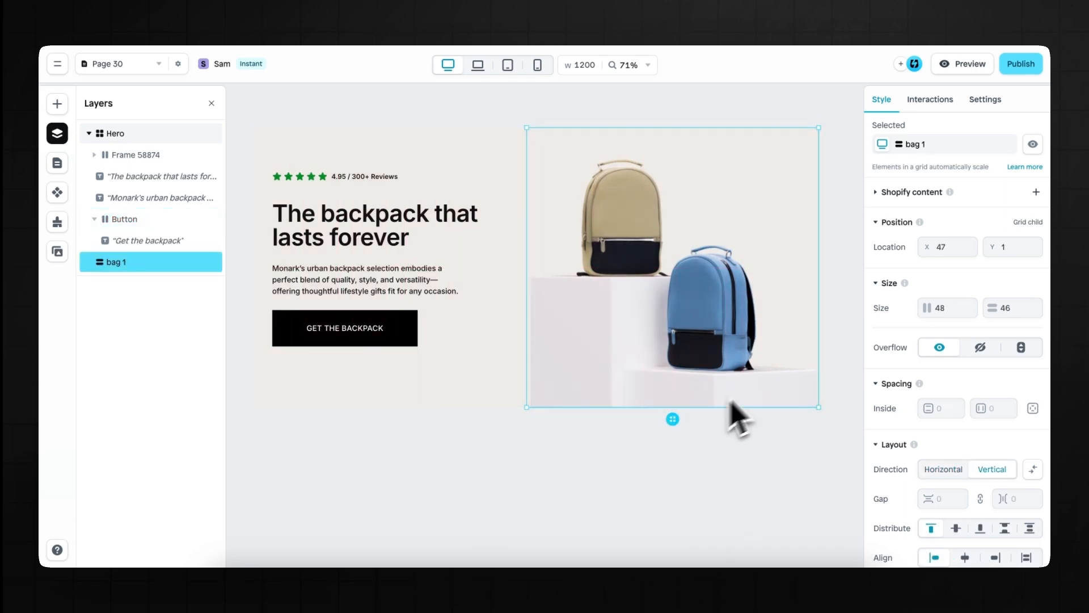
drag(819, 369, 817, 365)
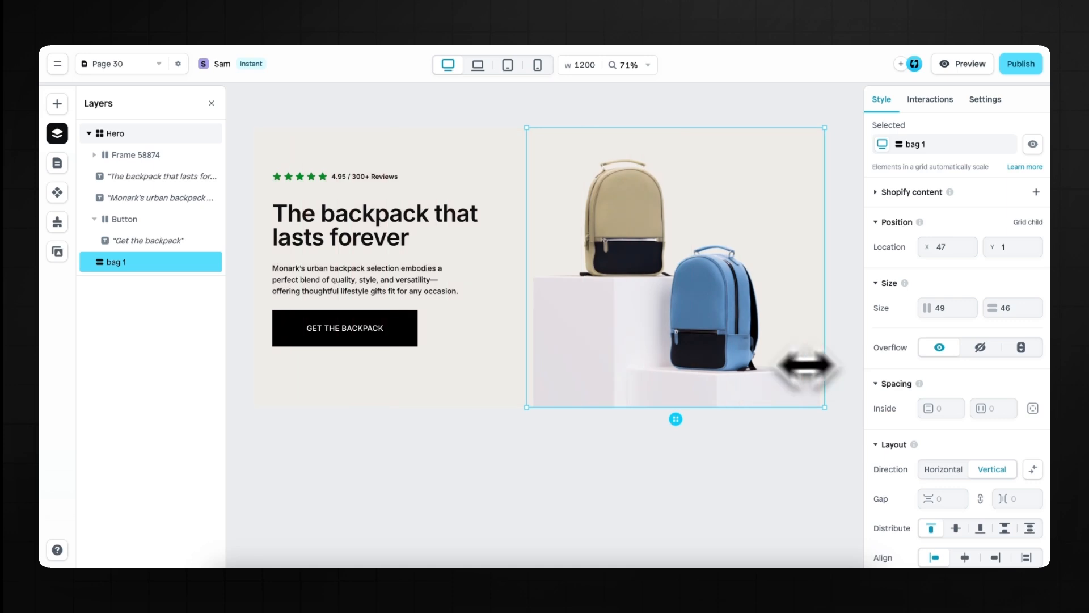
click(508, 369)
click(533, 477)
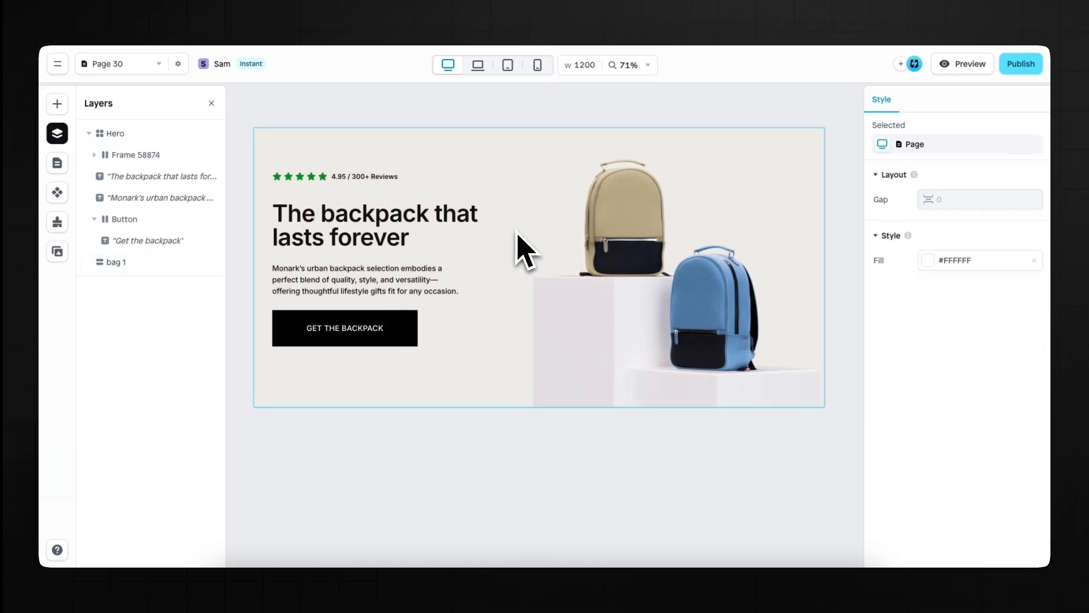
- Switch the page to the mobile view and set the Hero's inside spacing to 20 vertically and 20 horizontally
click(538, 67)
click(560, 253)
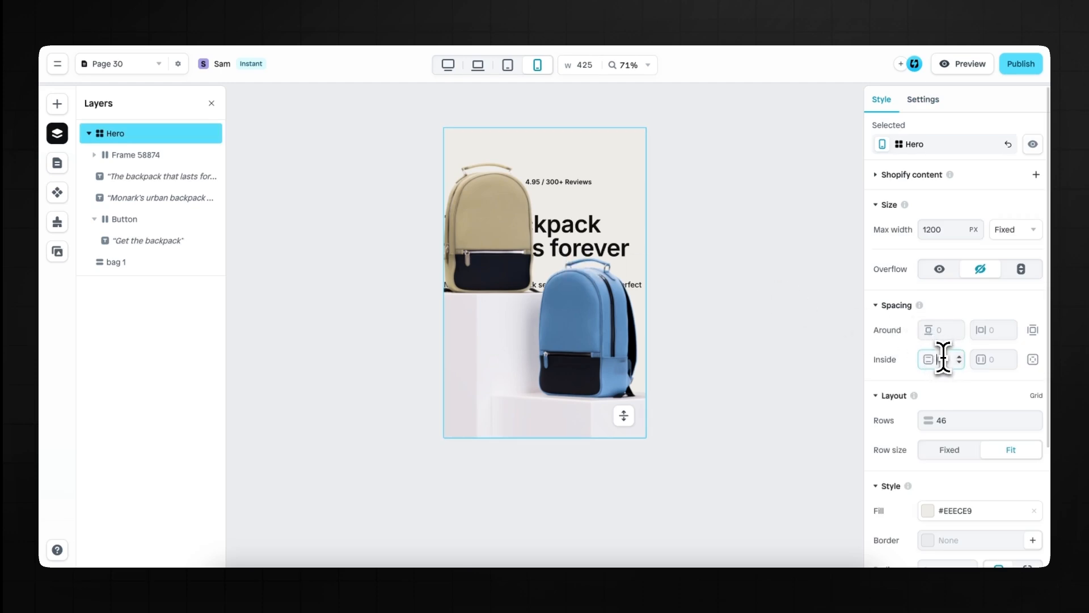
text(20)
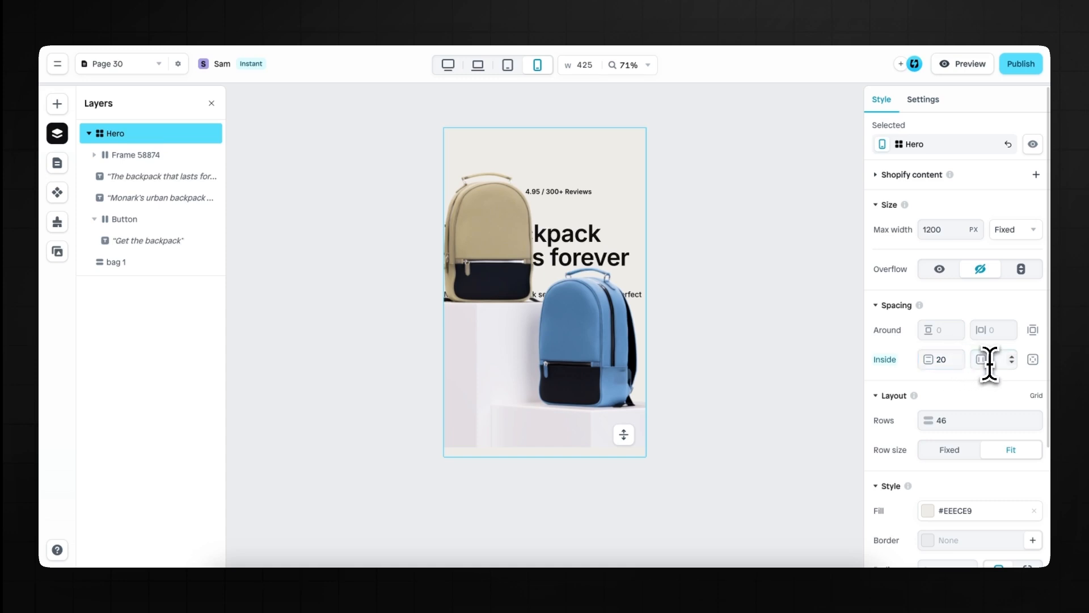
click(992, 359)
text(20)
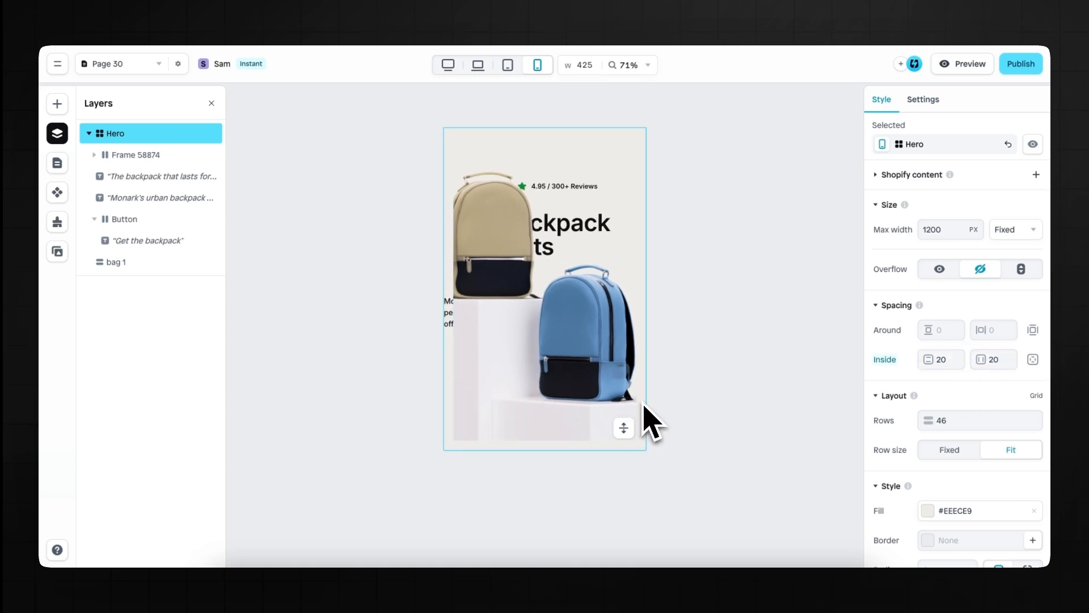
- Extend the mobile Hero downward and fit the bag 1 image into its lower part at 30 columns by 28 rows
drag(626, 427, 630, 494)
click(600, 406)
drag(580, 142, 584, 279)
drag(547, 456, 548, 514)
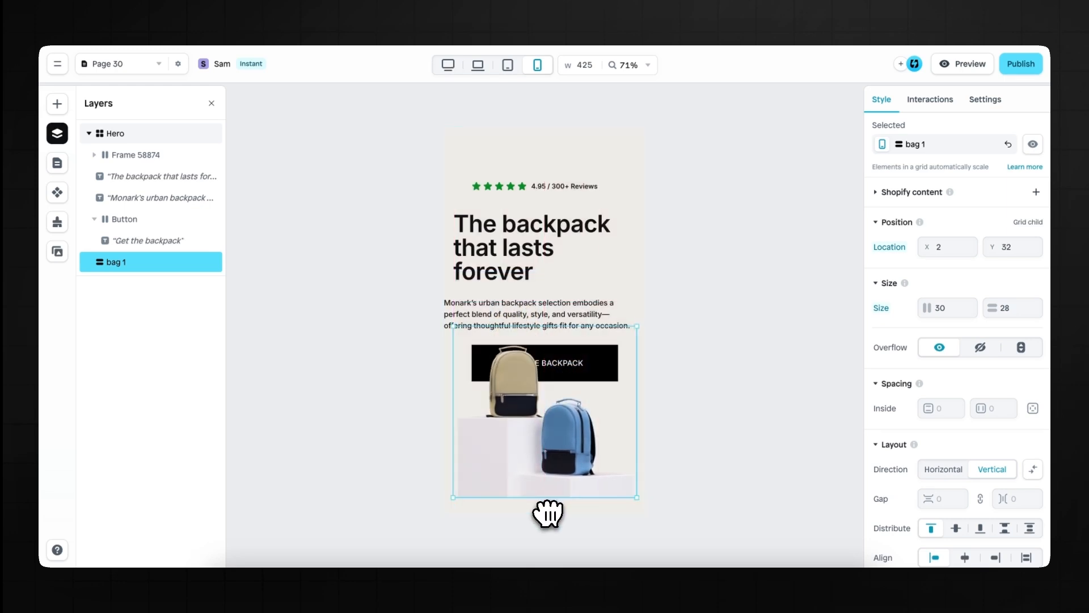
- Move the star reviews row to the top of the mobile hero and the headline up beneath it to row 5
click(530, 186)
drag(536, 199, 521, 165)
click(527, 241)
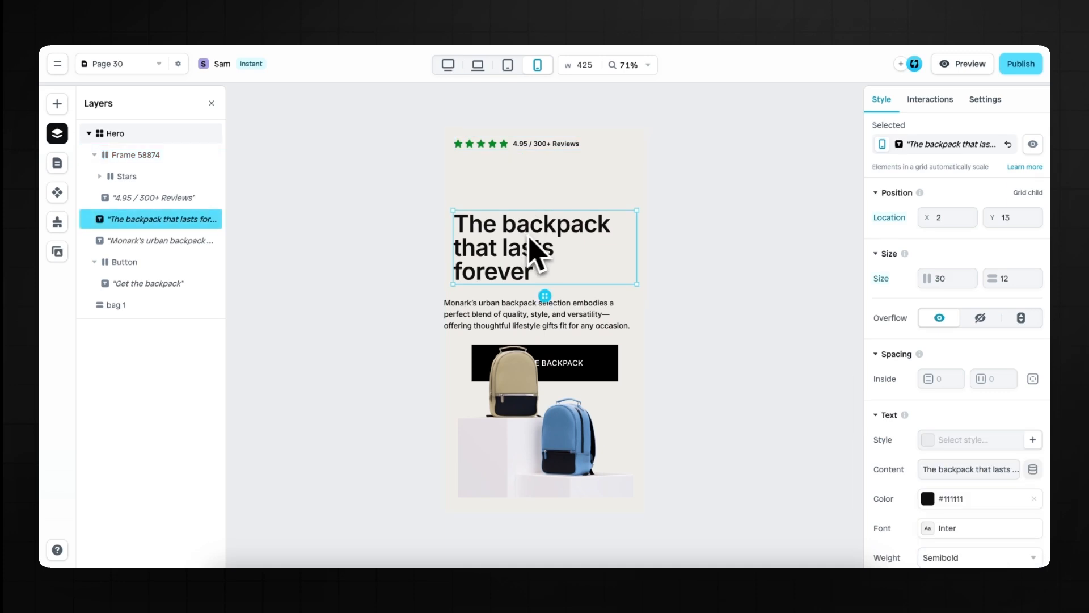
drag(545, 296, 544, 247)
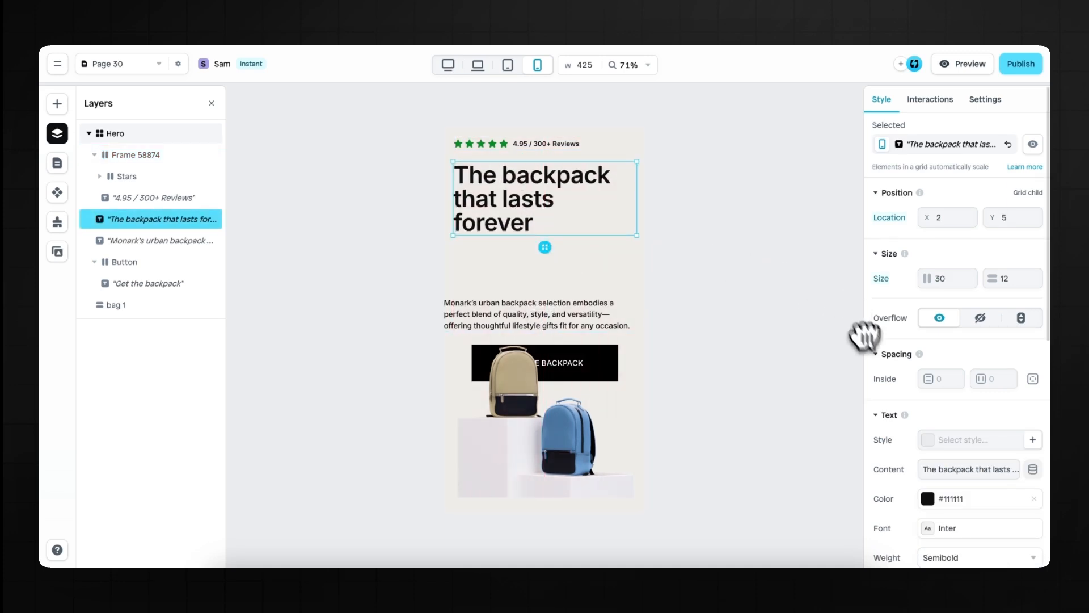
- Set the mobile headline's font size to 46 and shorten its box to fit two lines
scroll(894, 386, down, 3)
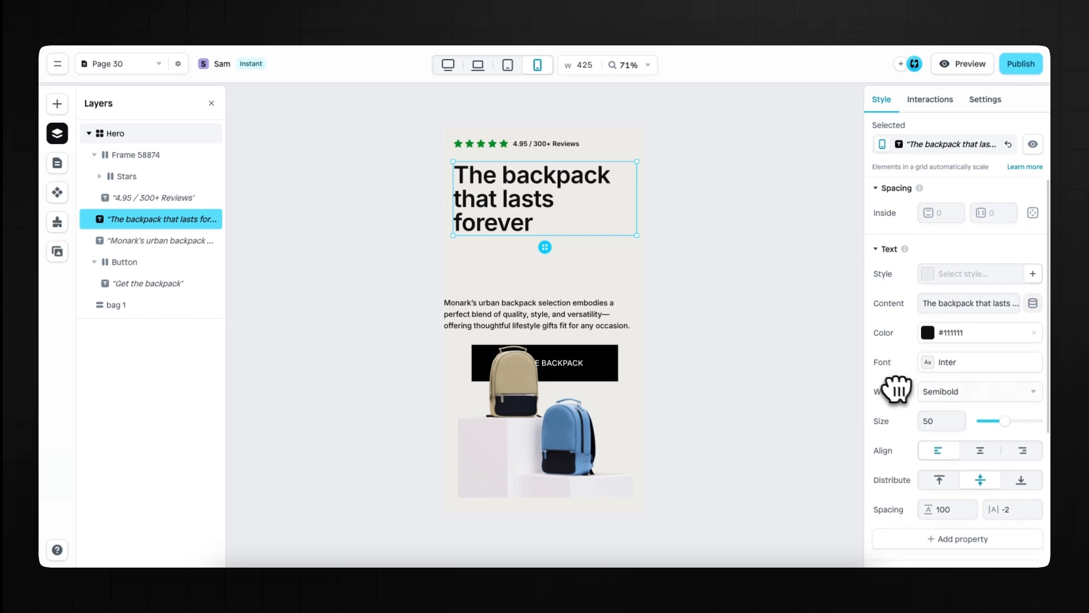
drag(939, 420, 794, 423)
text(46)
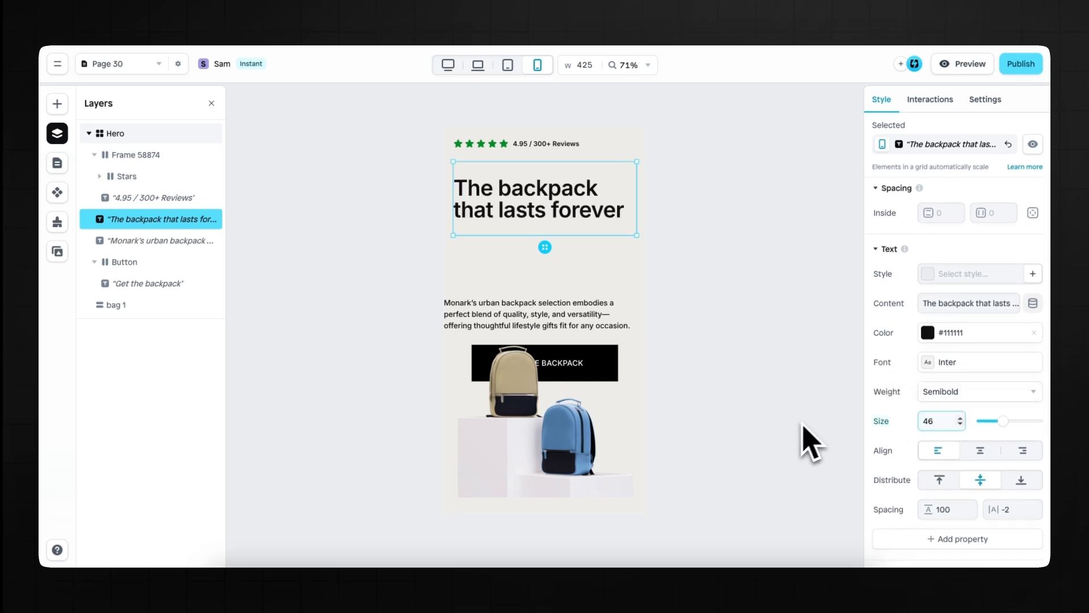
drag(572, 241, 573, 210)
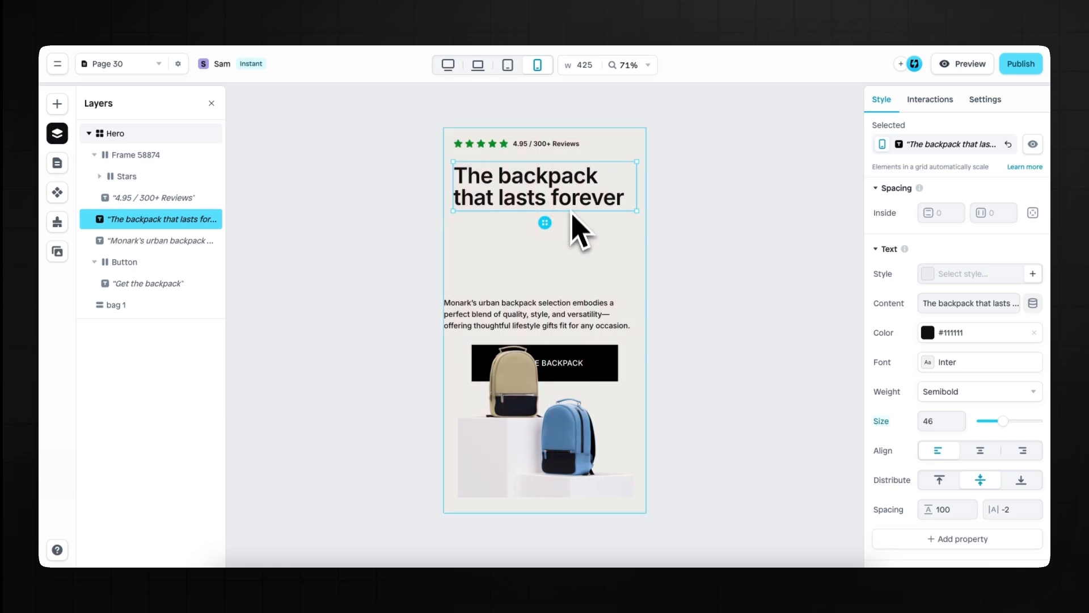
- Fit the description beneath the mobile headline, aligned with its edge, and move the bag 1 layer above the Button layer in the list
drag(550, 305, 552, 274)
drag(643, 254, 619, 250)
drag(116, 304, 139, 256)
- Place the mobile button under the description at 20 columns by 5 rows with a horizontal inside spacing of 20
click(564, 375)
drag(564, 375, 526, 328)
drag(600, 315, 583, 313)
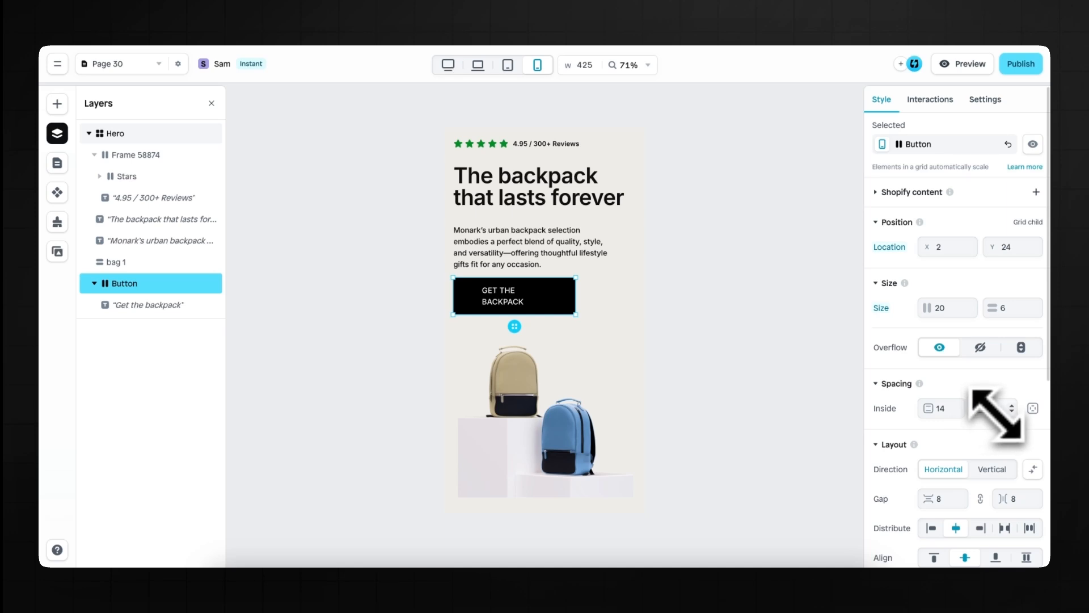
drag(996, 415, 977, 413)
text(20)
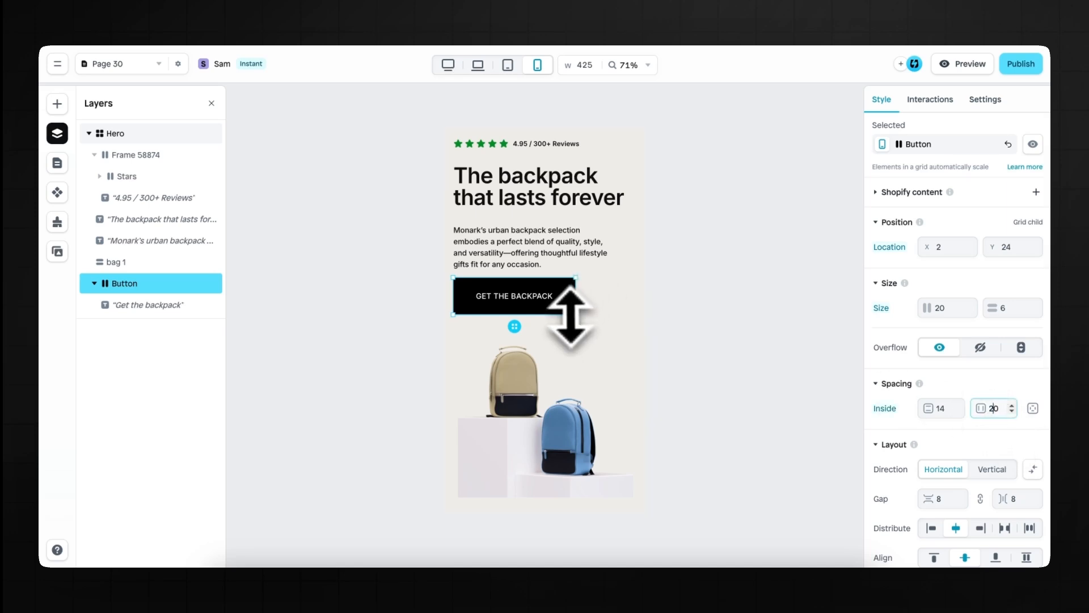
drag(565, 317, 561, 304)
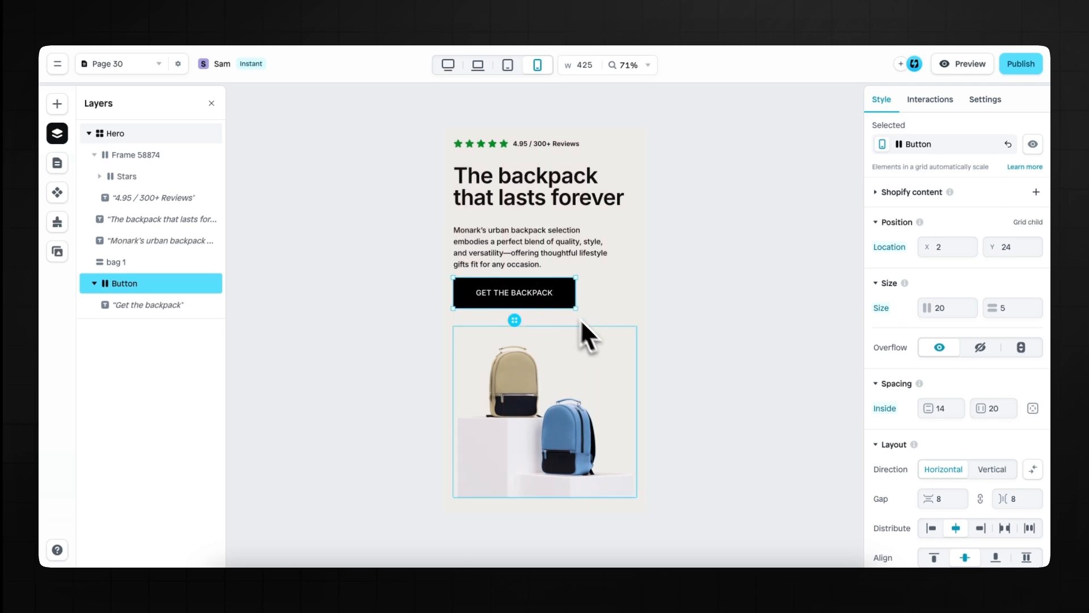
- Move the bag 1 image up to row 31 beneath the button and shorten the mobile Hero's lower edge
click(584, 352)
drag(574, 422, 571, 415)
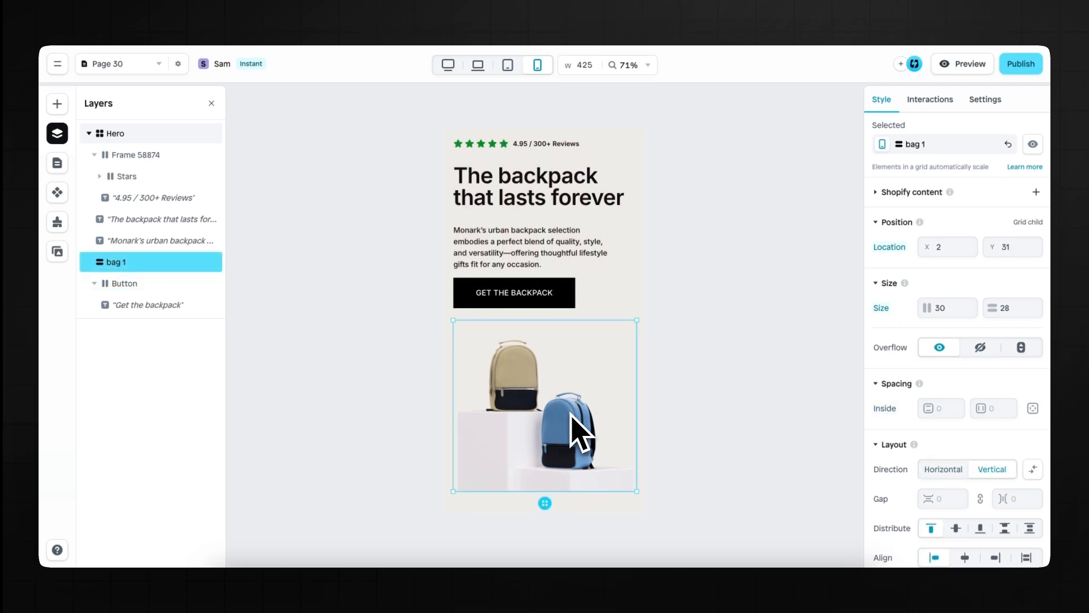
click(628, 288)
drag(624, 498, 622, 462)
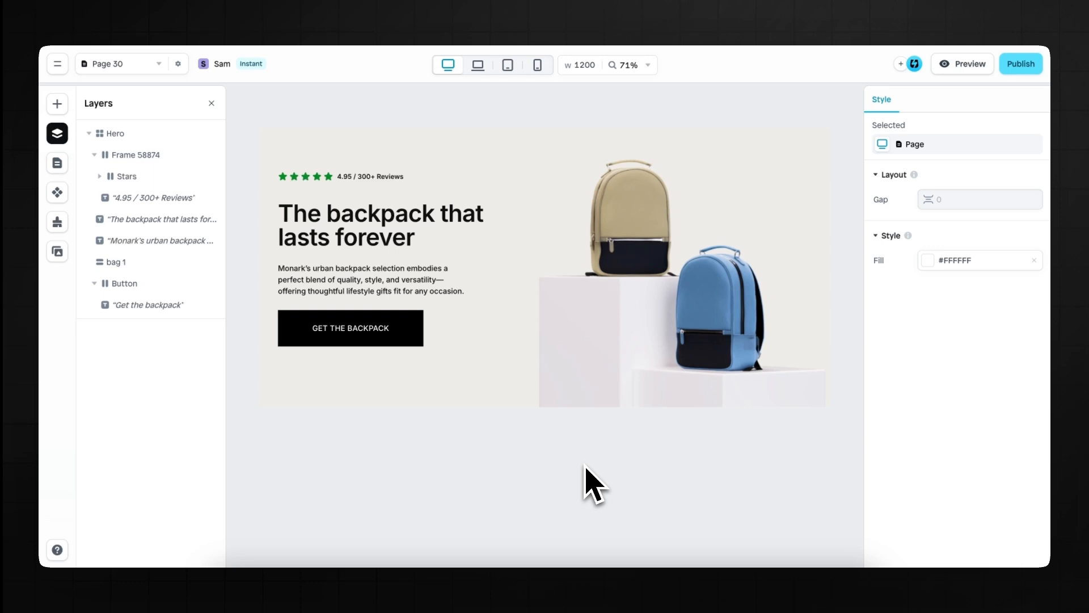
- Open the theme section templates for inserting a section on the page
click(56, 104)
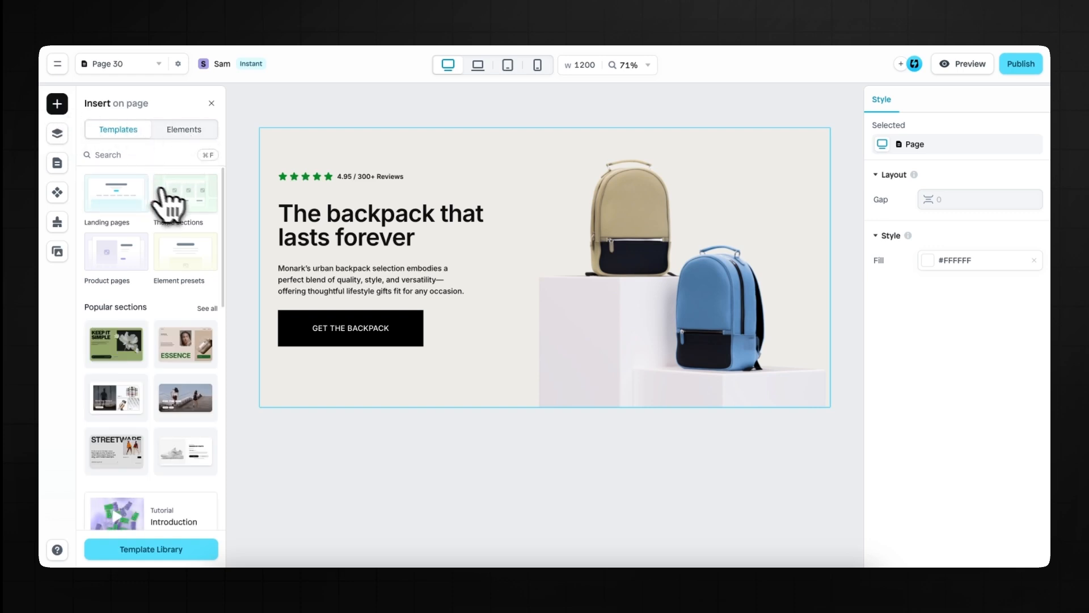
click(185, 206)
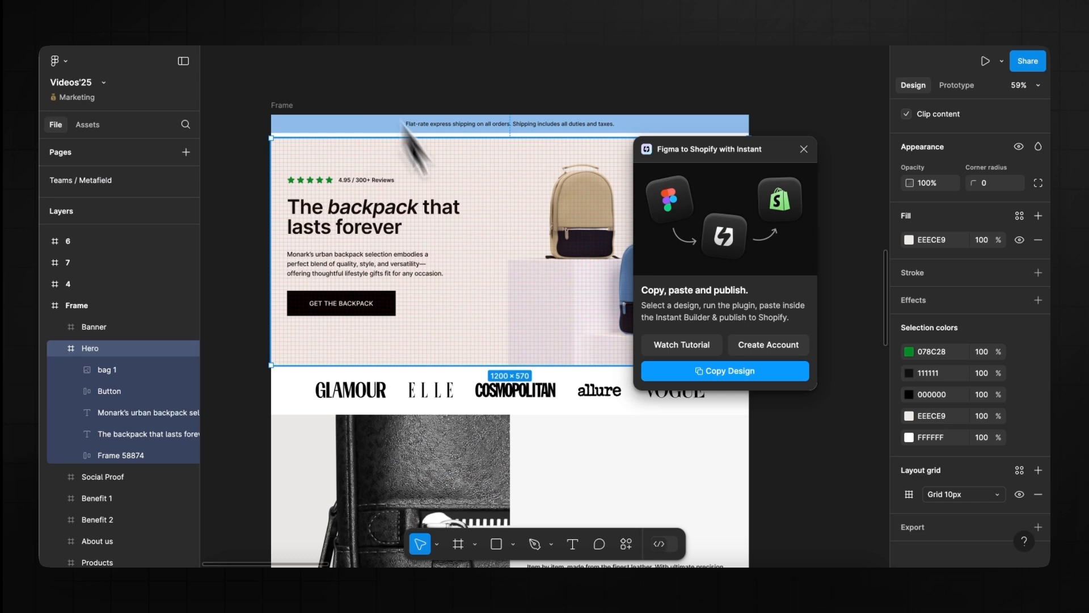
- Switch to the Figma design, select the Social Proof frame and close the plugin window to examine the logo strip
click(486, 367)
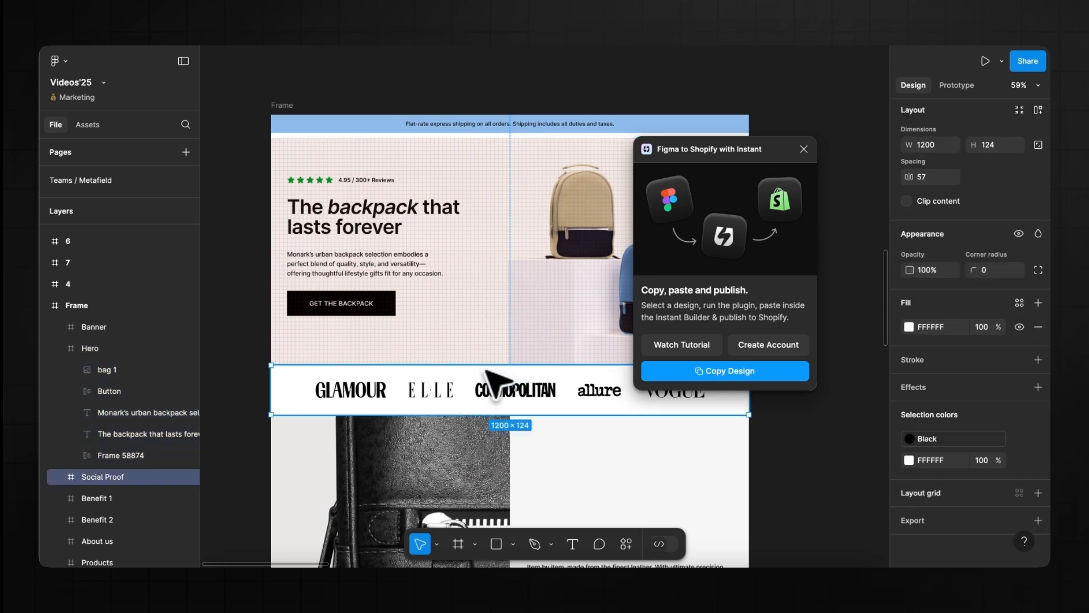
scroll(486, 369, down, 1)
click(806, 151)
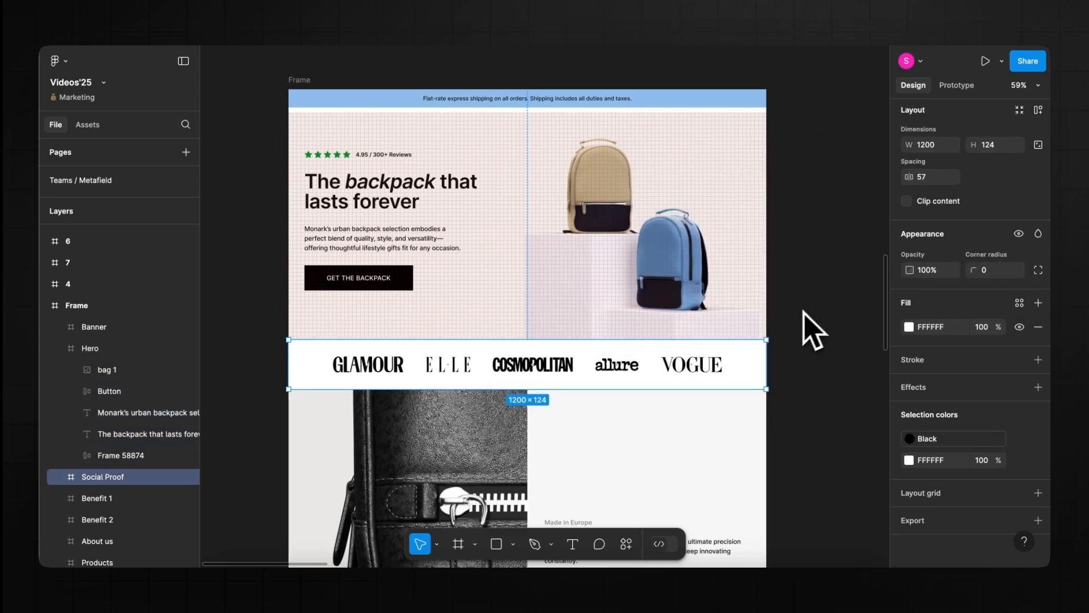
scroll(799, 310, right, 1)
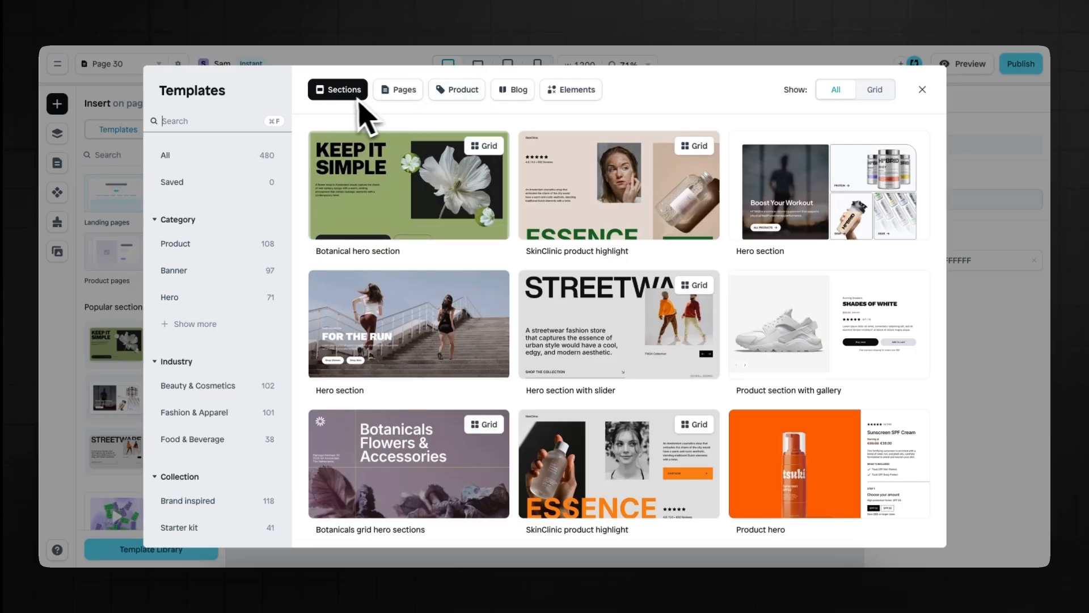
- Find the Logo ticker section template with "ticker", insert it below the hero in Instant, and set its vertical inside spacing to 30
text(ticker)
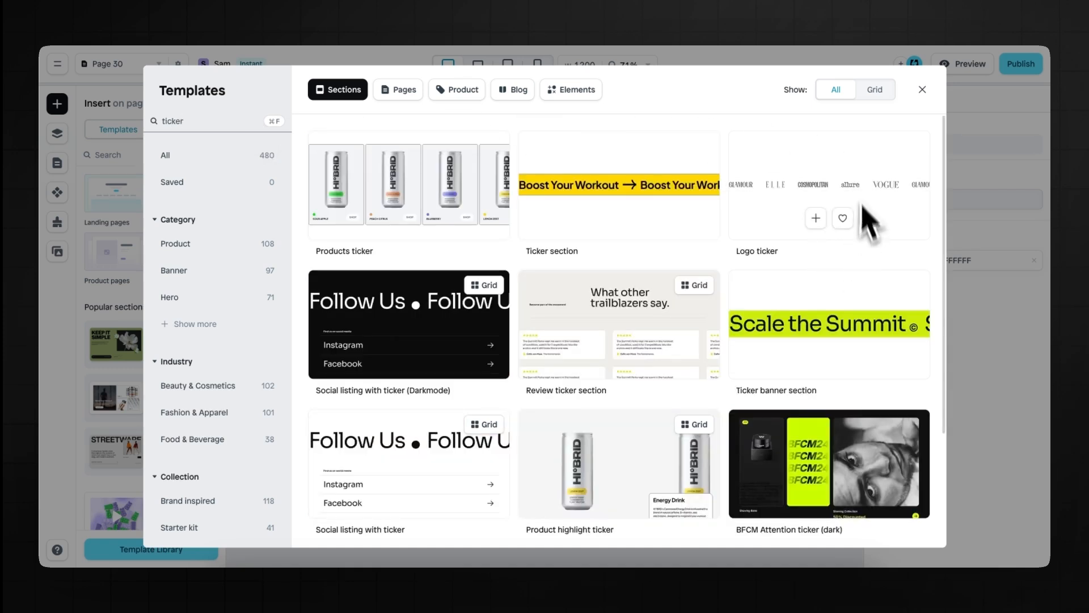
click(816, 219)
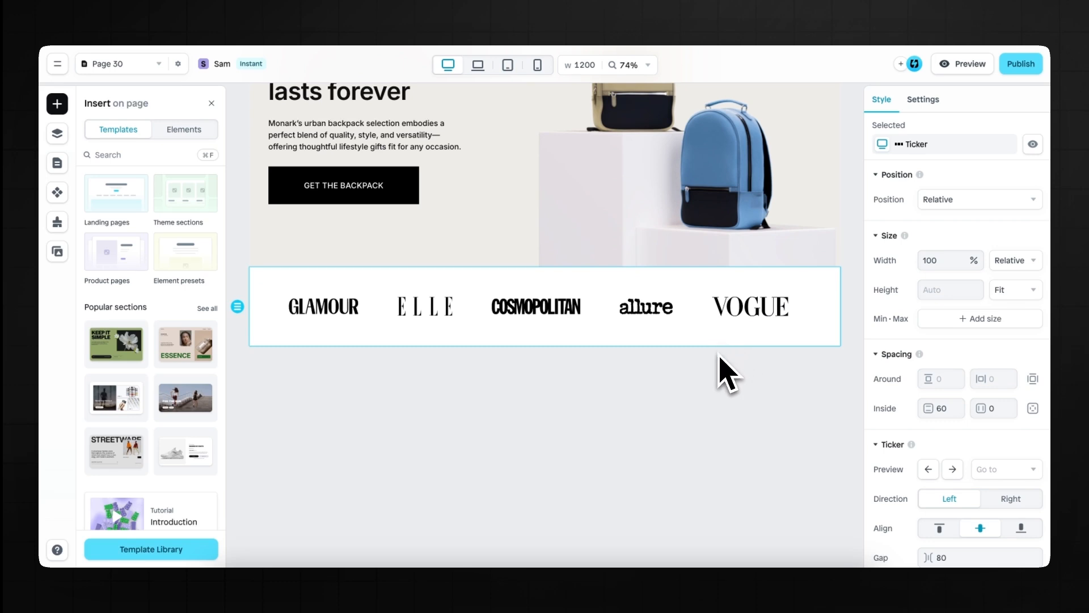
drag(941, 413, 916, 412)
text(3)
scroll(727, 365, up, 1)
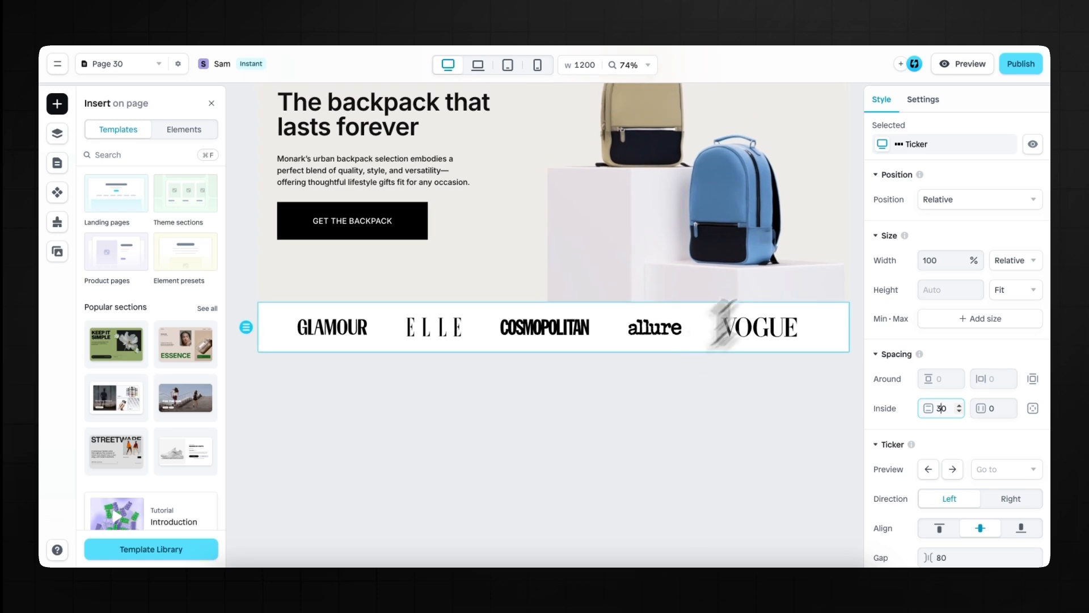
- Preview the page with the hero and moving logo ticker, and return to the editor
click(984, 69)
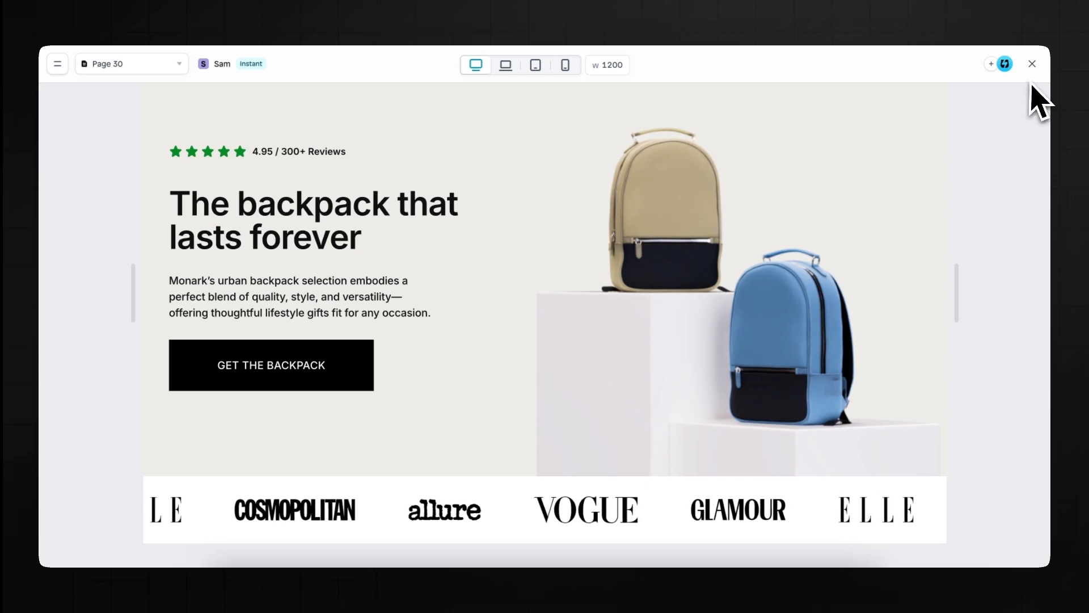
click(1032, 64)
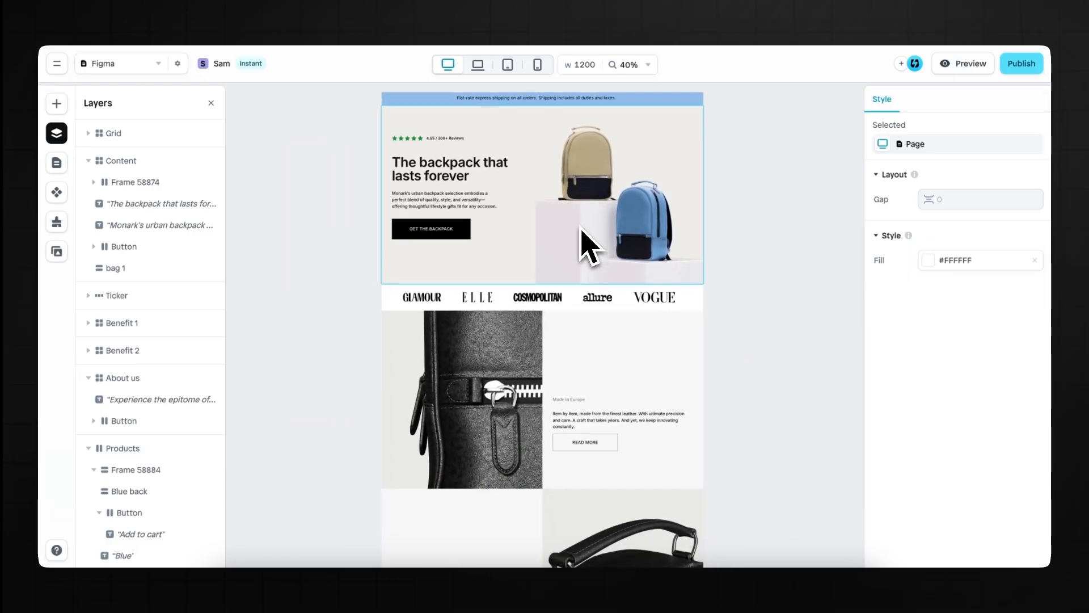
- Look through the complete Figma page from the hero and benefit sections down to the product cards
scroll(584, 244, down, 10)
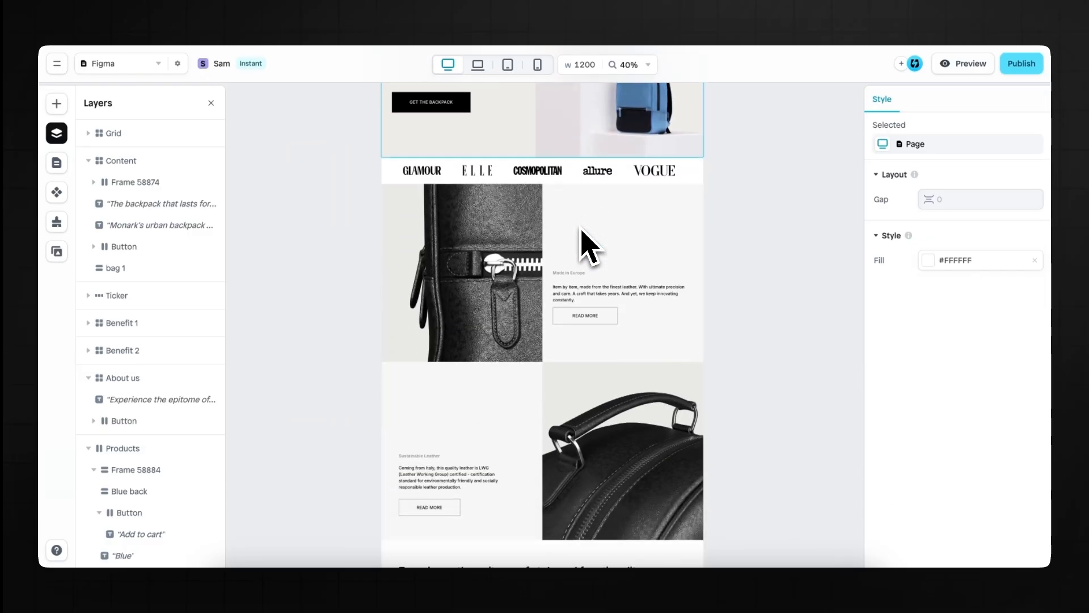
scroll(584, 236, down, 5)
scroll(576, 273, up, 3)
scroll(572, 264, up, 10)
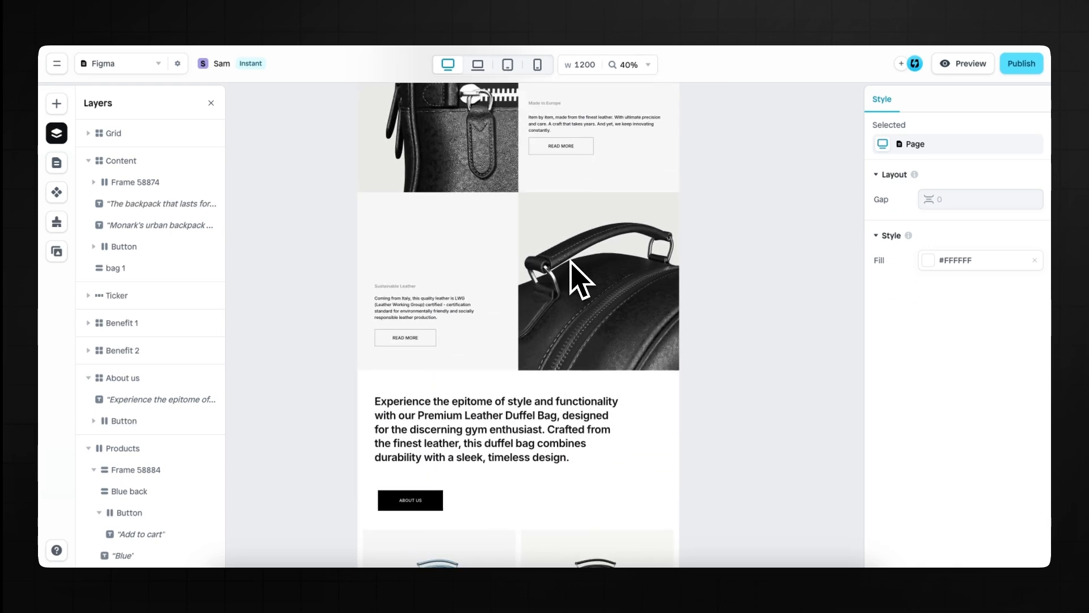
scroll(511, 260, up, 3)
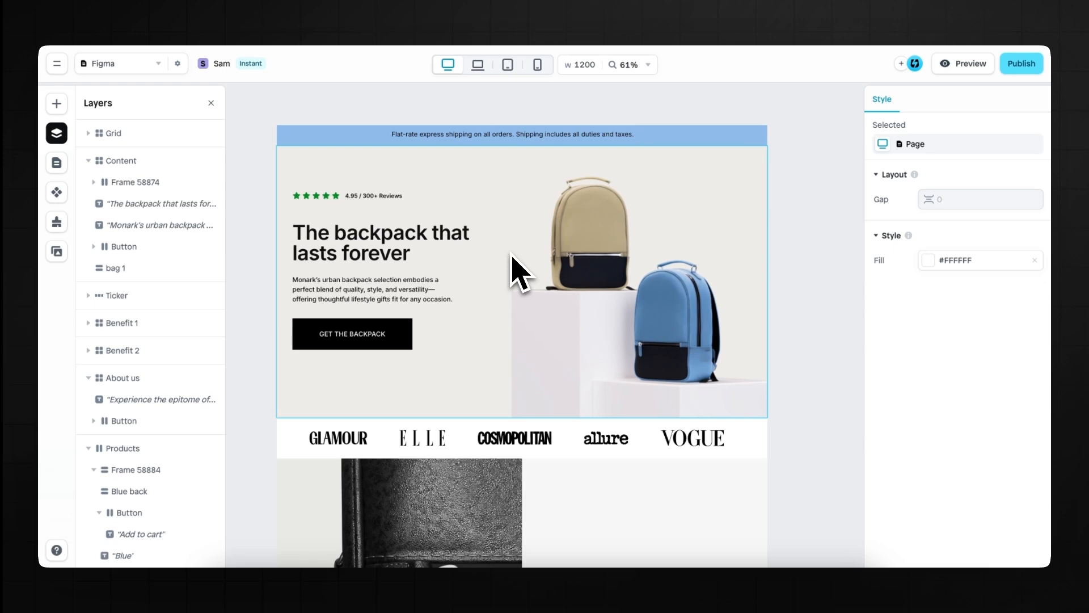
scroll(512, 254, left, 1)
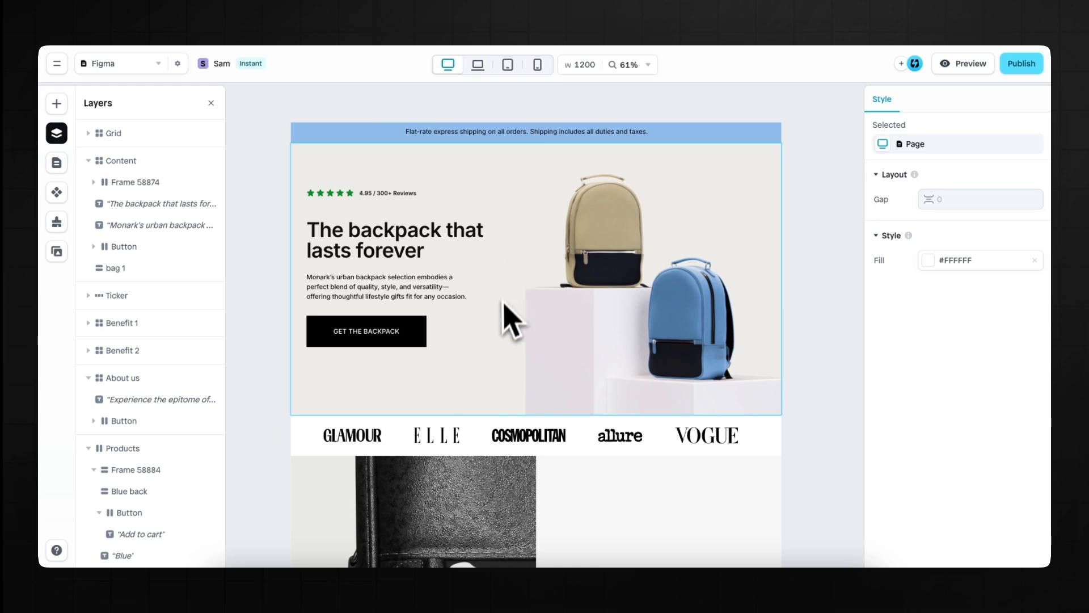
scroll(511, 312, down, 10)
scroll(509, 334, down, 8)
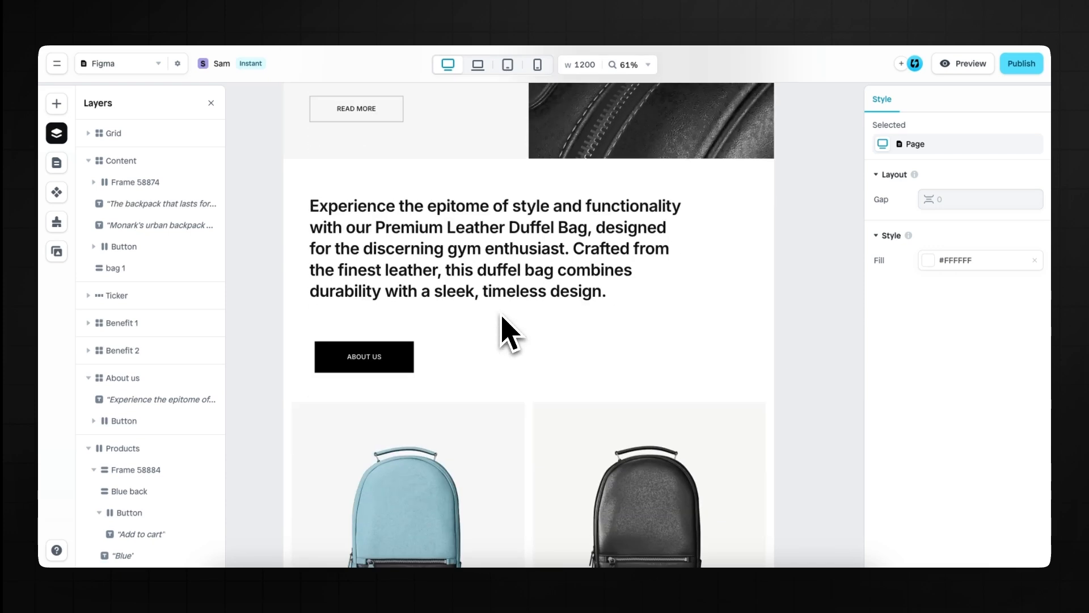
scroll(482, 335, up, 2)
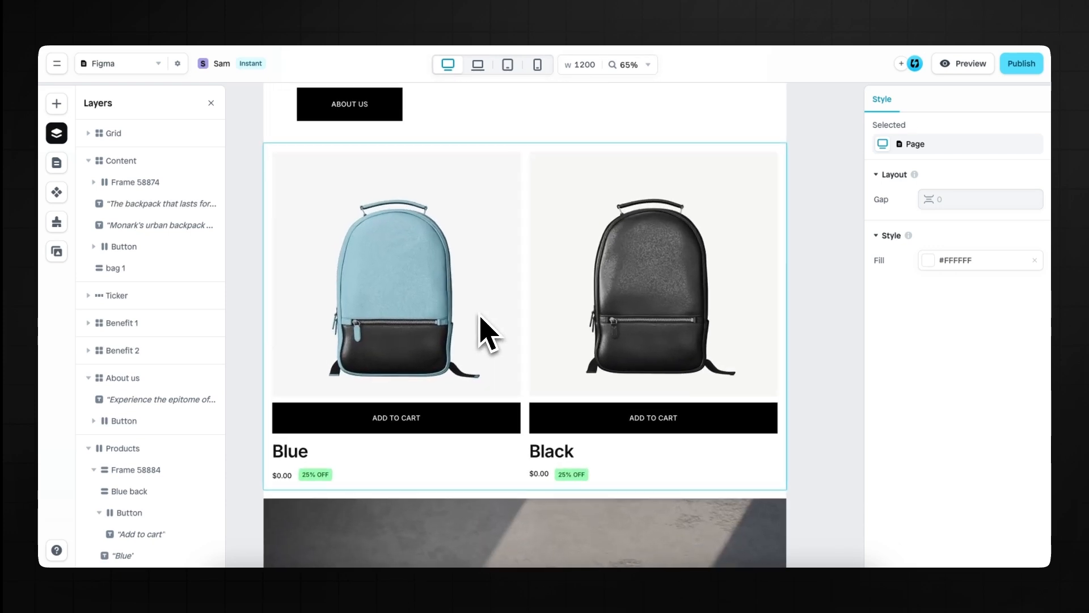
- Link the blue backpack card's frame in the Products section to the Shopify product Blue
click(483, 334)
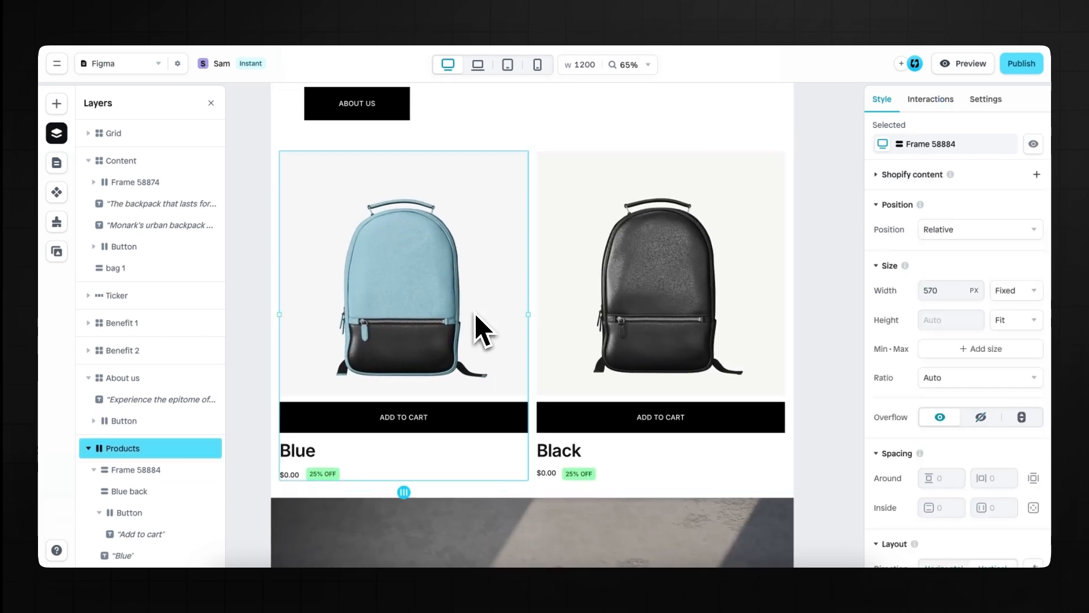
click(484, 333)
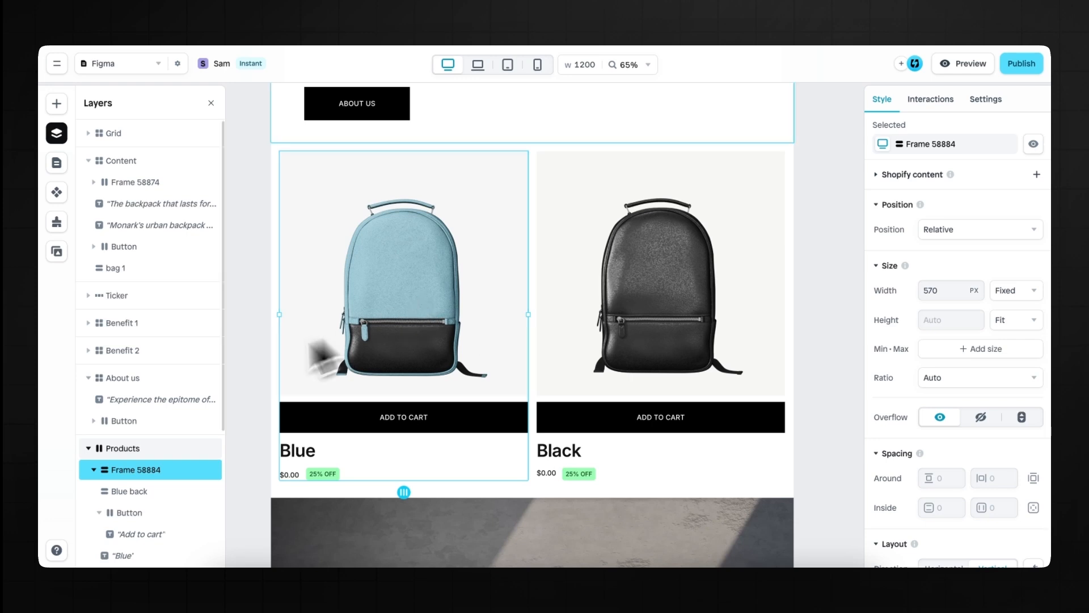
scroll(190, 400, down, 4)
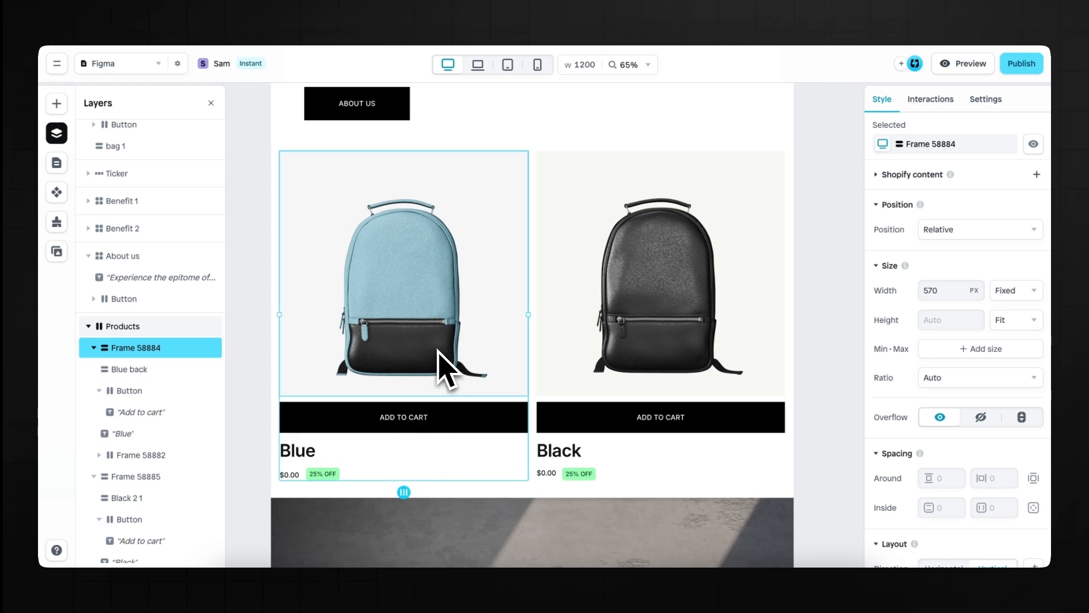
click(924, 174)
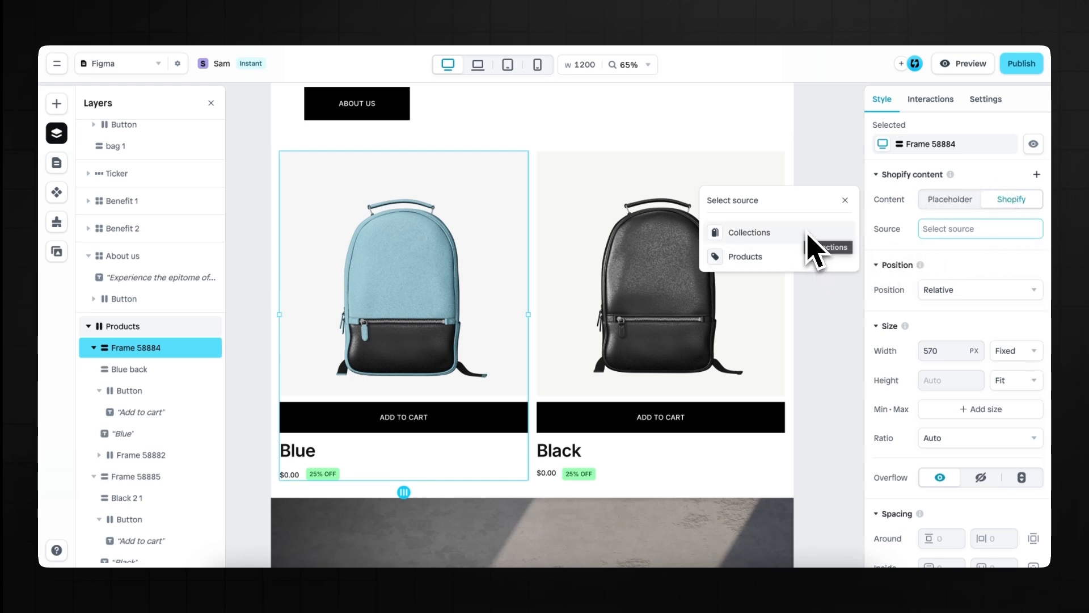
click(764, 258)
click(783, 202)
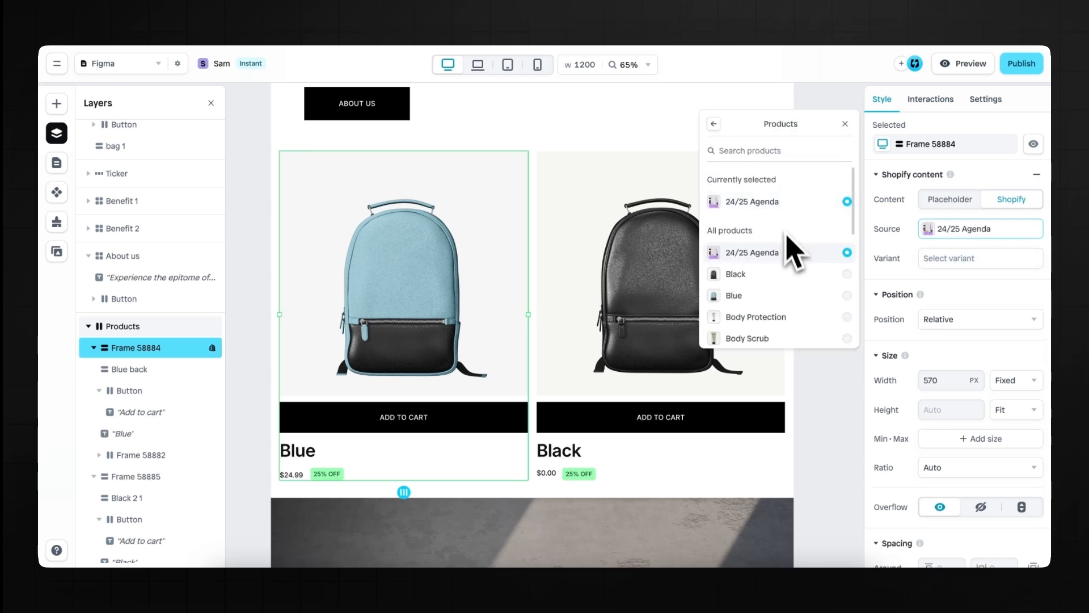
click(783, 296)
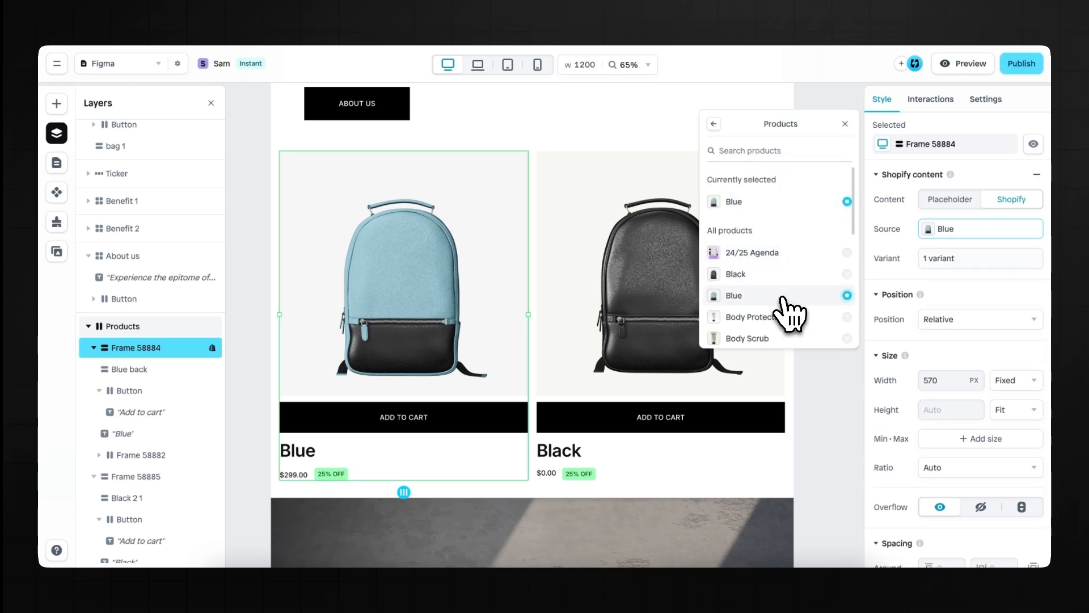
click(846, 124)
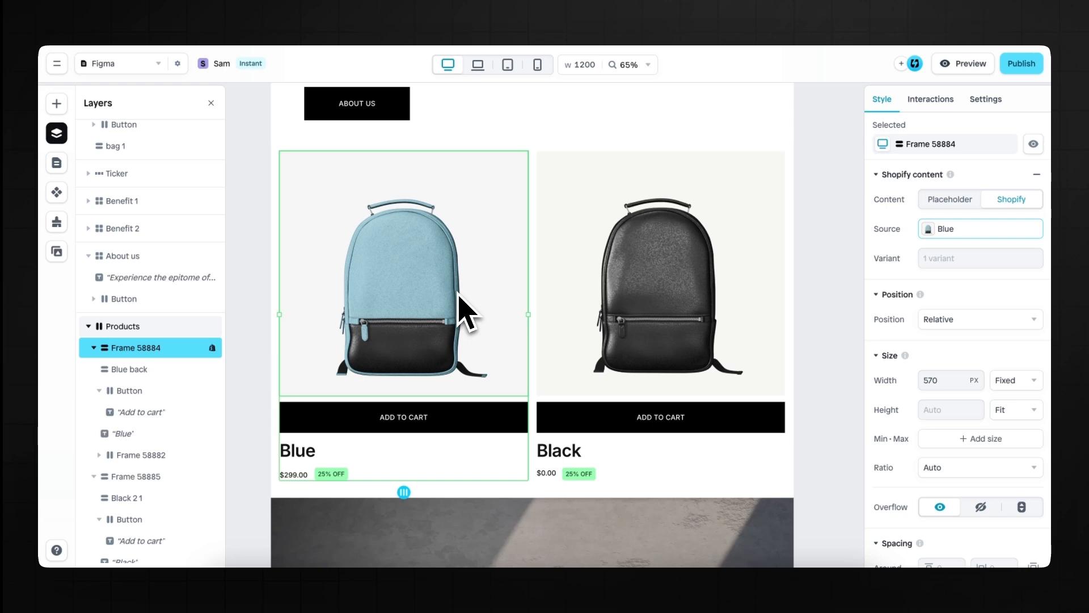
- Switch the blue backpack image's fill from static to the Shopify featured image and view the other product media options
click(486, 289)
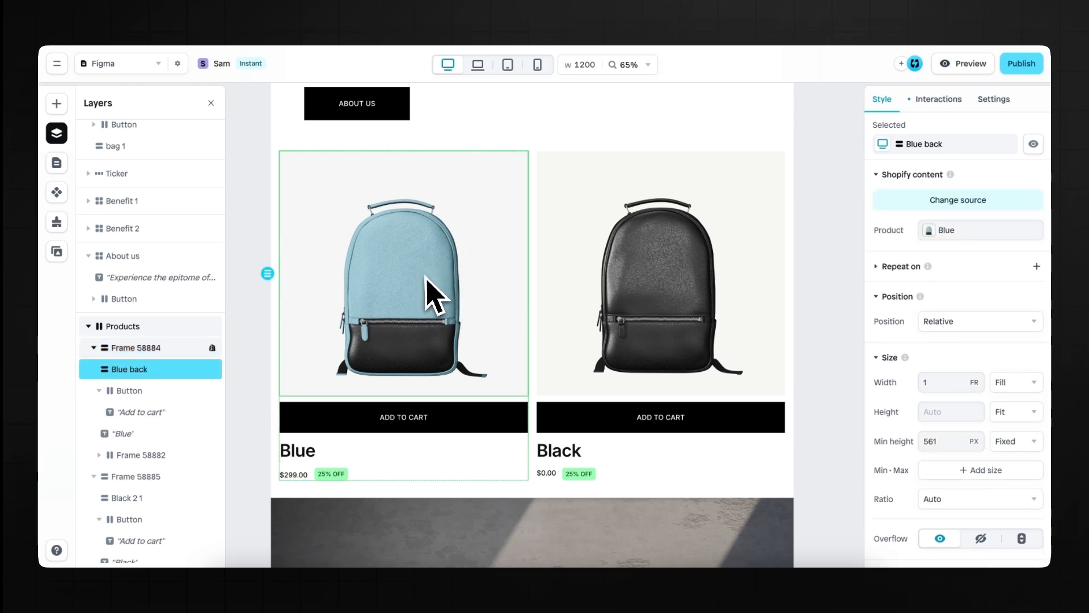
scroll(906, 390, down, 10)
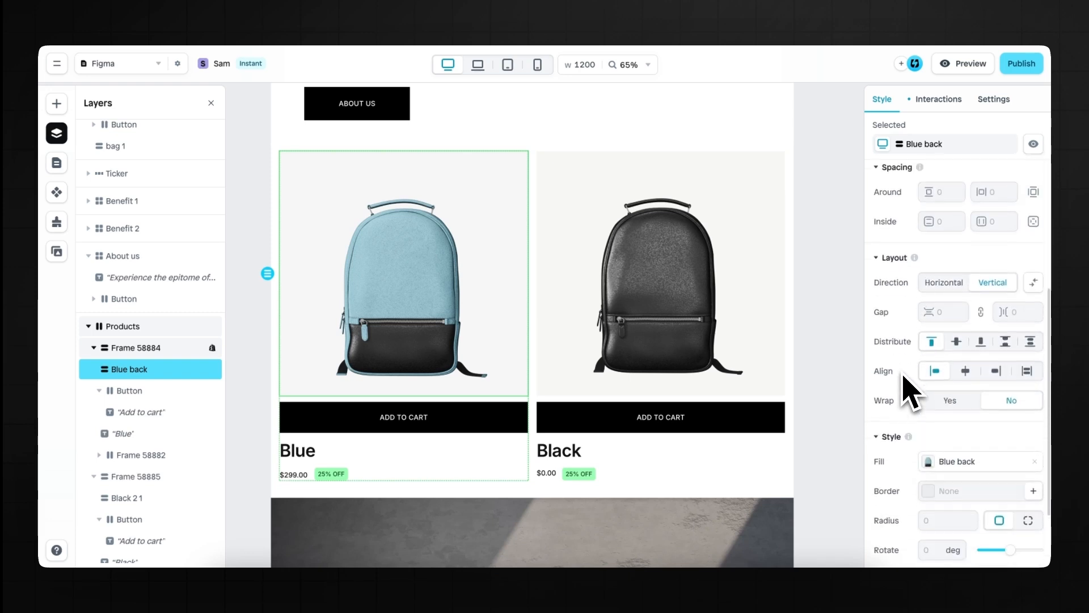
click(937, 363)
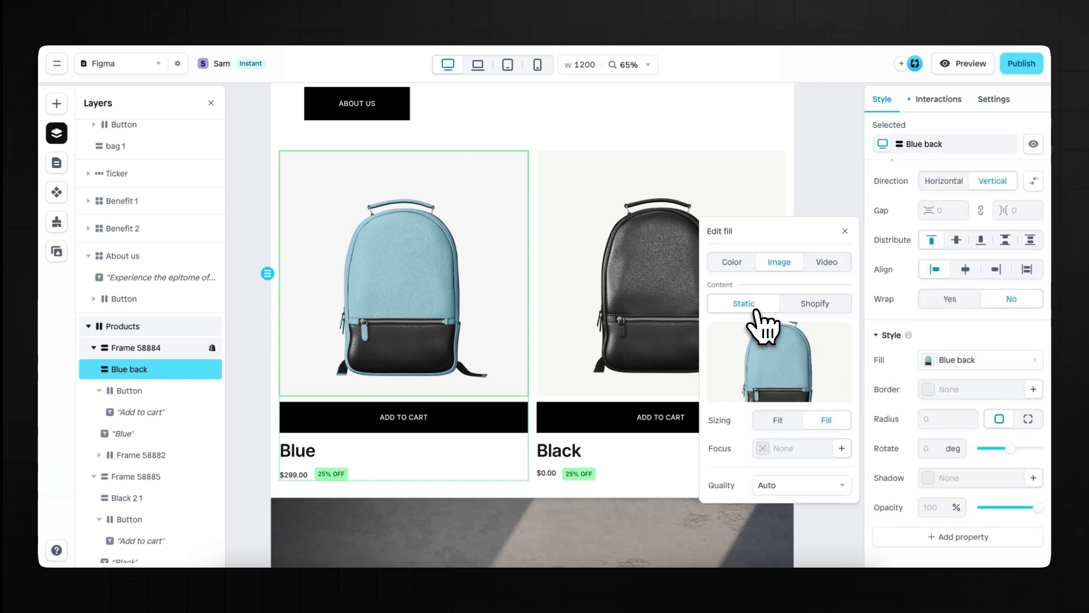
click(823, 306)
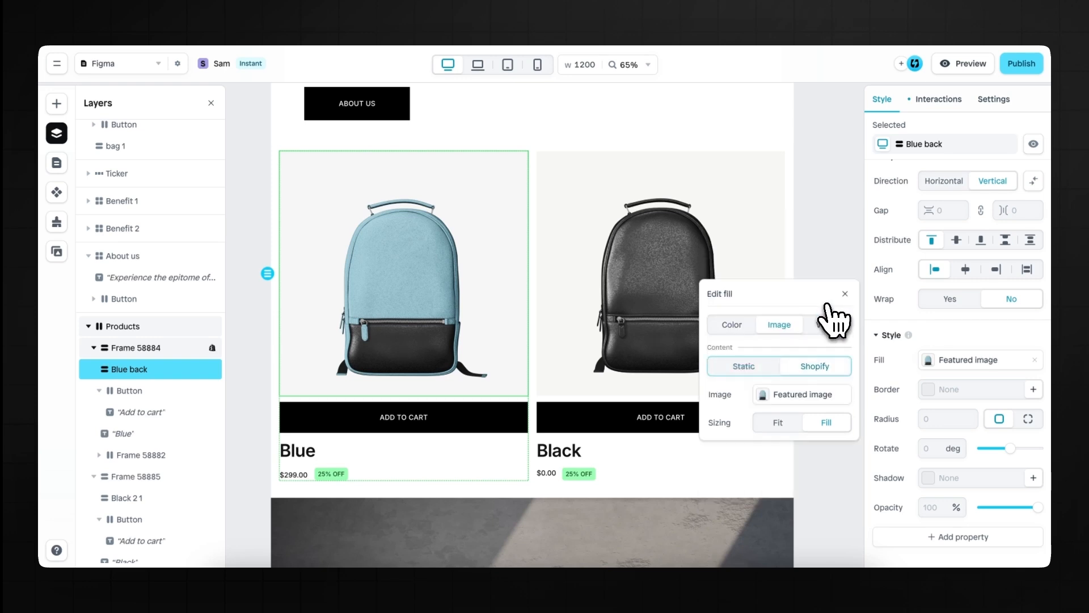
click(816, 395)
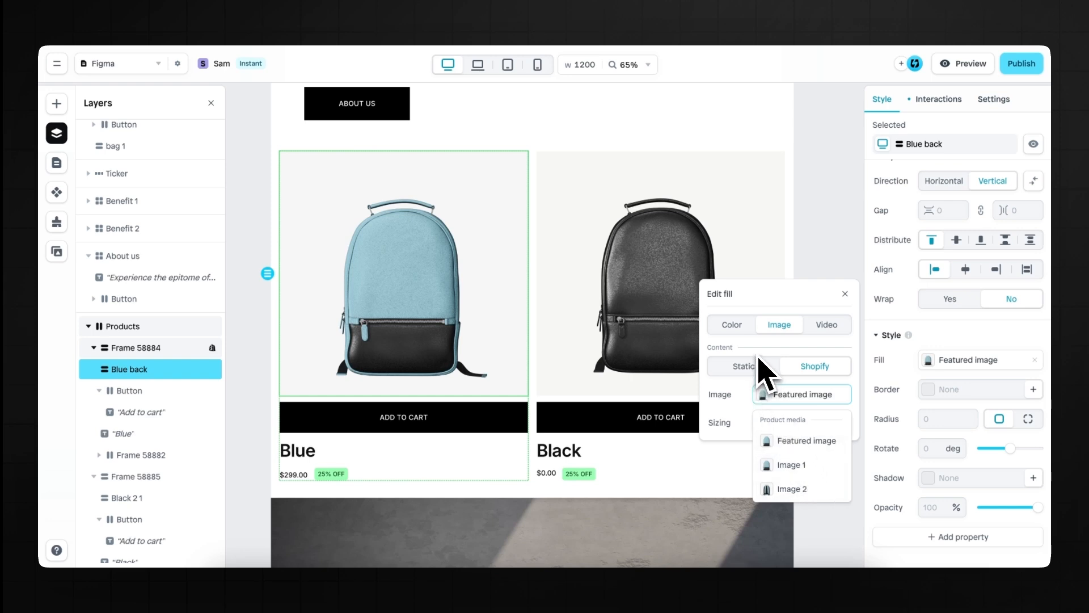
- Give the blue card's button an Add to cart product action
click(491, 411)
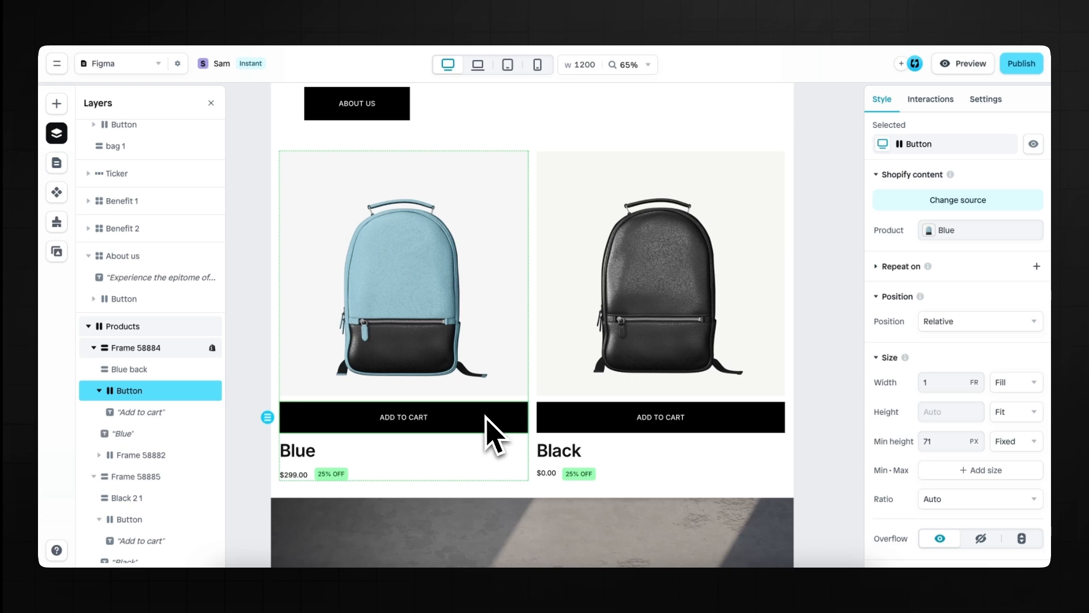
click(931, 100)
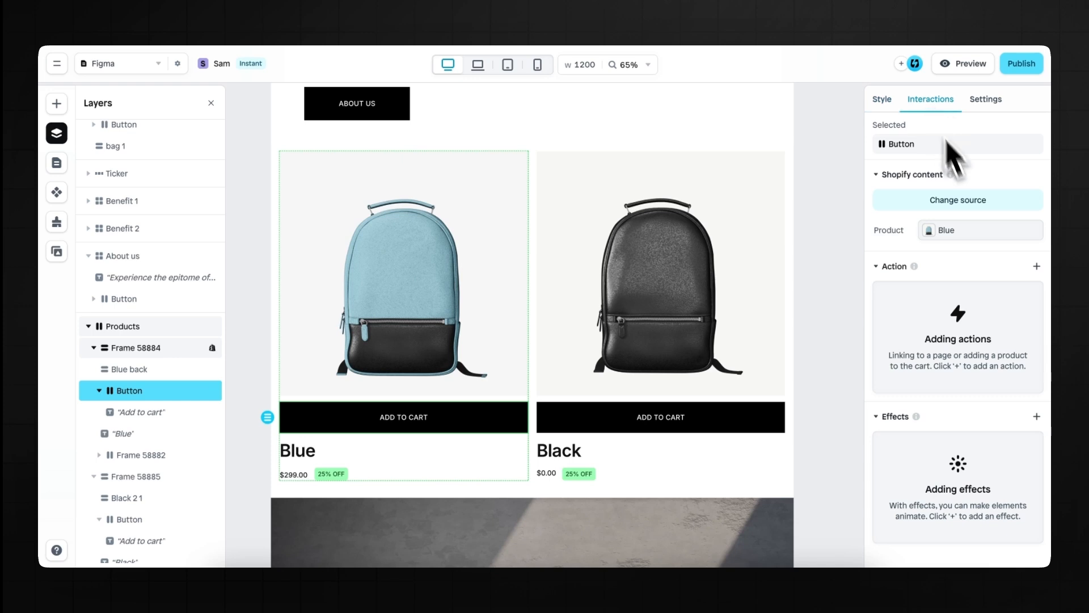
click(1037, 266)
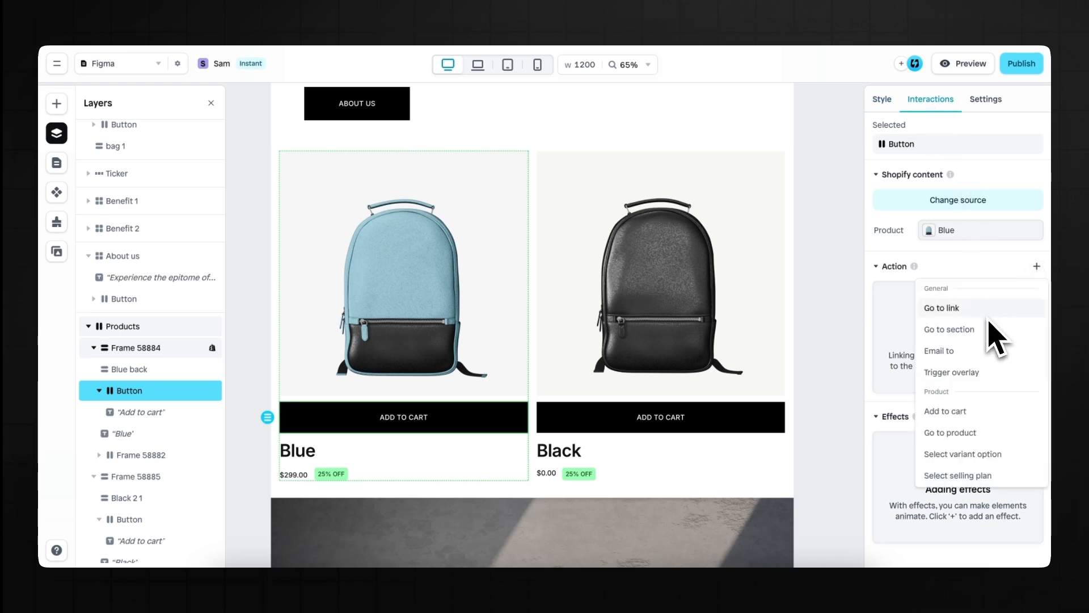
click(981, 414)
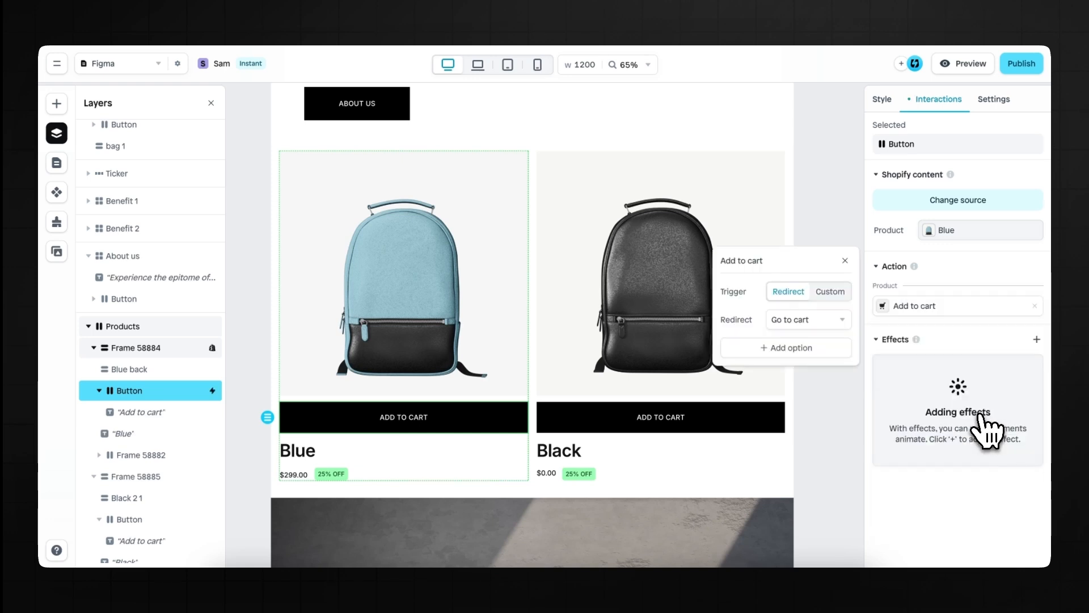
- Look through the dynamic sources for the blue card's heading text and bind its content to the product Title
click(313, 452)
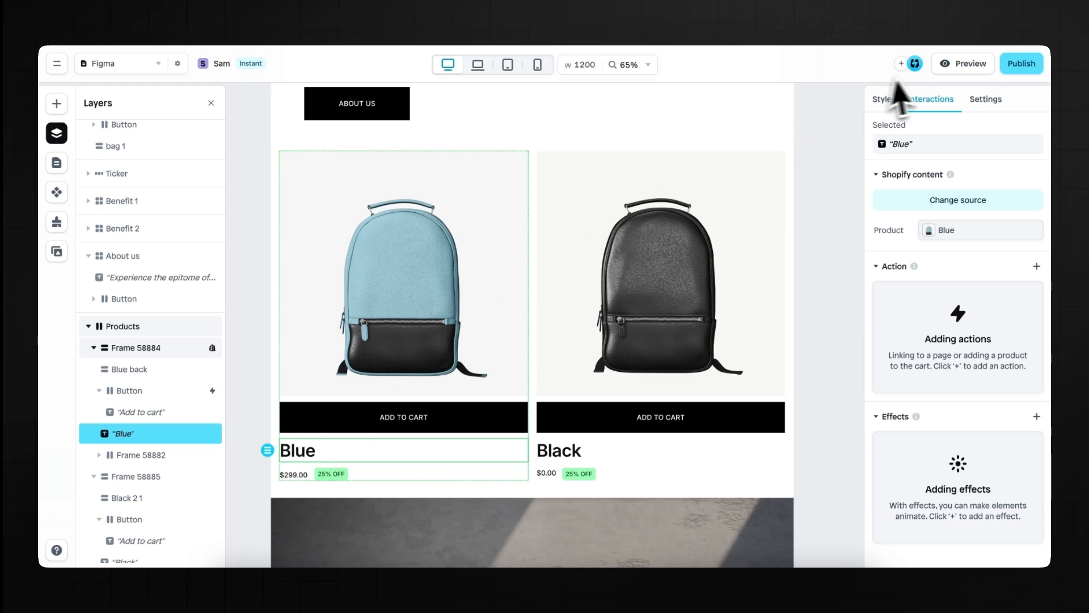
click(884, 101)
scroll(892, 389, down, 5)
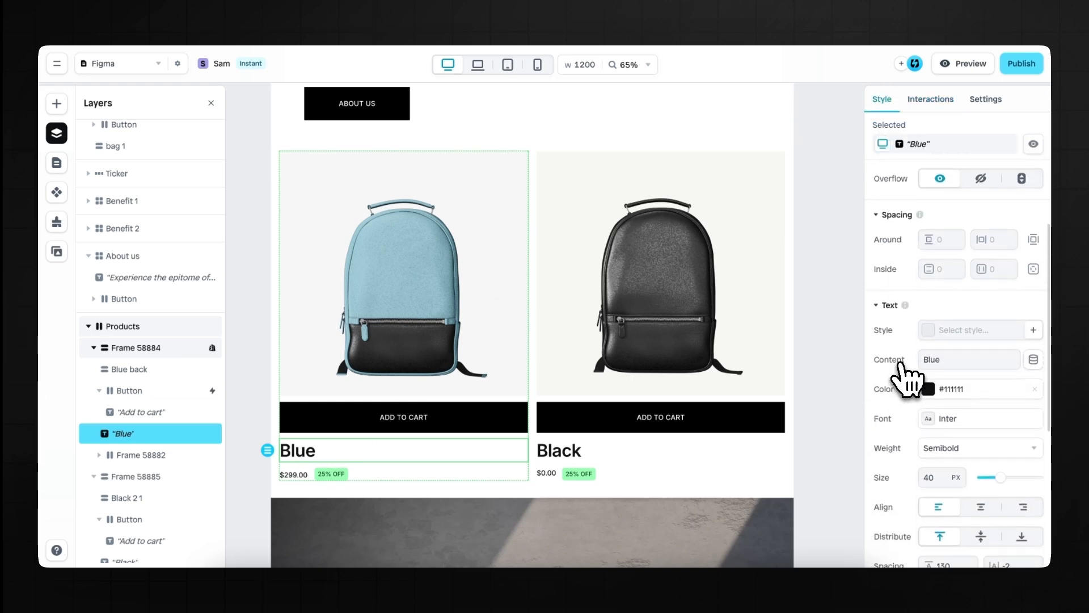
click(1036, 363)
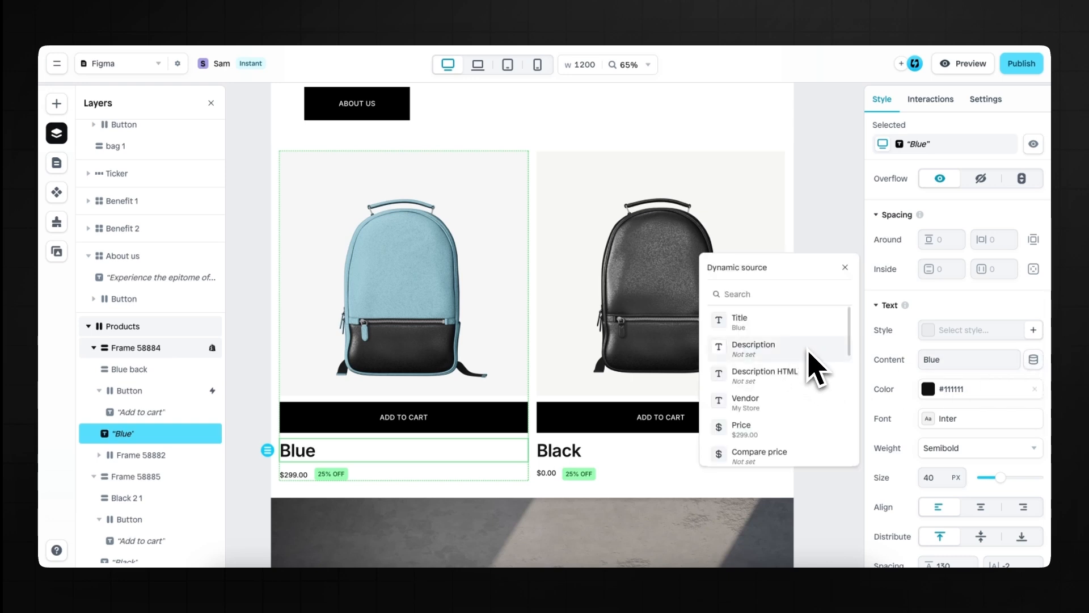
scroll(808, 350, down, 1)
scroll(809, 349, up, 1)
scroll(797, 388, down, 10)
scroll(797, 395, up, 10)
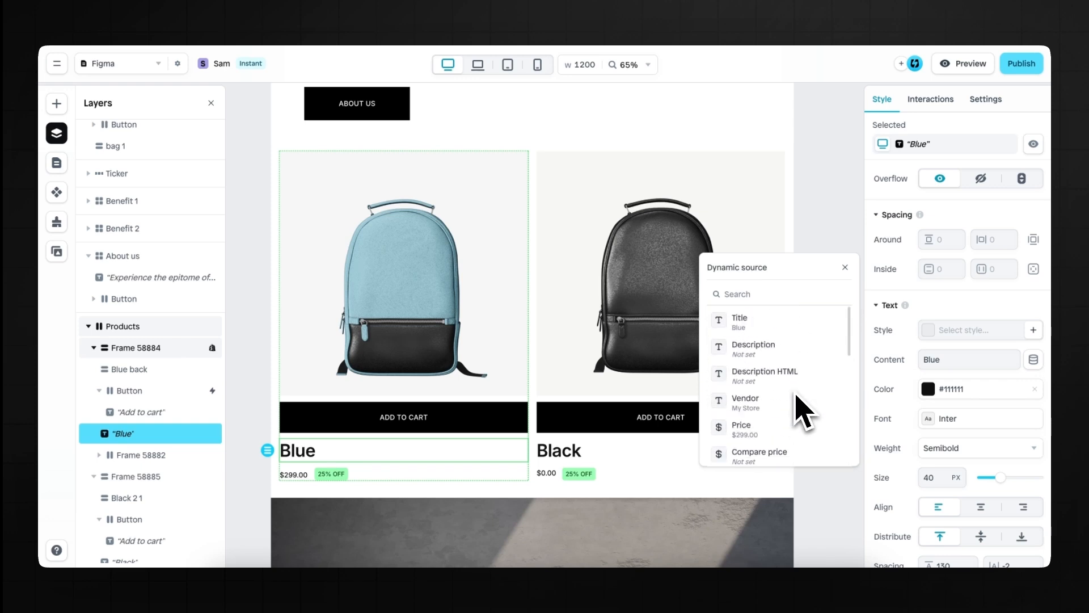
click(778, 330)
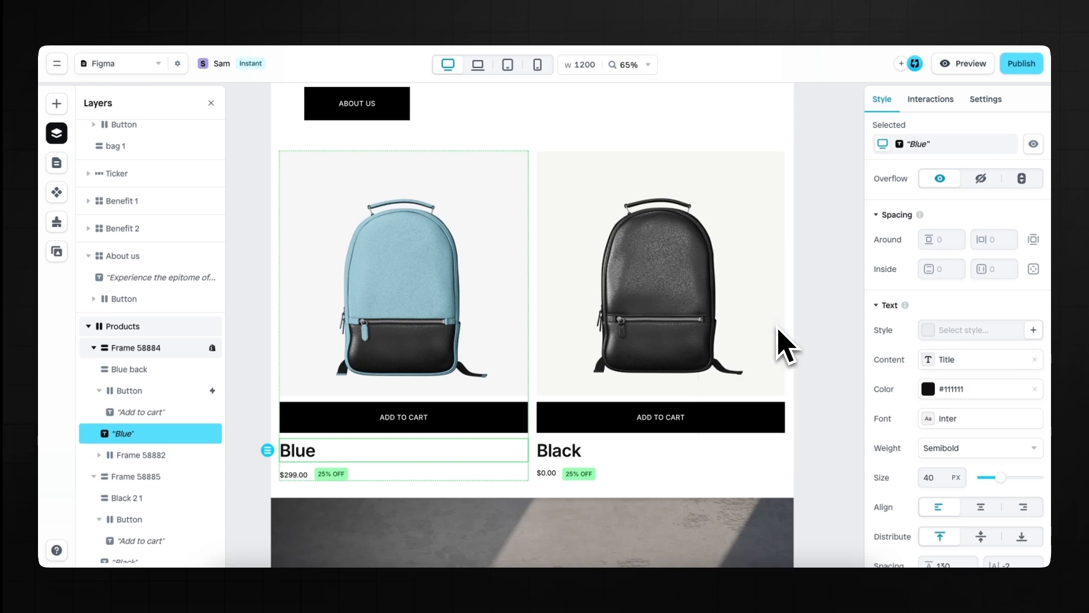
- Select the price text in the blue card and examine its content source
click(303, 477)
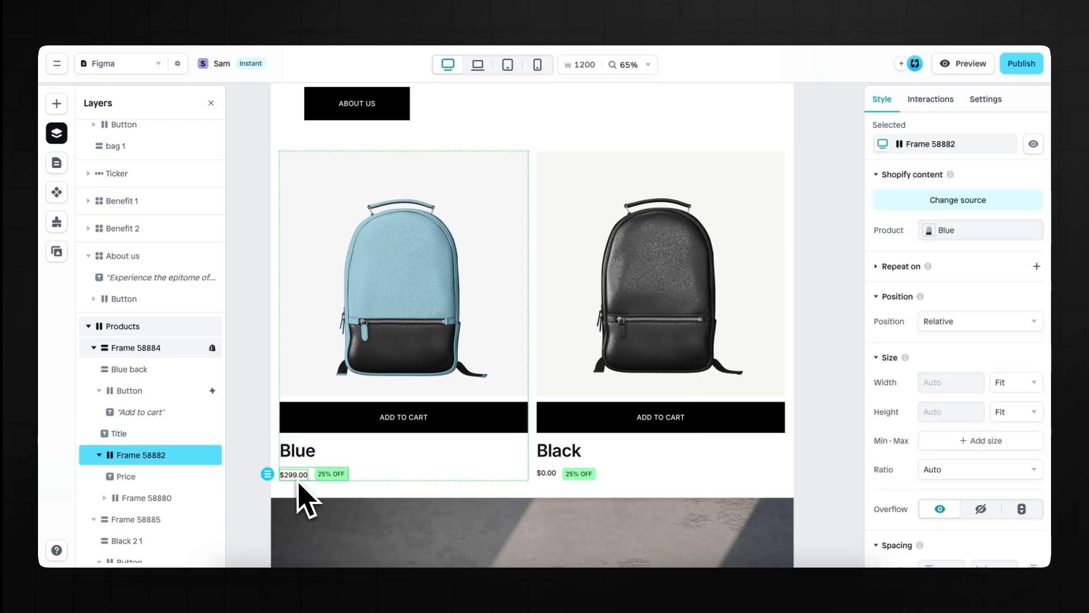
click(299, 481)
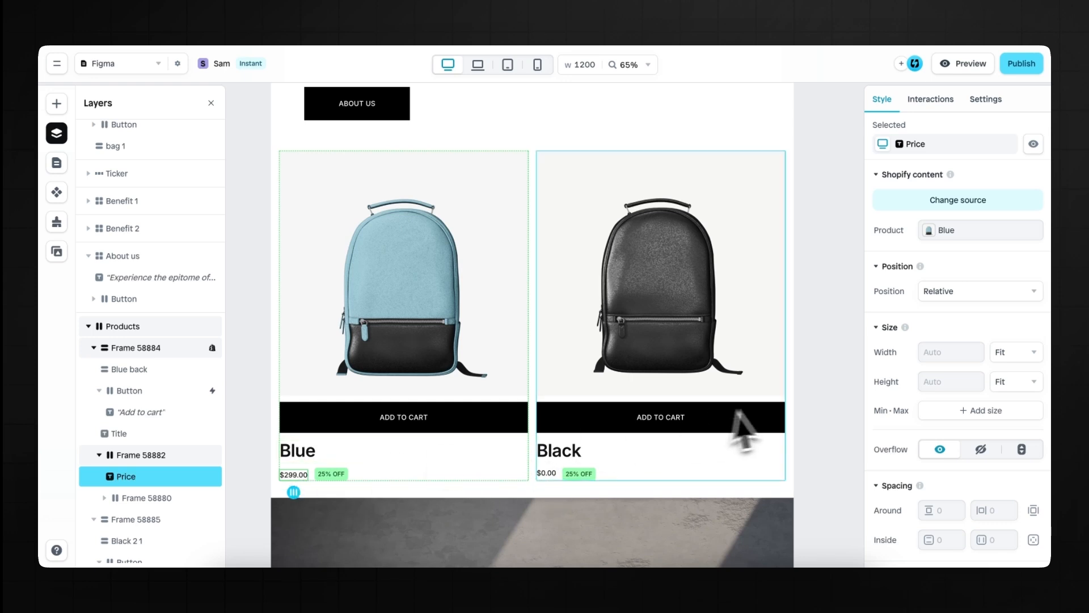
scroll(902, 420, down, 6)
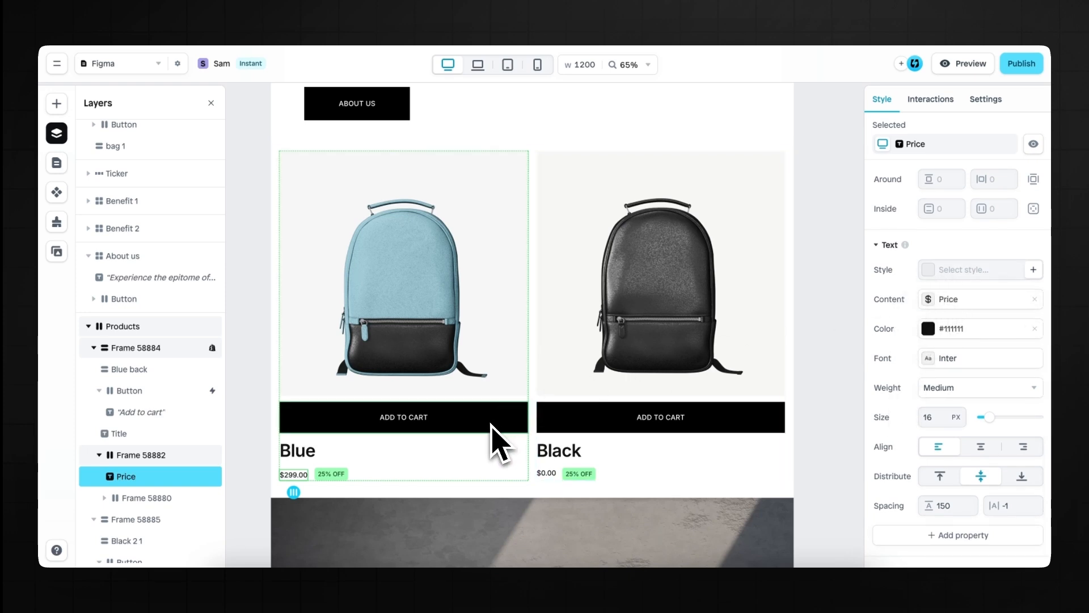
- Test the blue card's dynamic content by switching its Shopify source to Black, and set it back to Blue
click(170, 355)
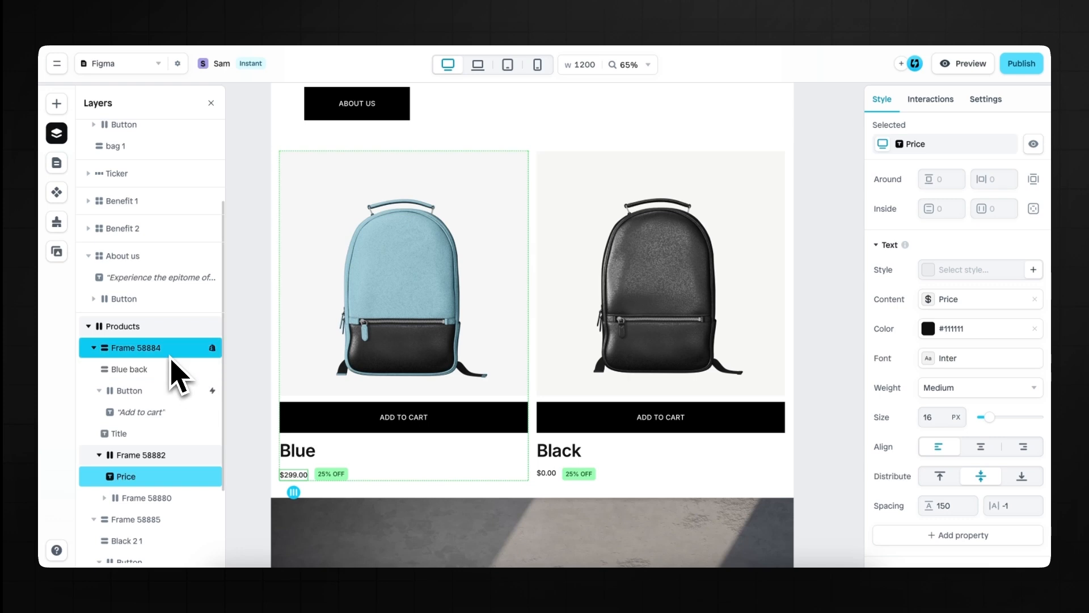
click(167, 355)
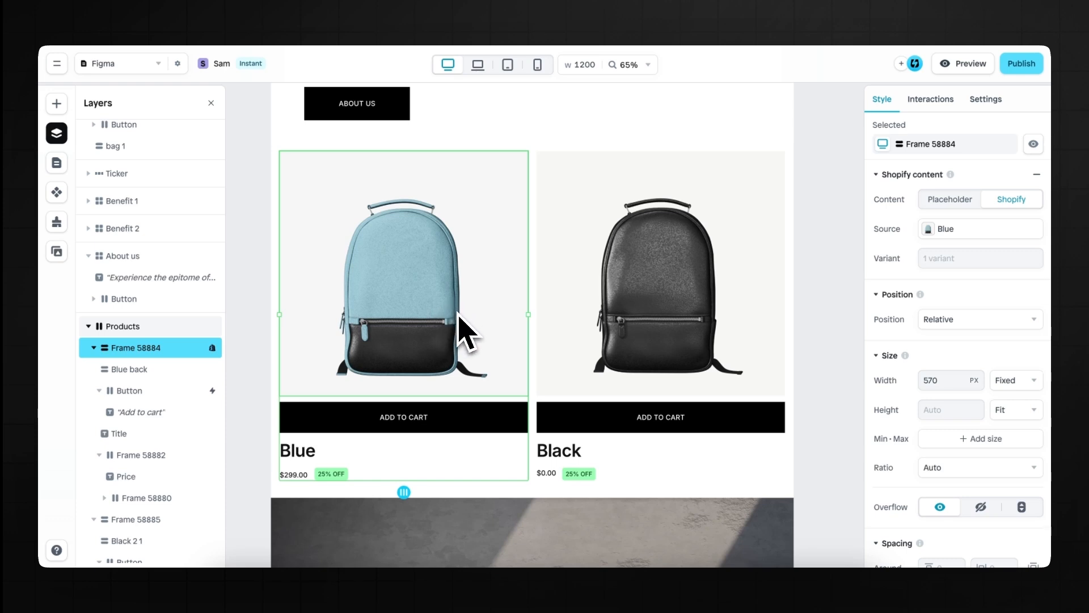
click(945, 228)
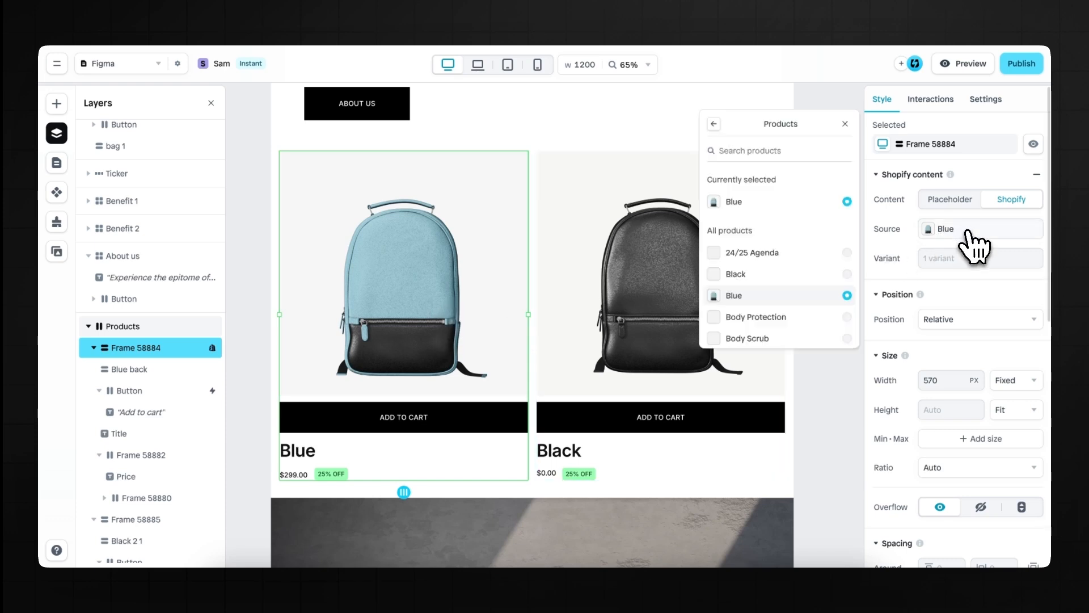
click(835, 275)
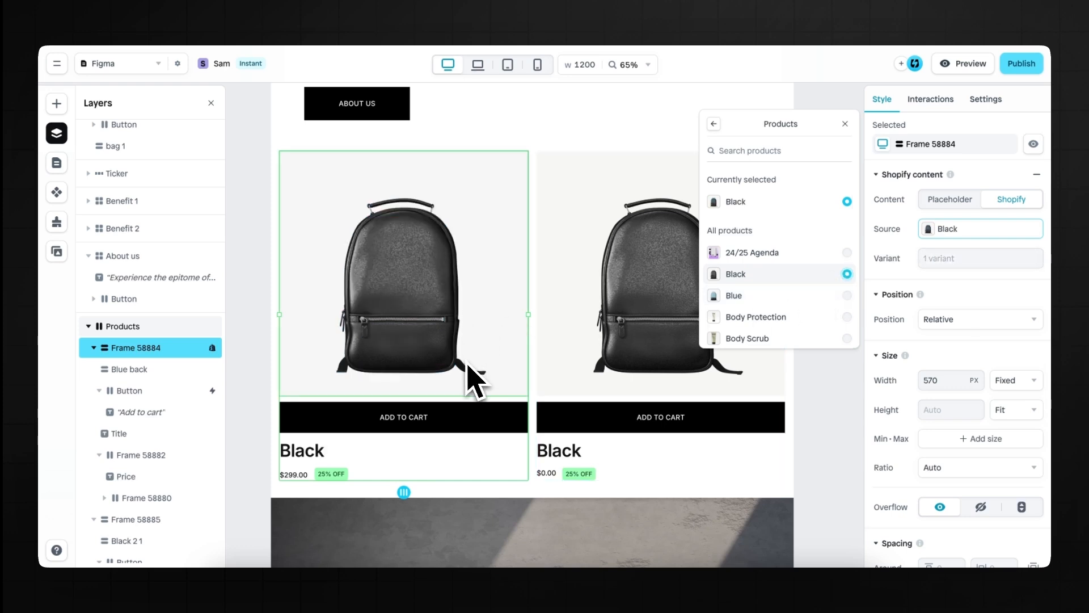
click(745, 296)
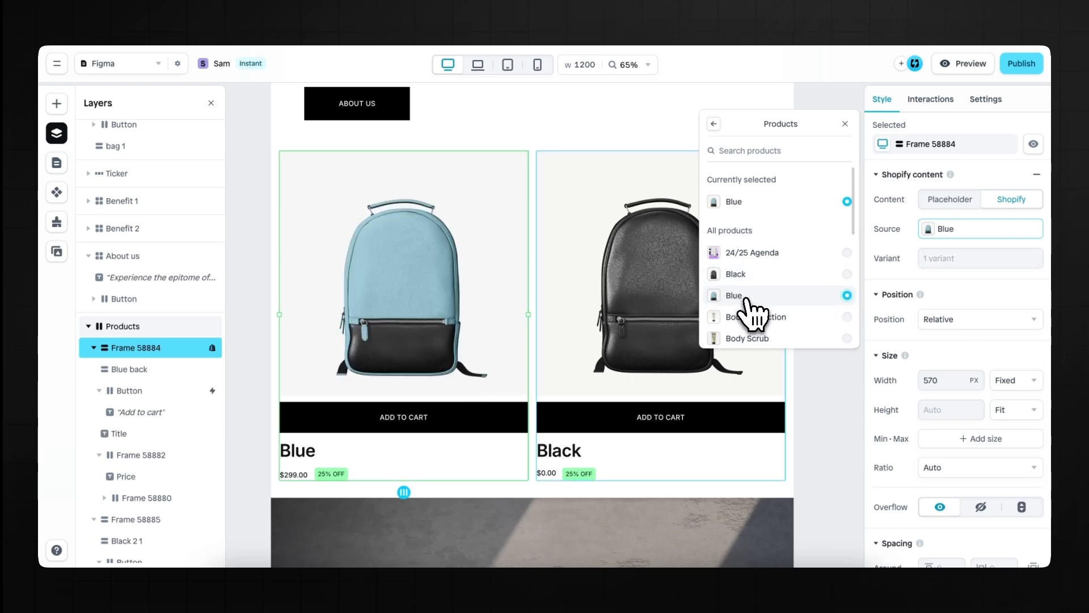
click(846, 124)
- Link the black backpack card's frame to the Shopify product Black
click(678, 281)
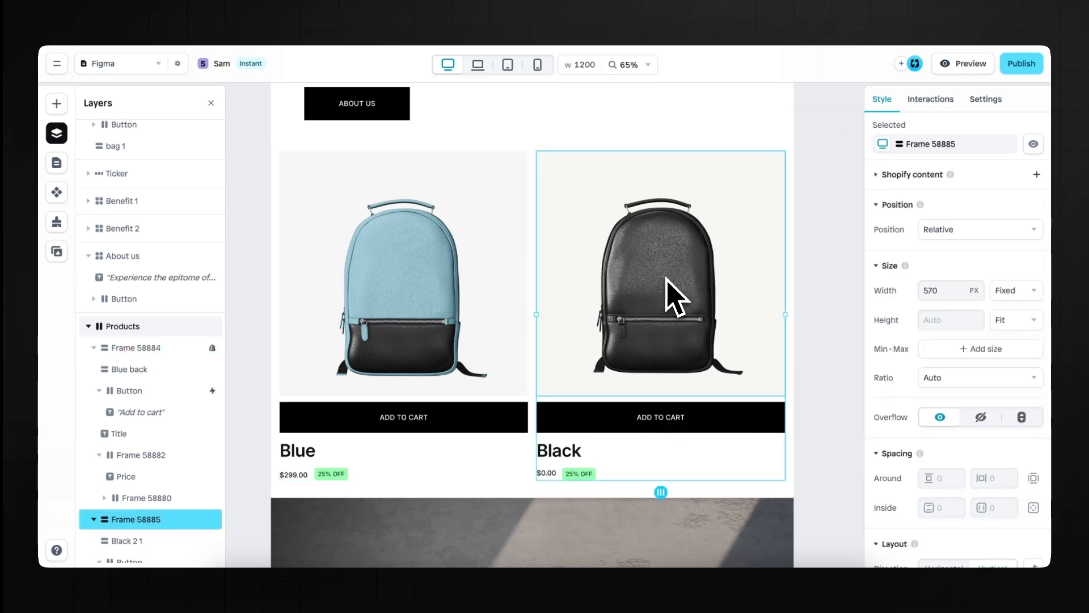
click(914, 176)
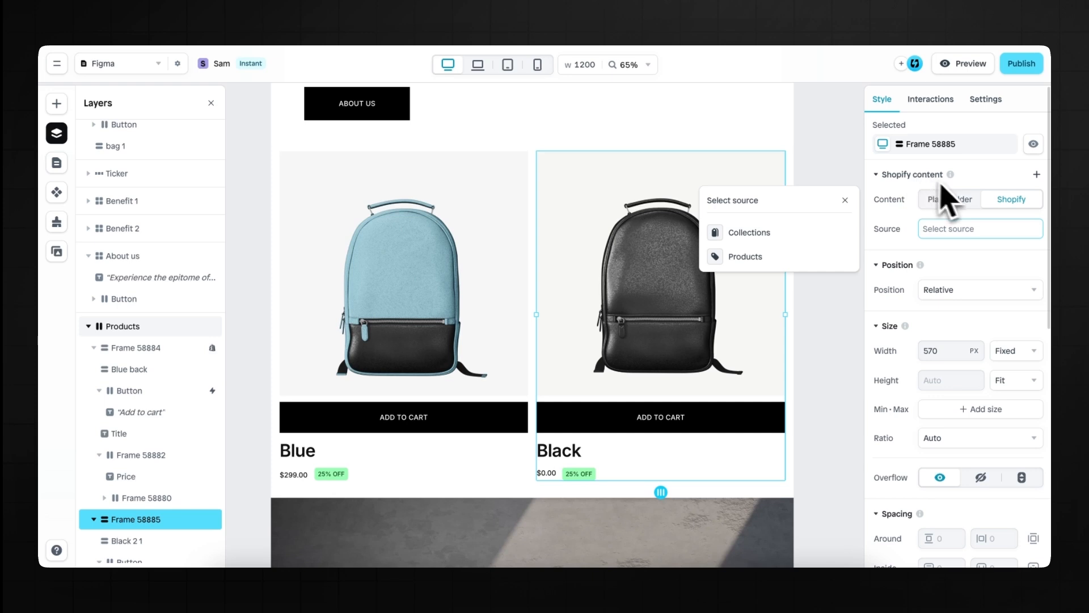
click(802, 260)
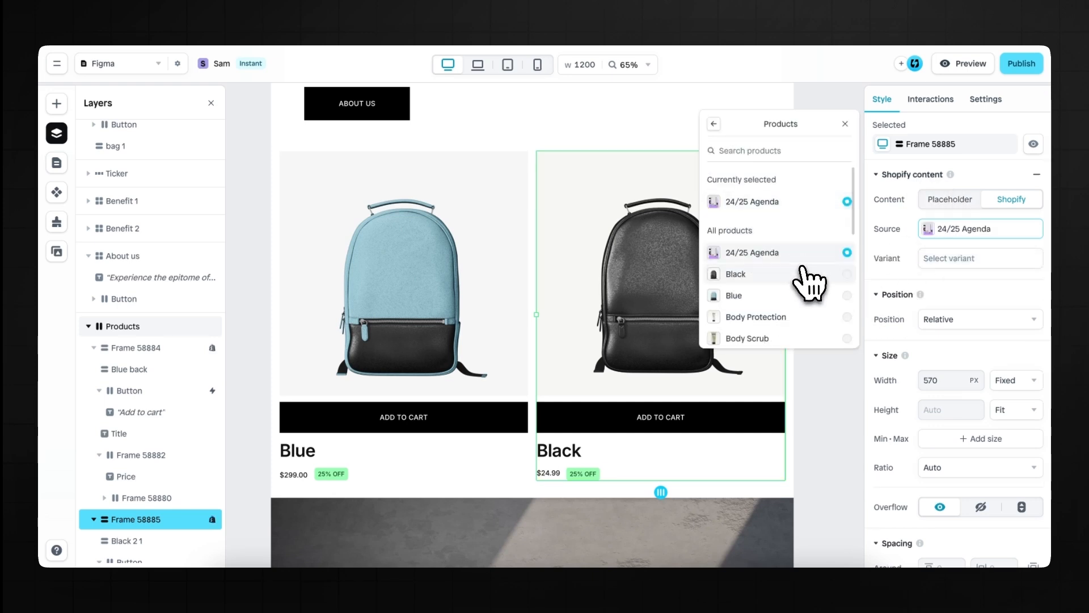
click(803, 276)
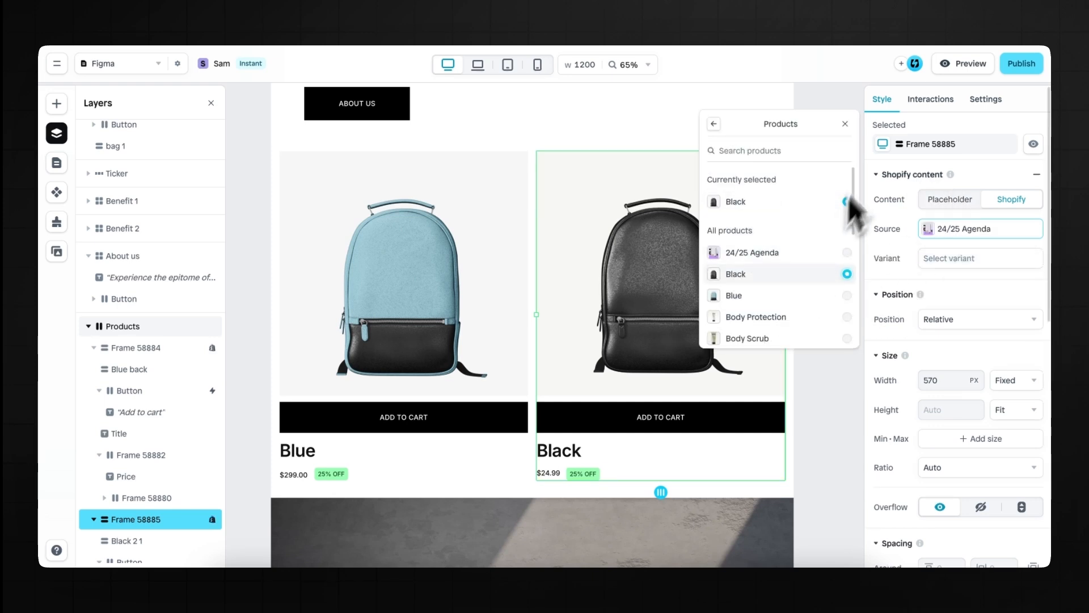
- Switch the black backpack image's fill from static to the Shopify featured image
click(731, 275)
scroll(925, 397, down, 8)
click(922, 366)
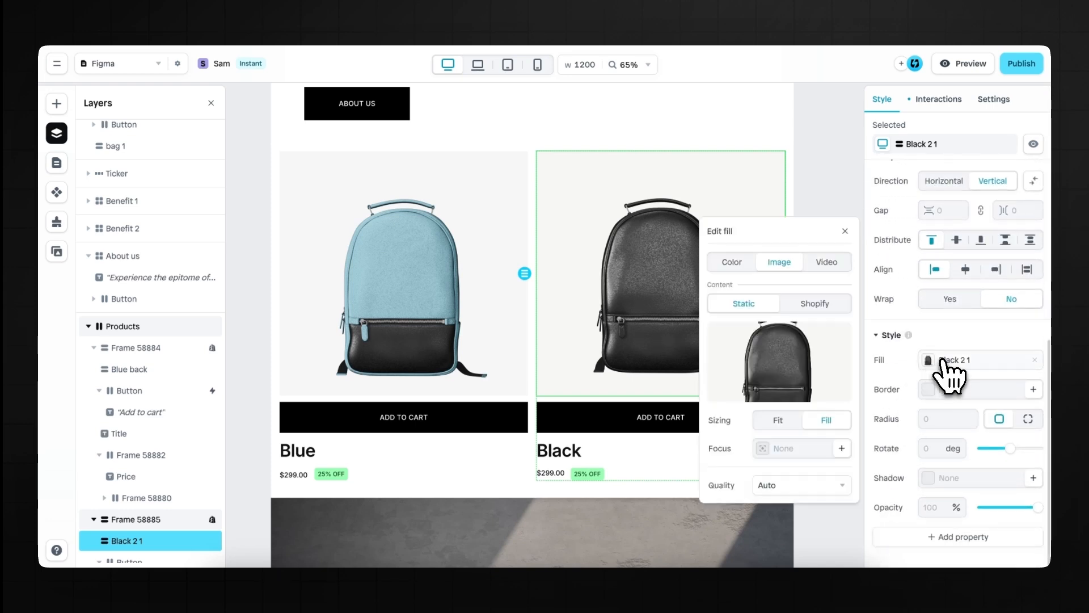
click(815, 301)
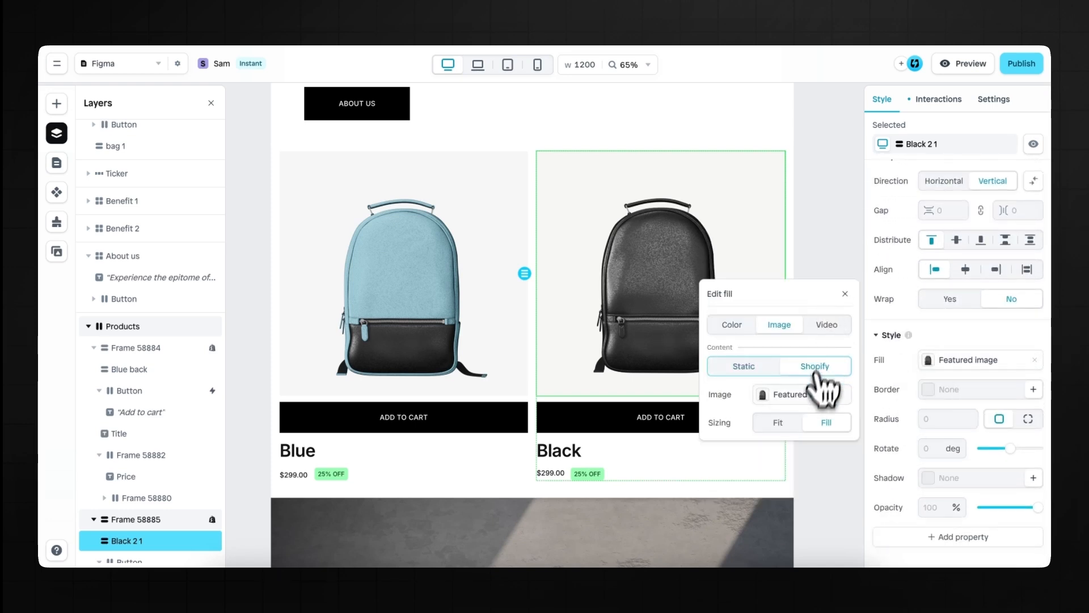
- Review the Shopify image choices for the black backpack's fill and close the fill settings
click(812, 395)
click(826, 442)
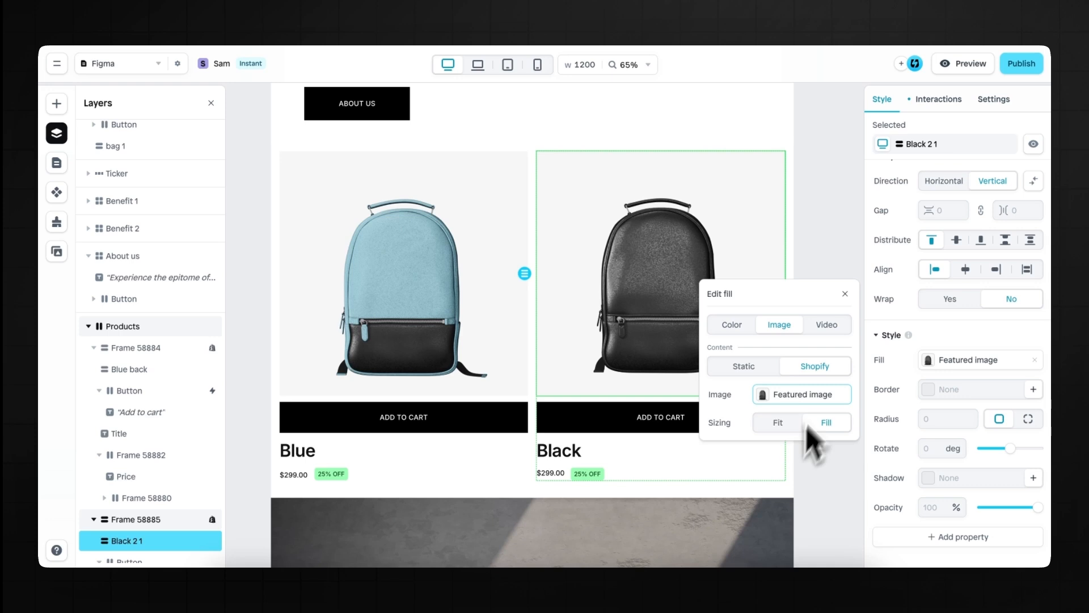
click(845, 293)
- Assign the Add to cart action to the black card's button
click(761, 422)
click(930, 99)
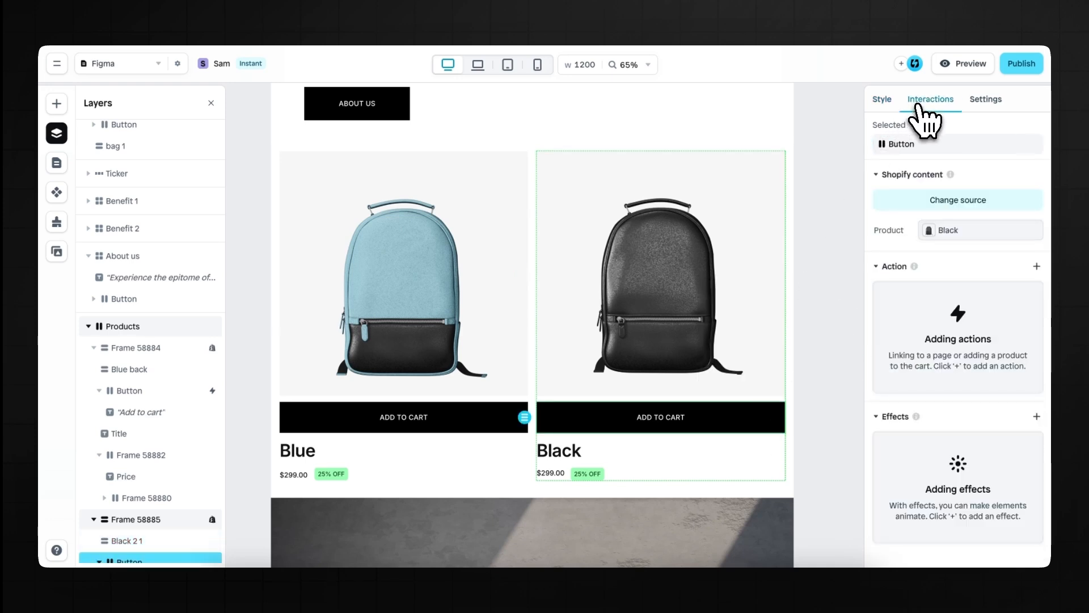
click(1037, 265)
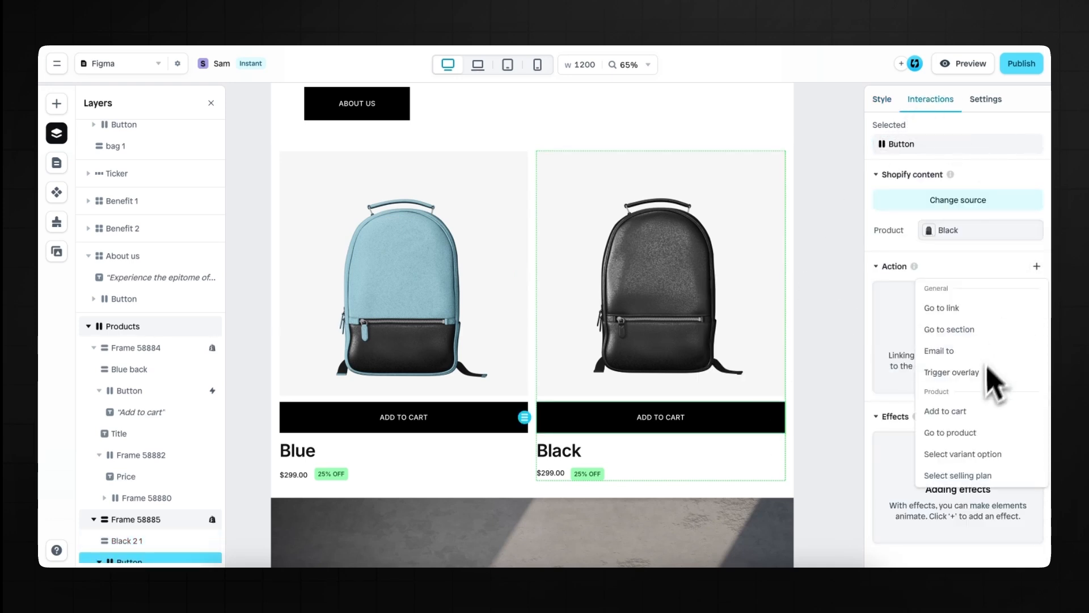
click(944, 412)
- Connect the black card's heading text to the Shopify product's Title as its dynamic source
click(556, 454)
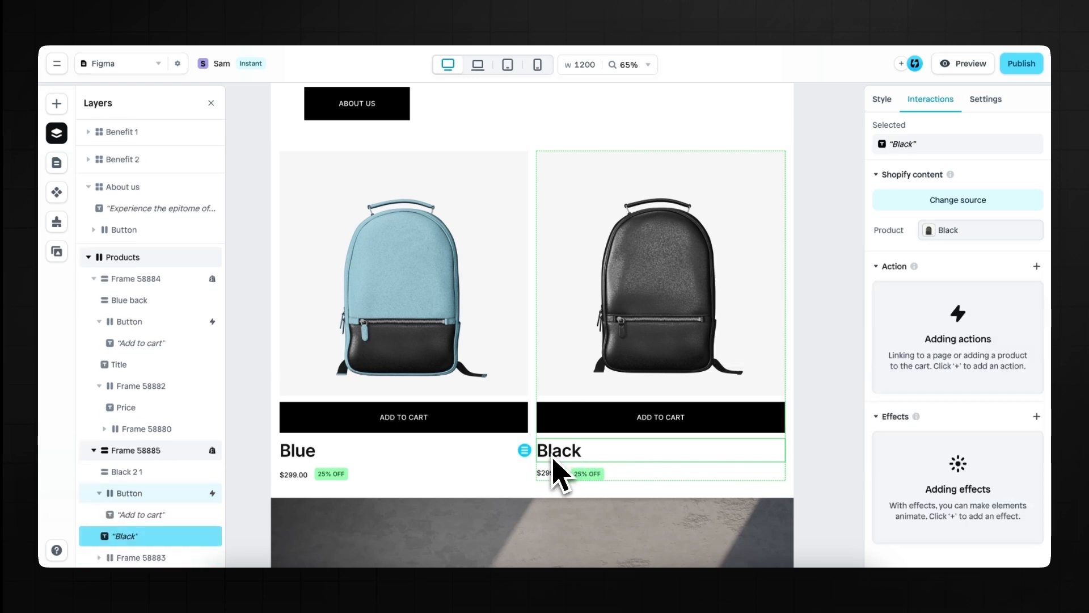
click(882, 99)
scroll(922, 360, down, 6)
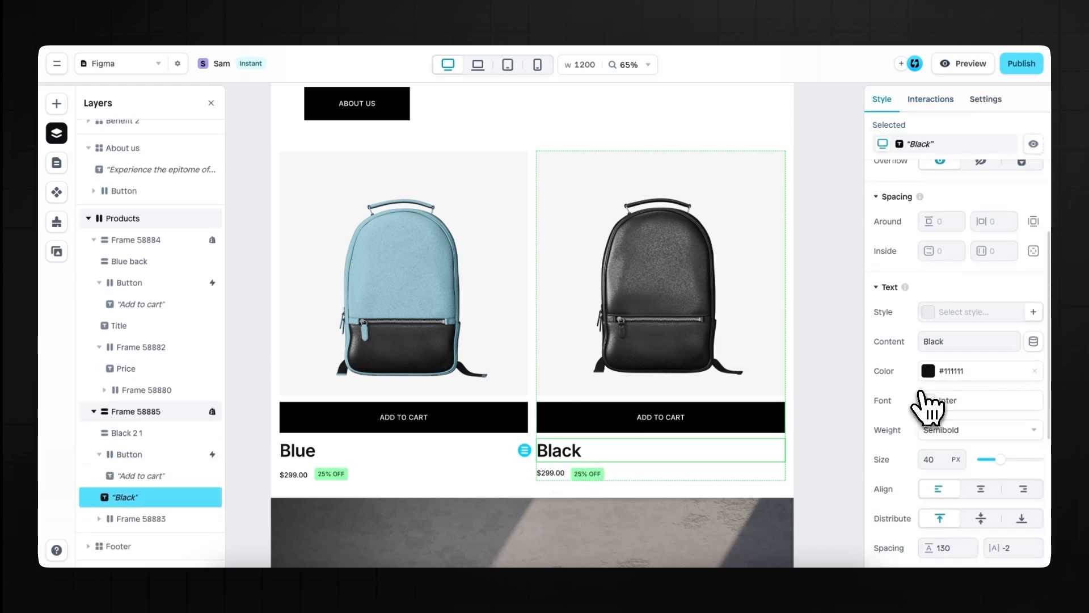
click(1034, 319)
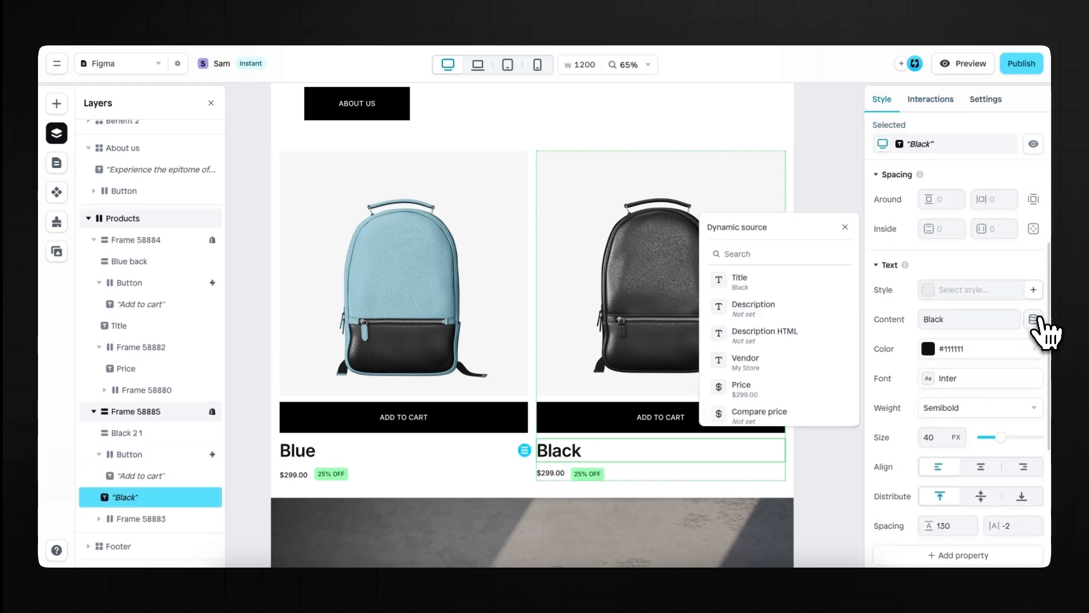
click(783, 284)
- Add a mouse hover effect to the blue backpack image
click(493, 360)
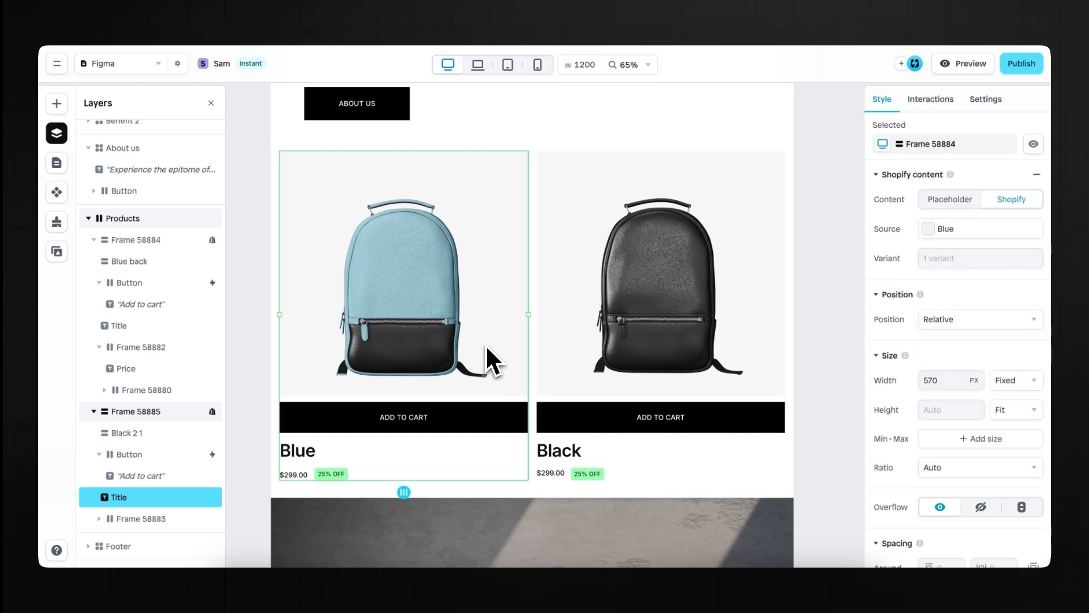
click(493, 429)
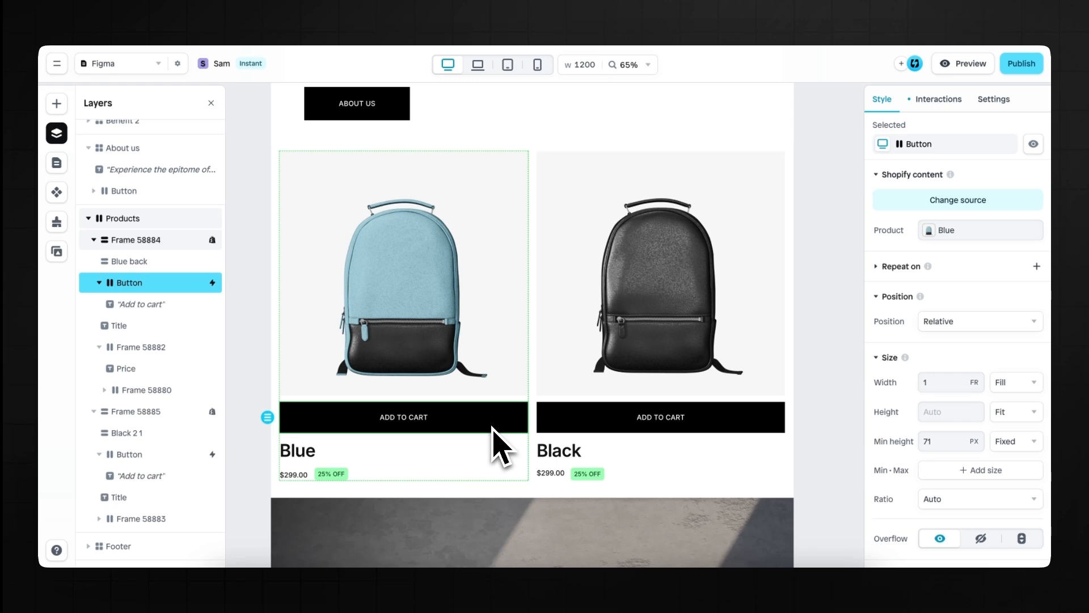
click(427, 280)
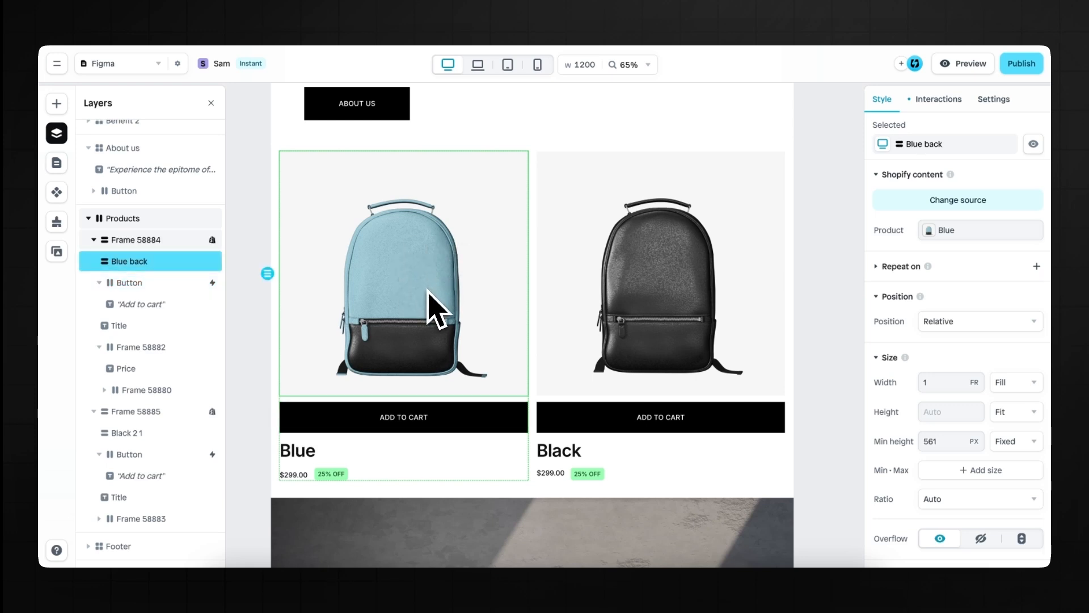
click(938, 100)
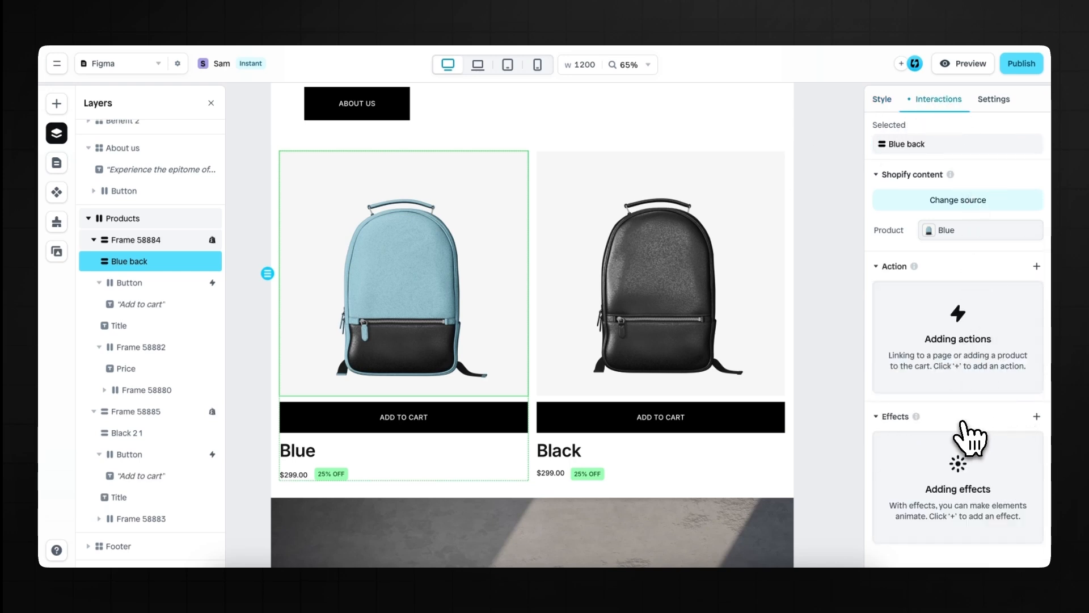
click(1037, 417)
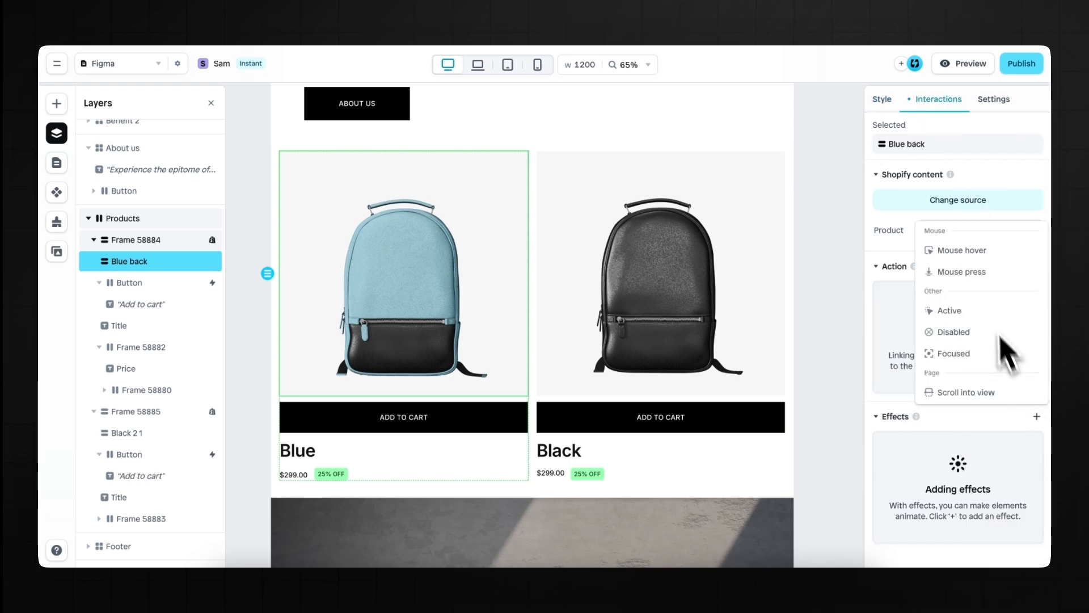
click(981, 253)
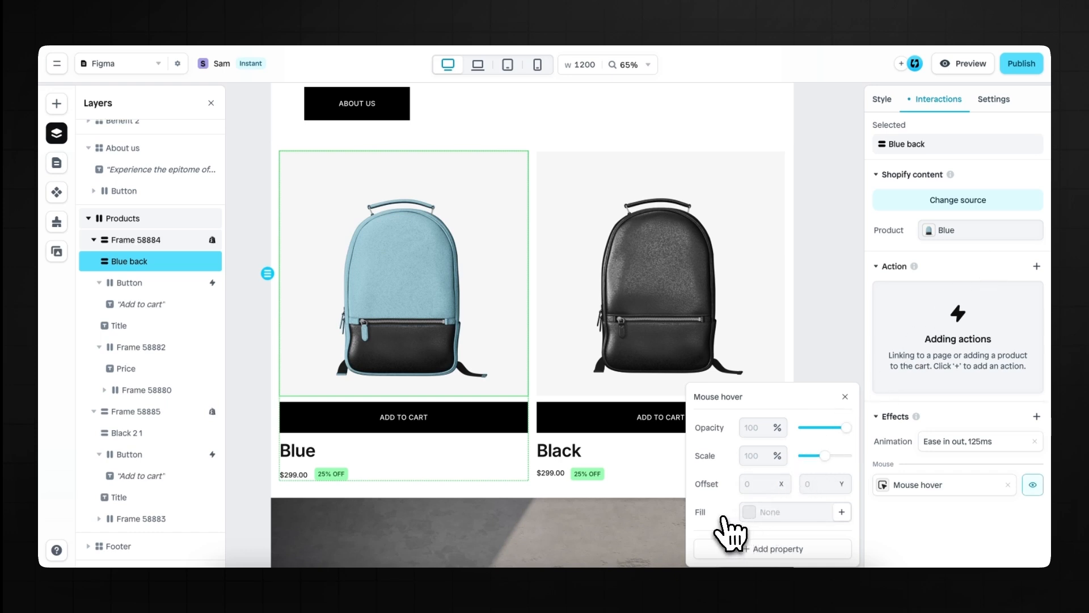
- Set the blue backpack's hover fill to the Shopify product's Image 2
click(747, 512)
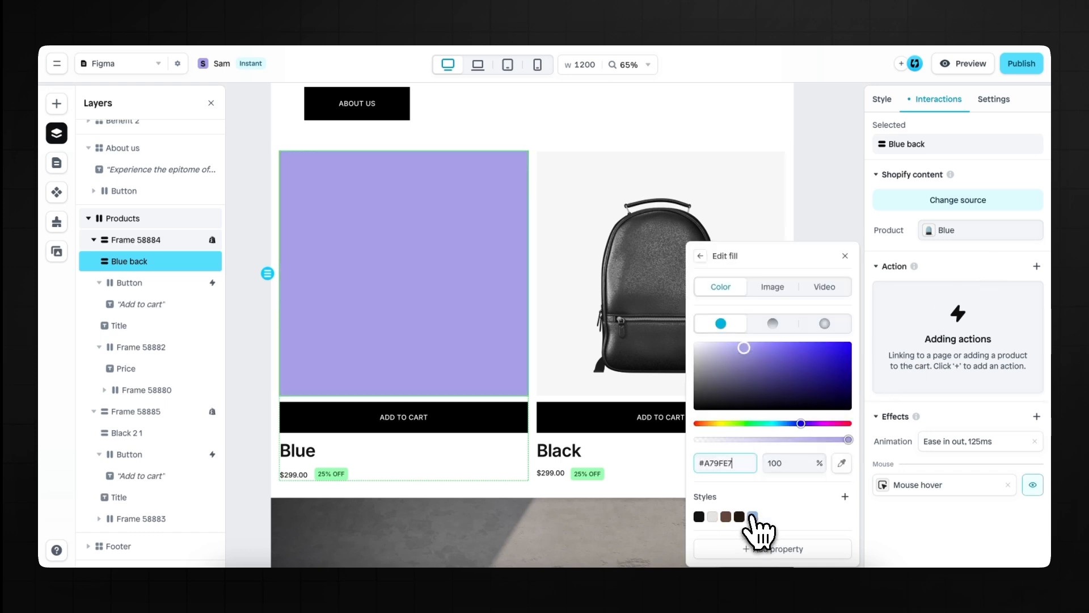
click(781, 292)
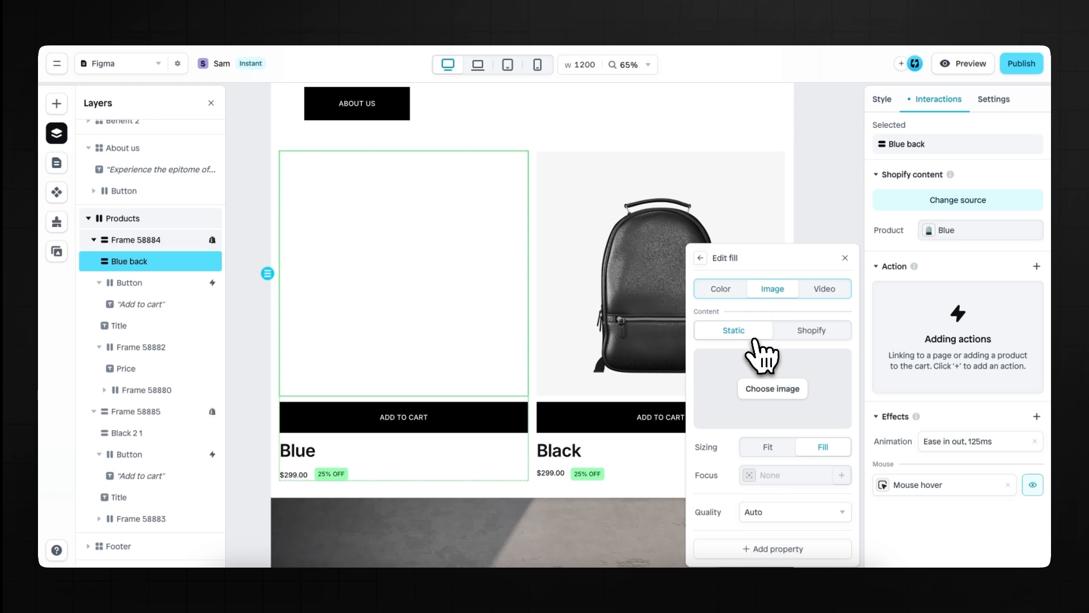
click(812, 331)
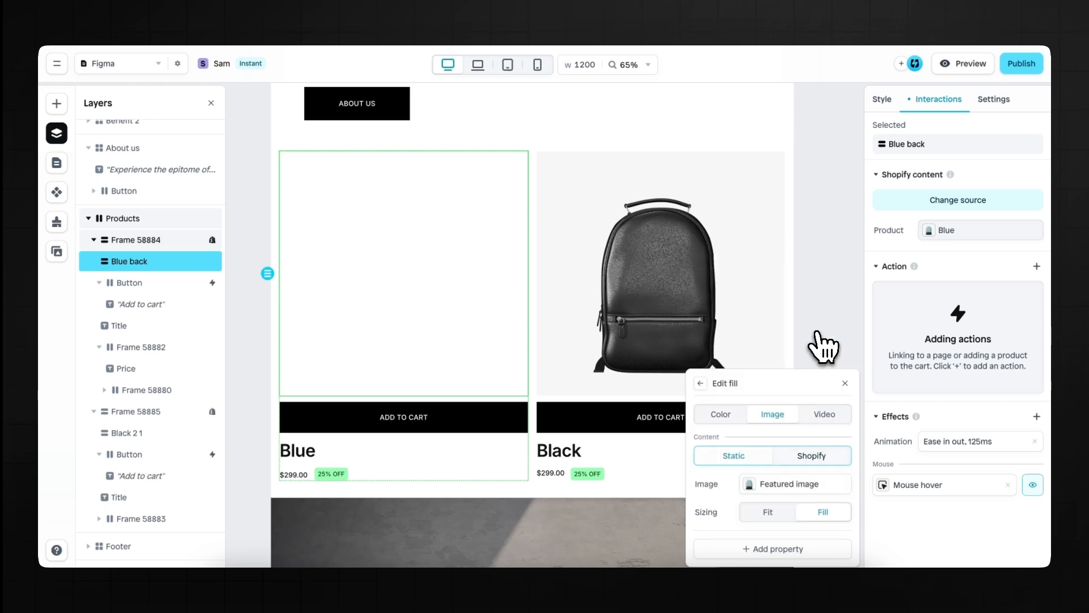
click(817, 487)
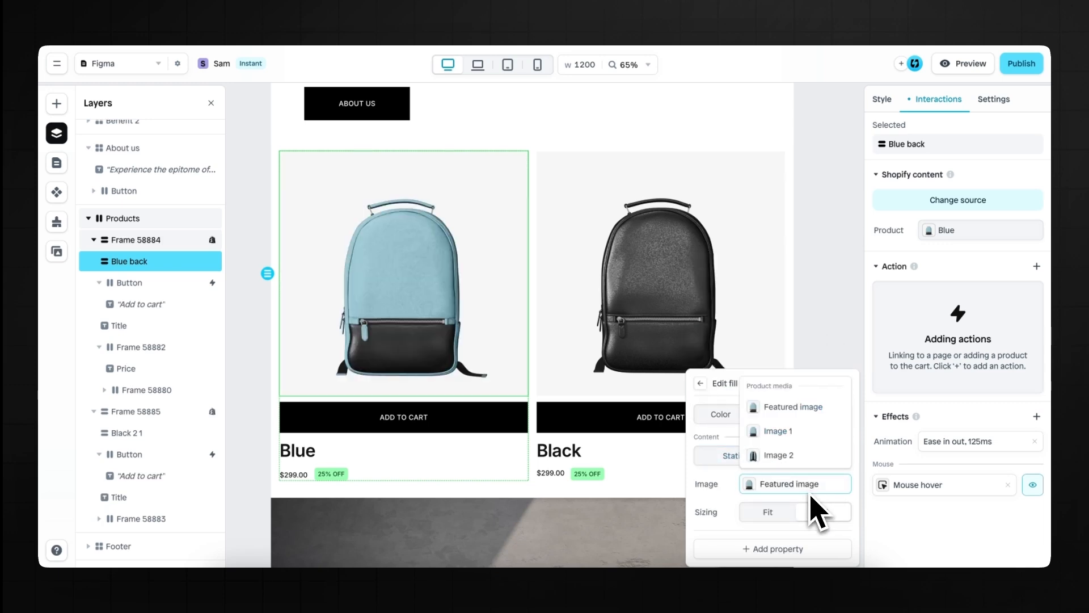
click(783, 455)
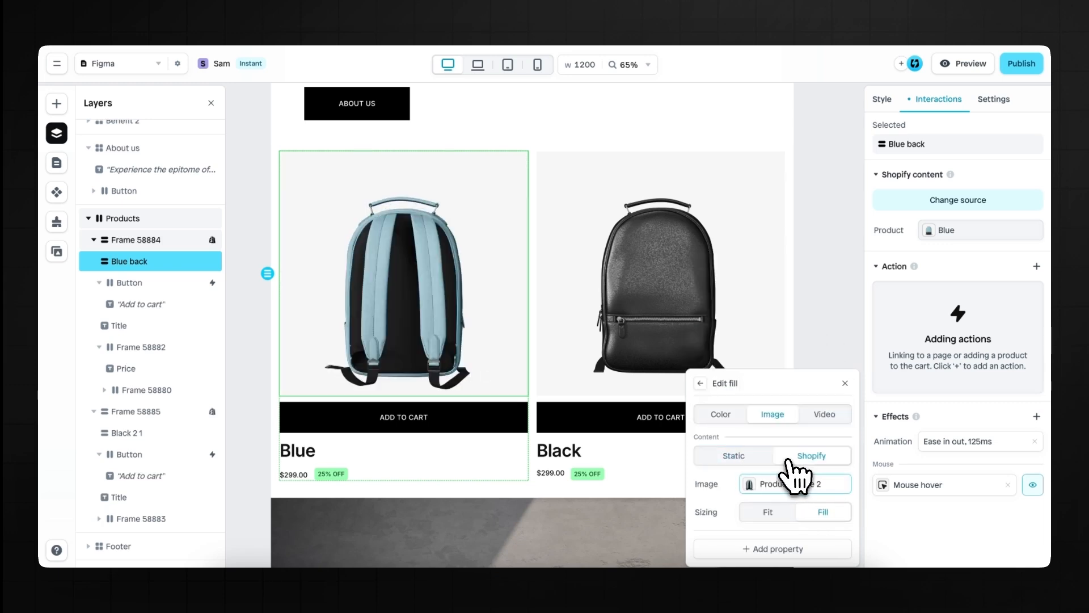
click(670, 296)
- Add a mouse hover effect to the black backpack image
click(668, 296)
click(672, 295)
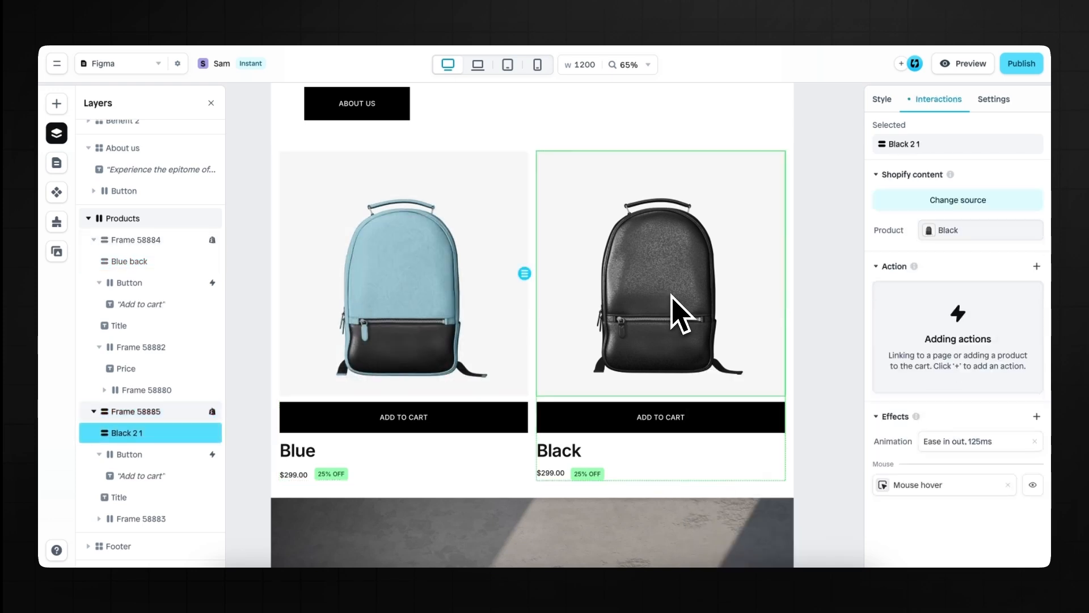
click(668, 296)
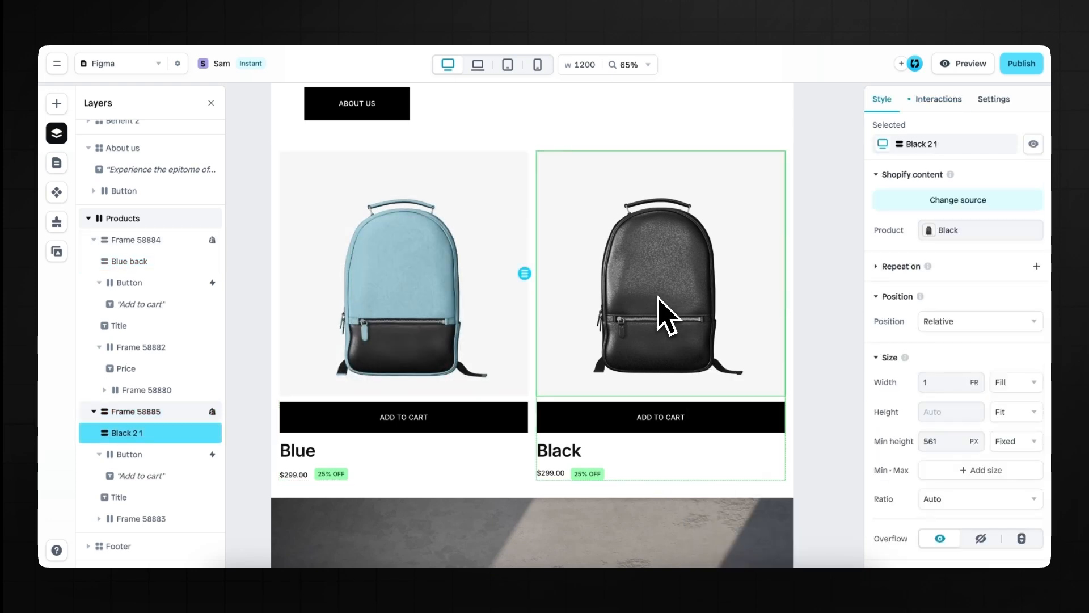
click(936, 99)
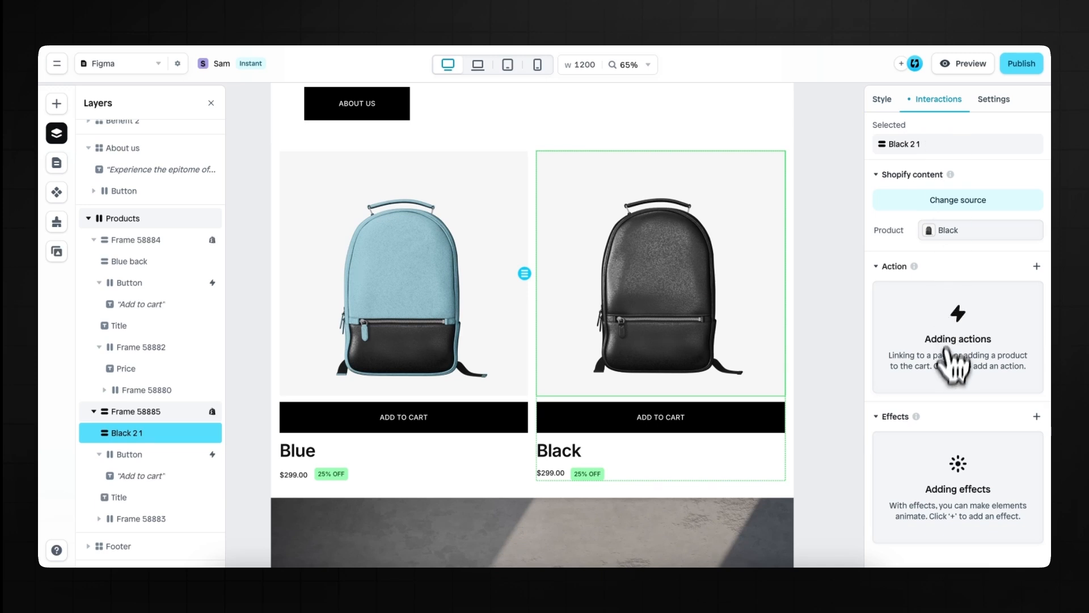
click(1037, 417)
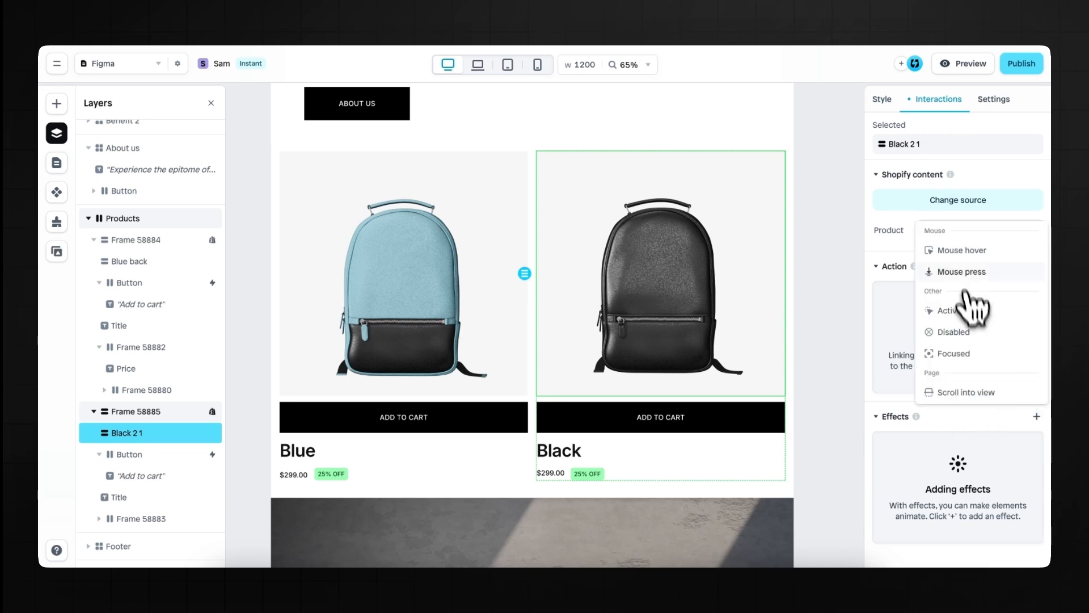
click(964, 250)
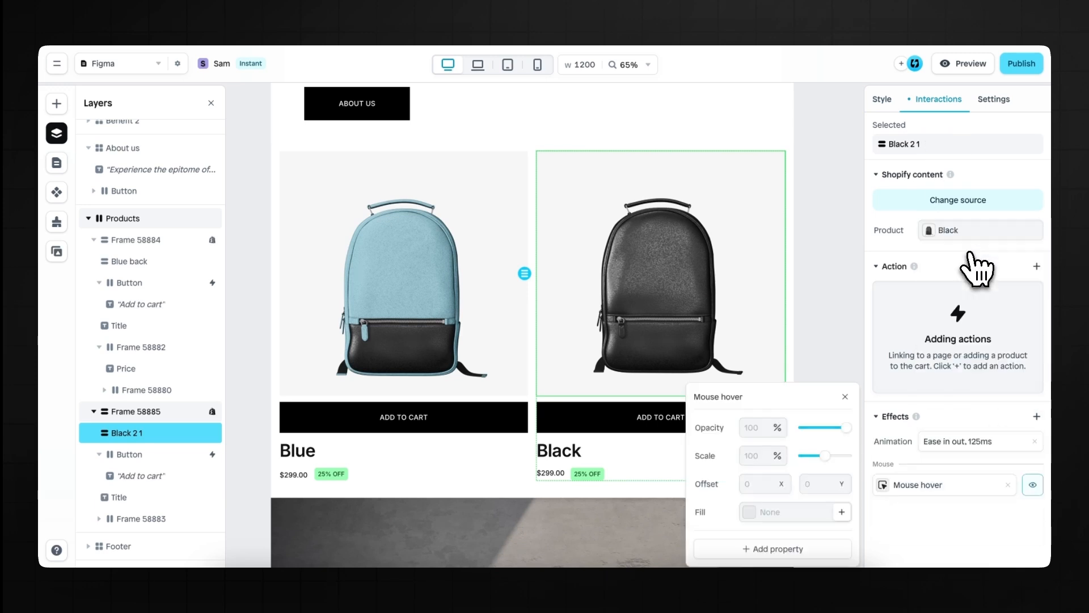
- Set the black backpack's hover fill to the Shopify product's Image 2 and close the effect settings
click(750, 513)
click(777, 290)
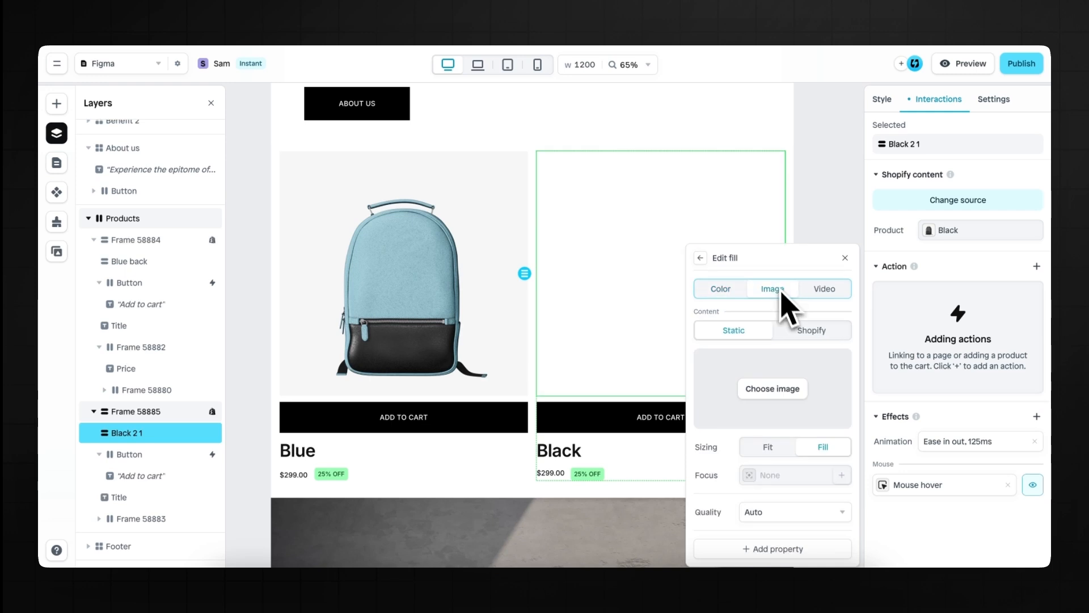
click(824, 334)
click(795, 485)
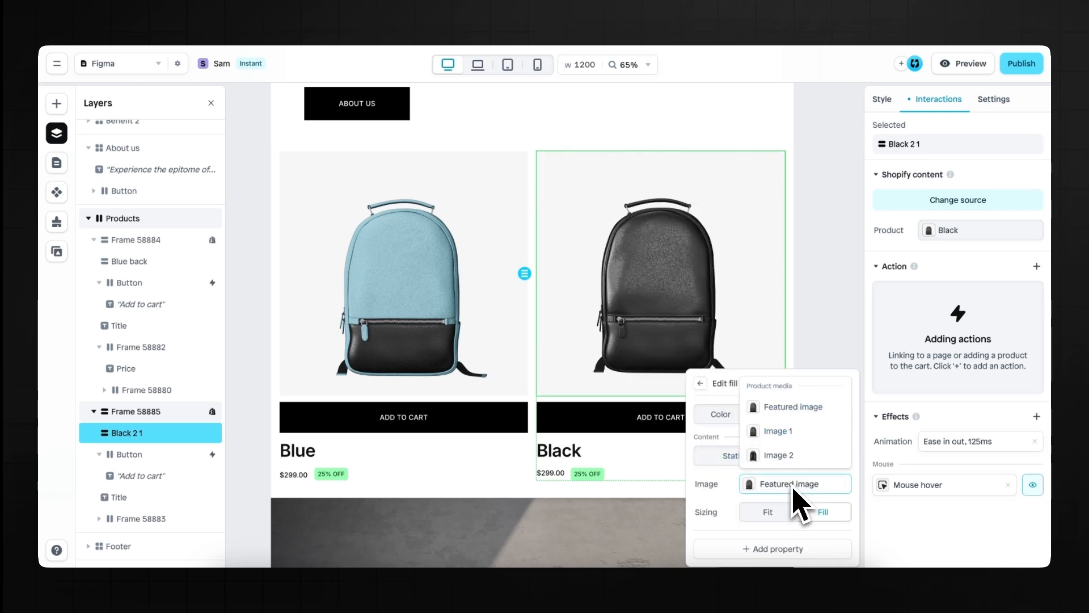
click(778, 455)
click(854, 404)
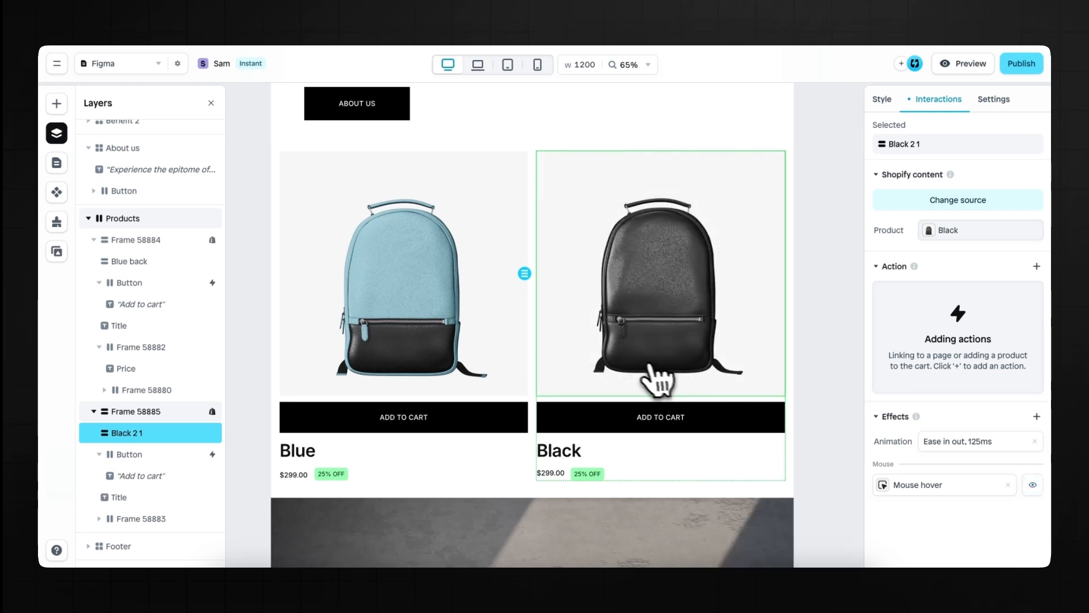
- Preview the page, check the blue and black product cards, and return to the editor
click(959, 64)
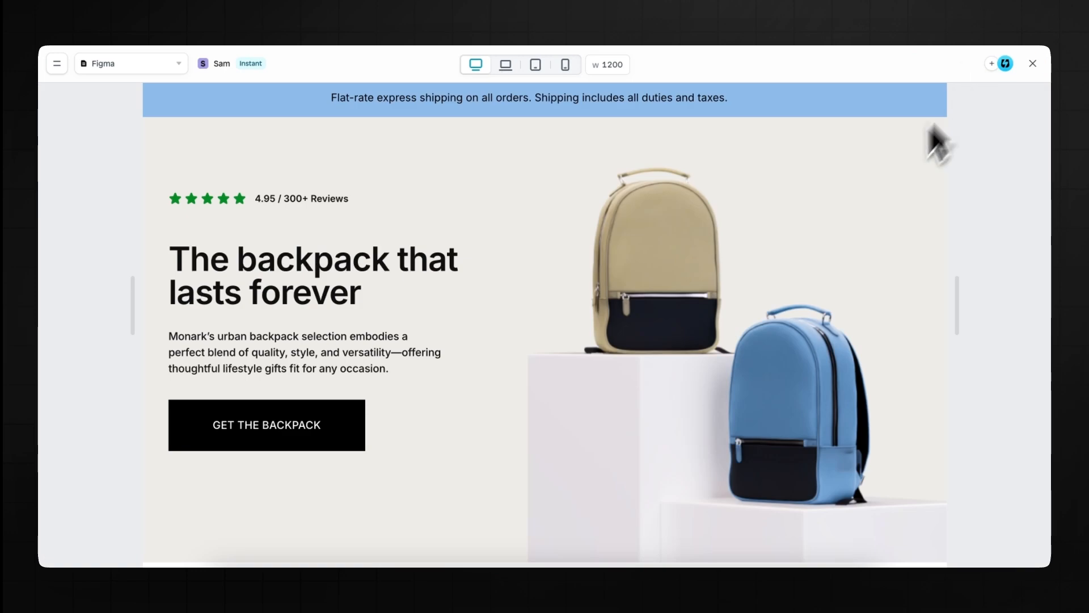
scroll(848, 270, down, 20)
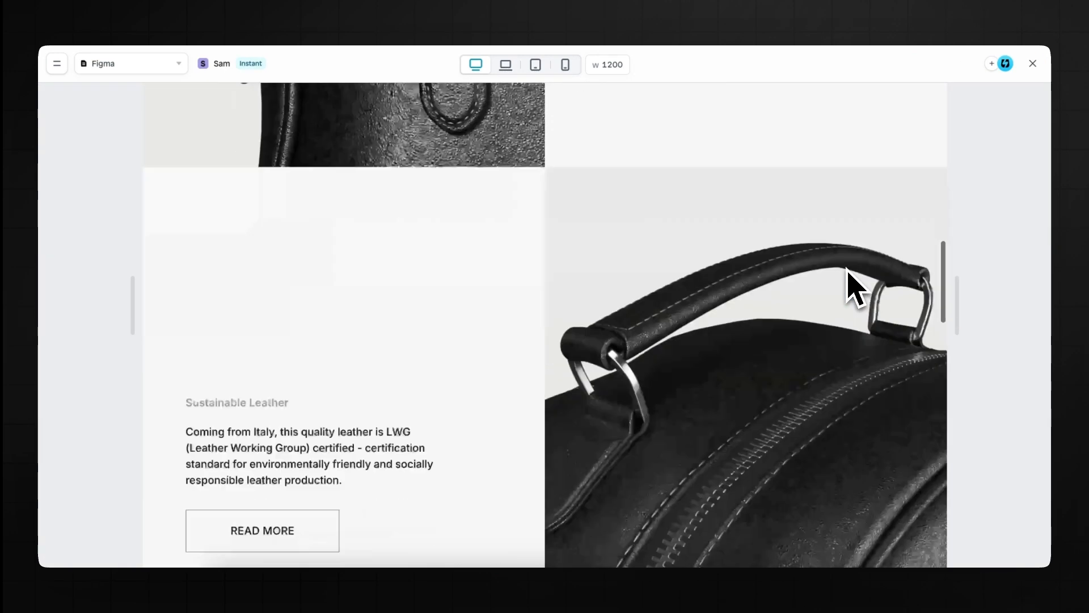
scroll(854, 288, down, 10)
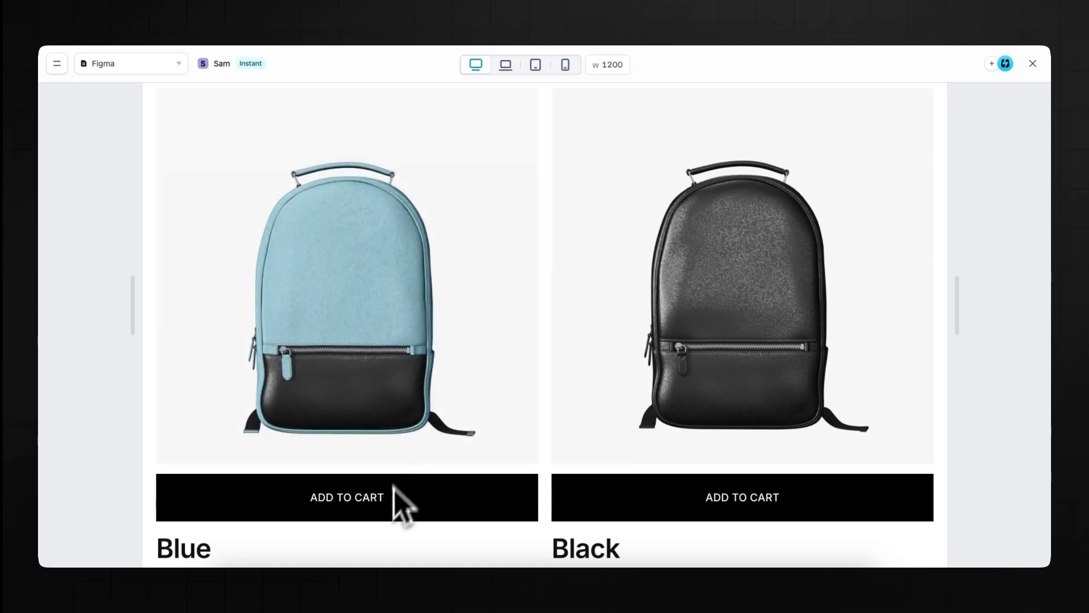
click(1033, 63)
- Add a mouse hover effect to the blue card's Add to cart button with the saved light blue fill #8FBCEB
click(466, 422)
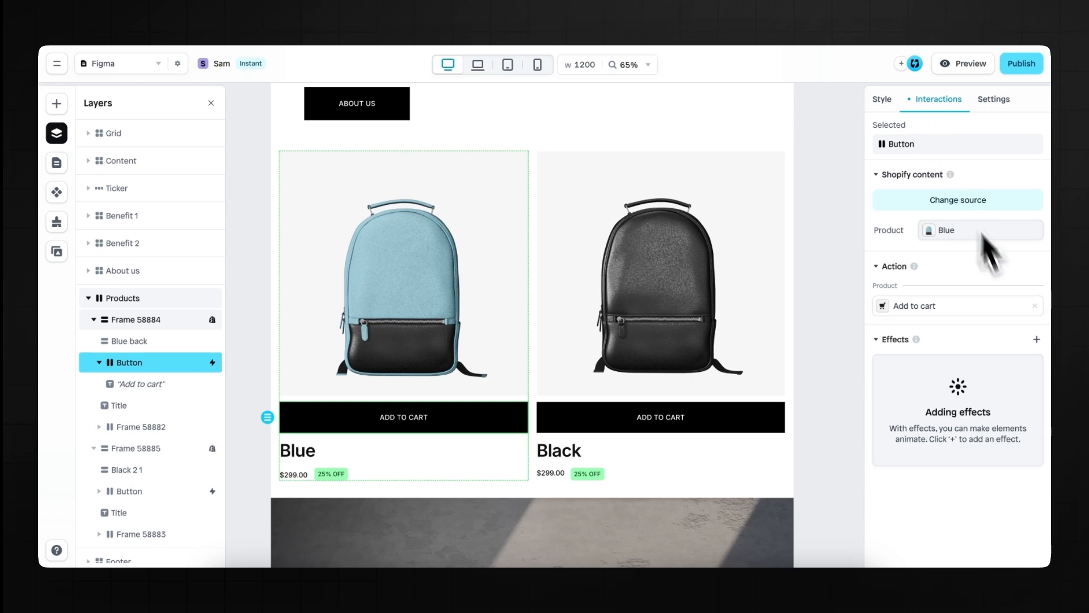
click(1037, 340)
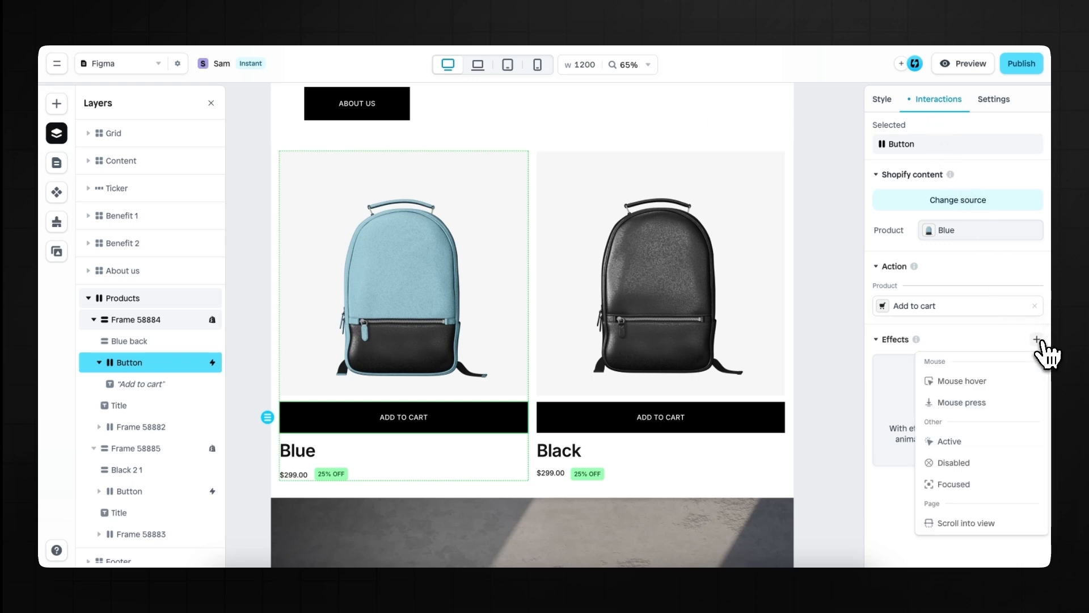
click(1011, 396)
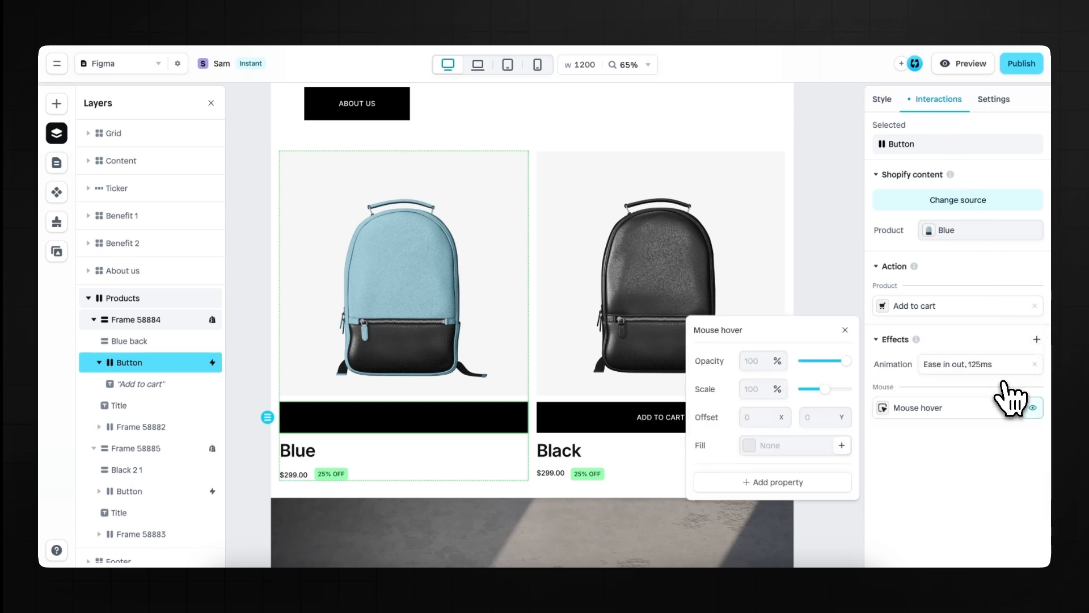
click(750, 447)
click(753, 516)
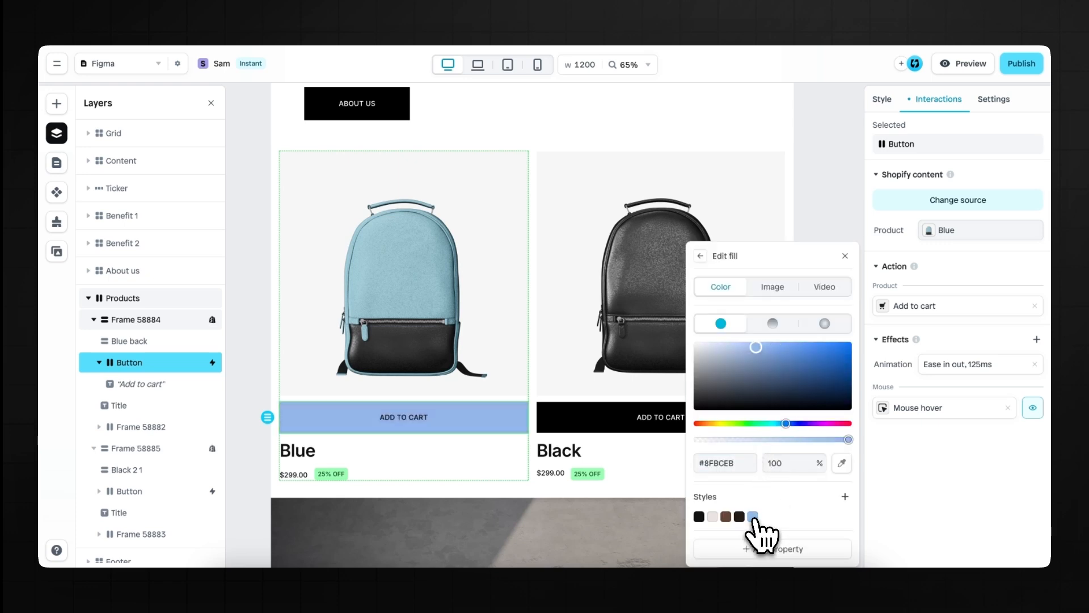
click(845, 256)
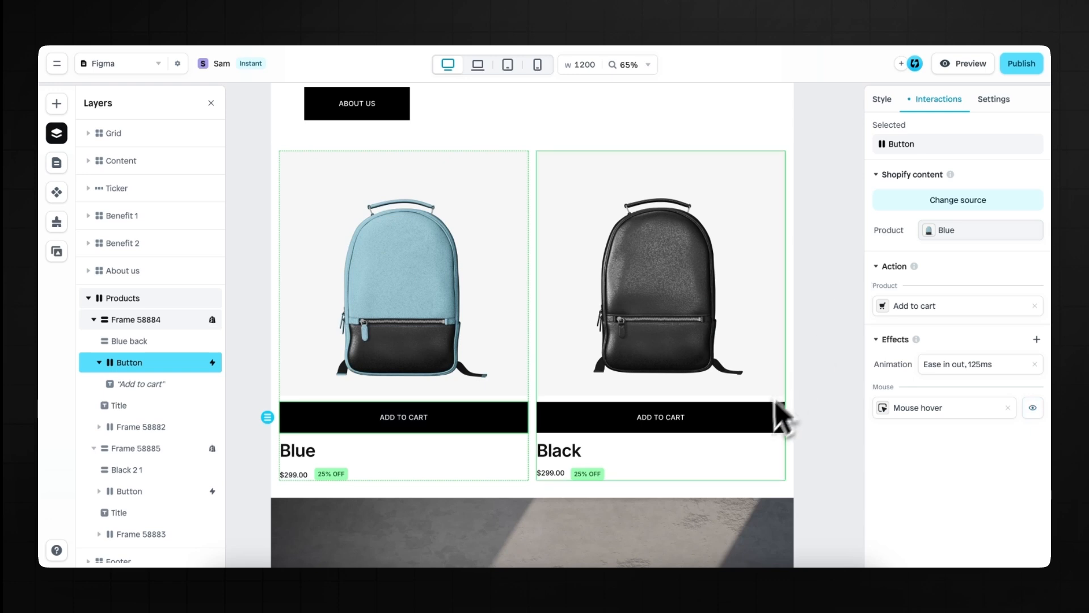
- Add a mouse hover effect to the black card's Add to cart button with the saved light blue fill #8FBCEB
click(758, 427)
click(751, 422)
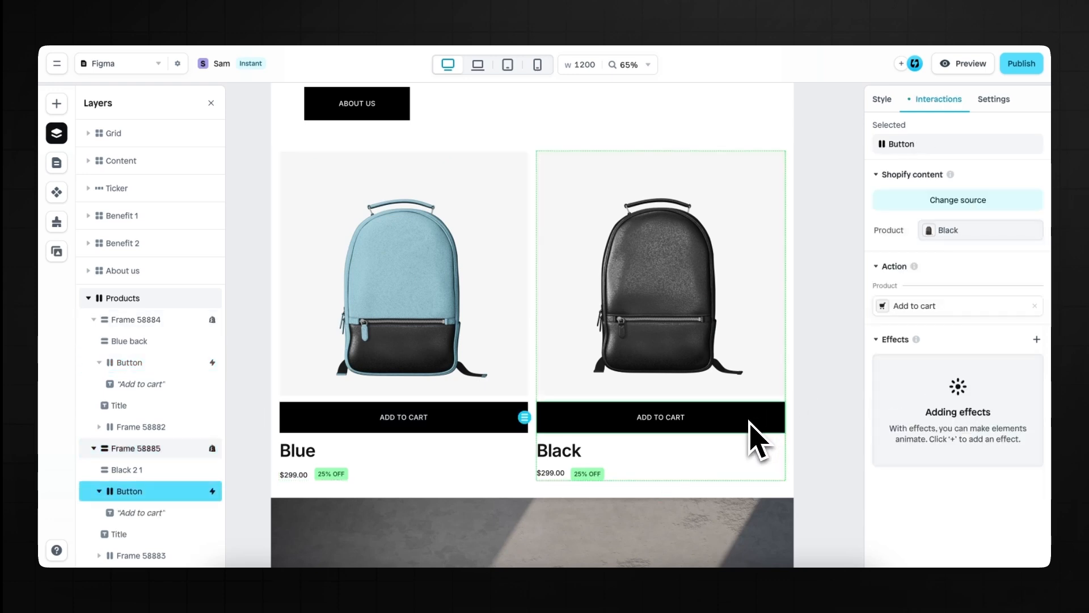
click(1036, 339)
click(956, 381)
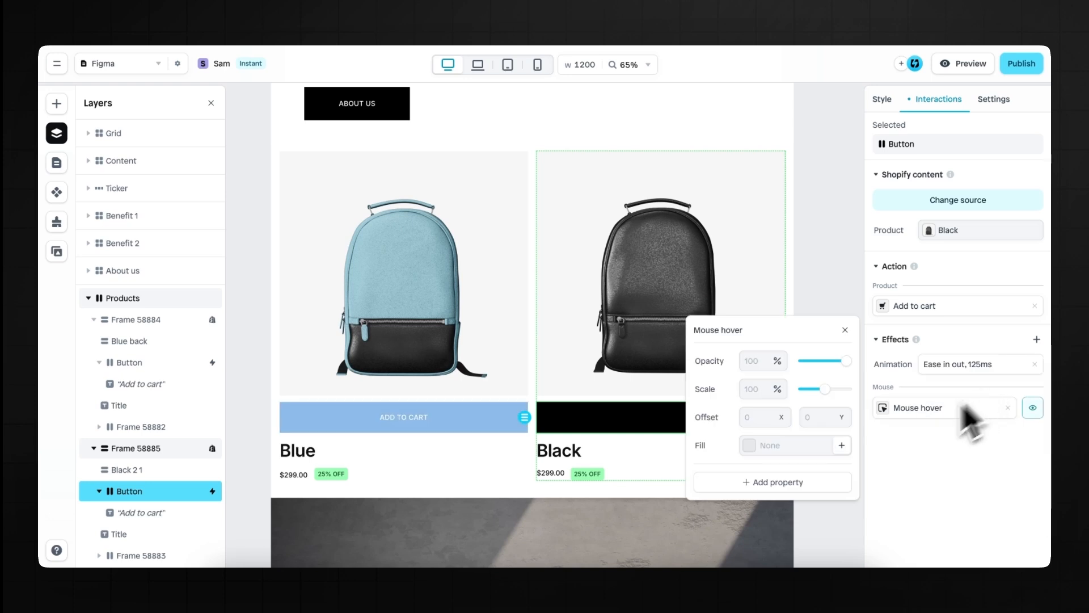
click(758, 451)
click(753, 516)
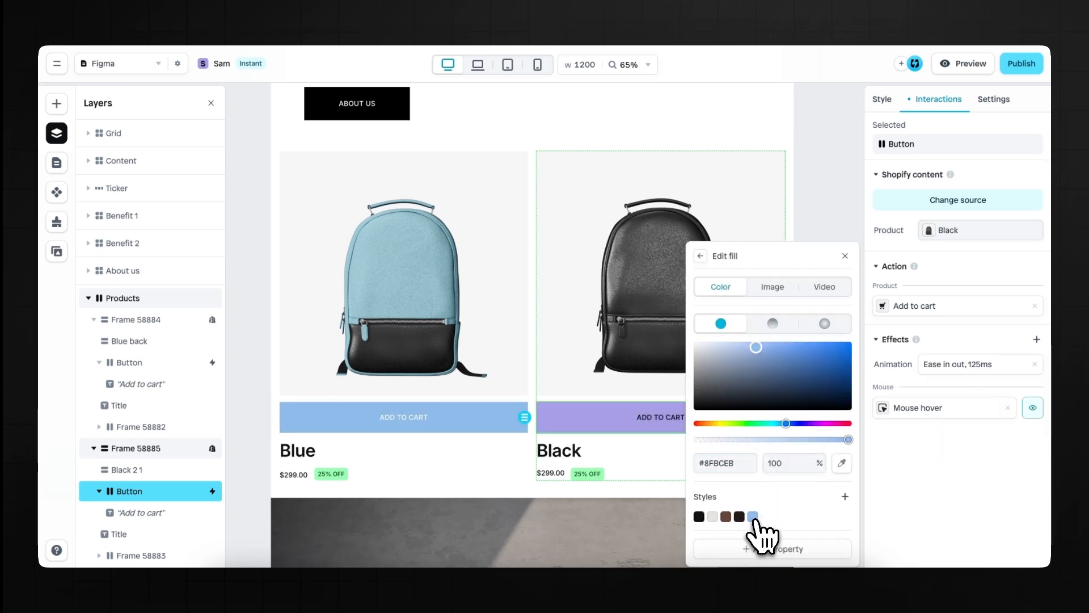
click(845, 256)
- Add a mouse hover effect to the blue card's "Add to cart" text with the color set to black #000000
click(490, 423)
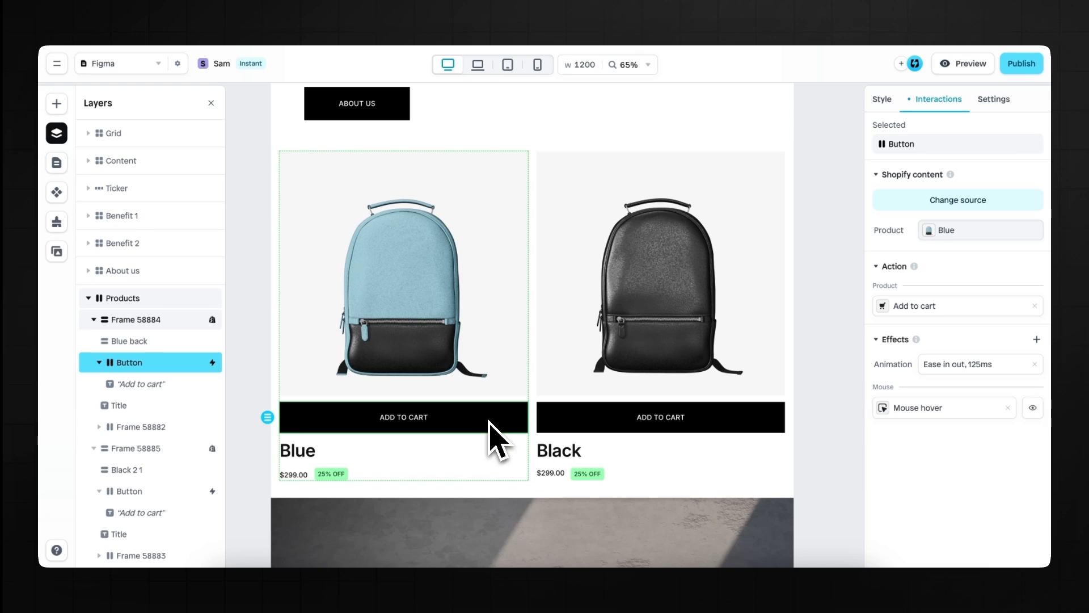
double_click(416, 418)
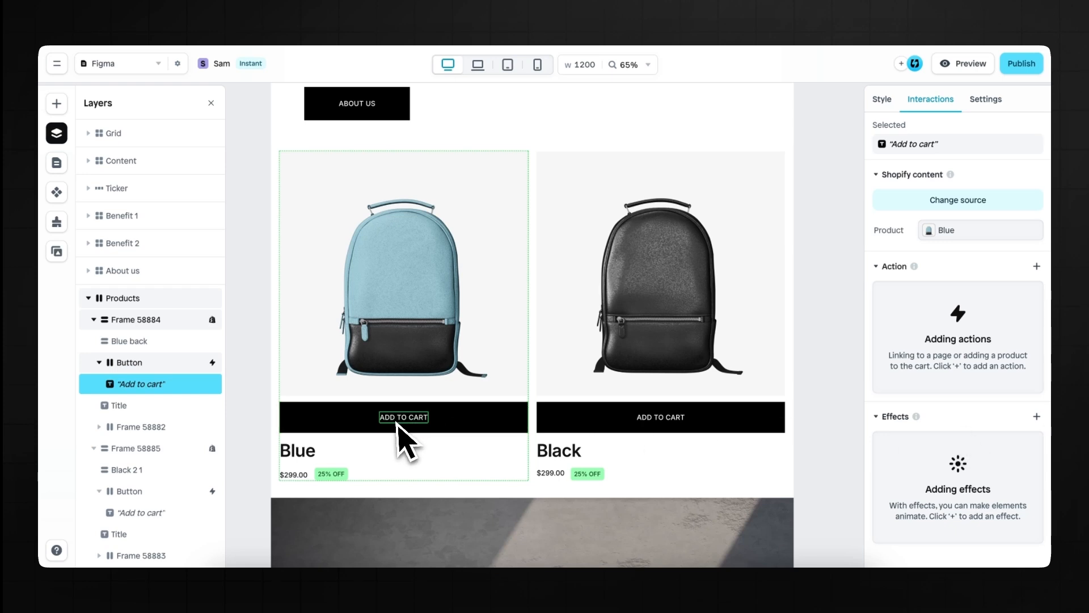
click(1037, 417)
click(972, 252)
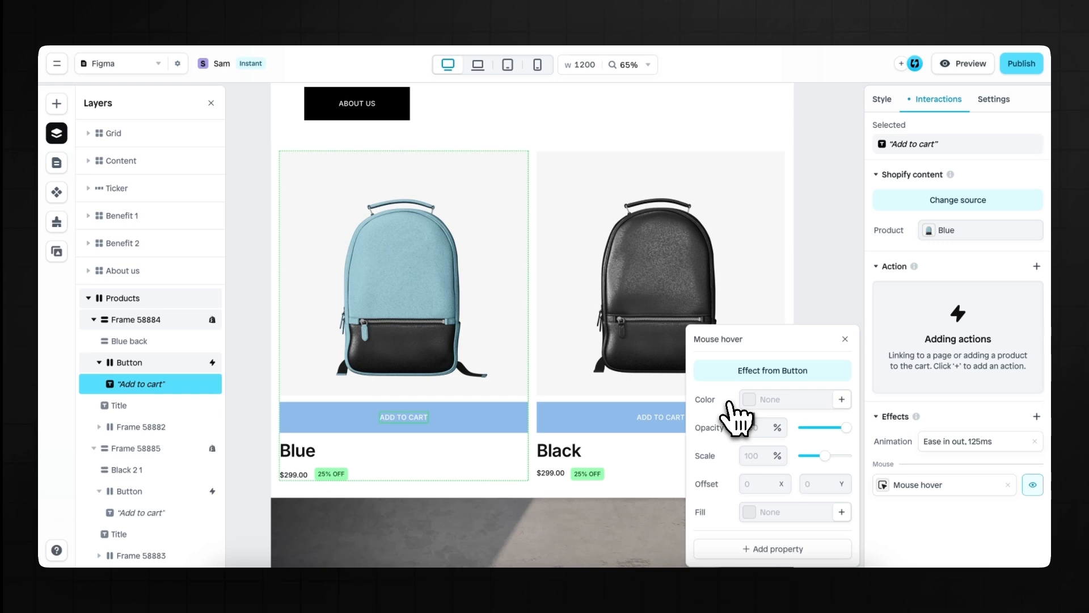
click(749, 400)
click(637, 377)
drag(637, 377, 534, 410)
click(666, 288)
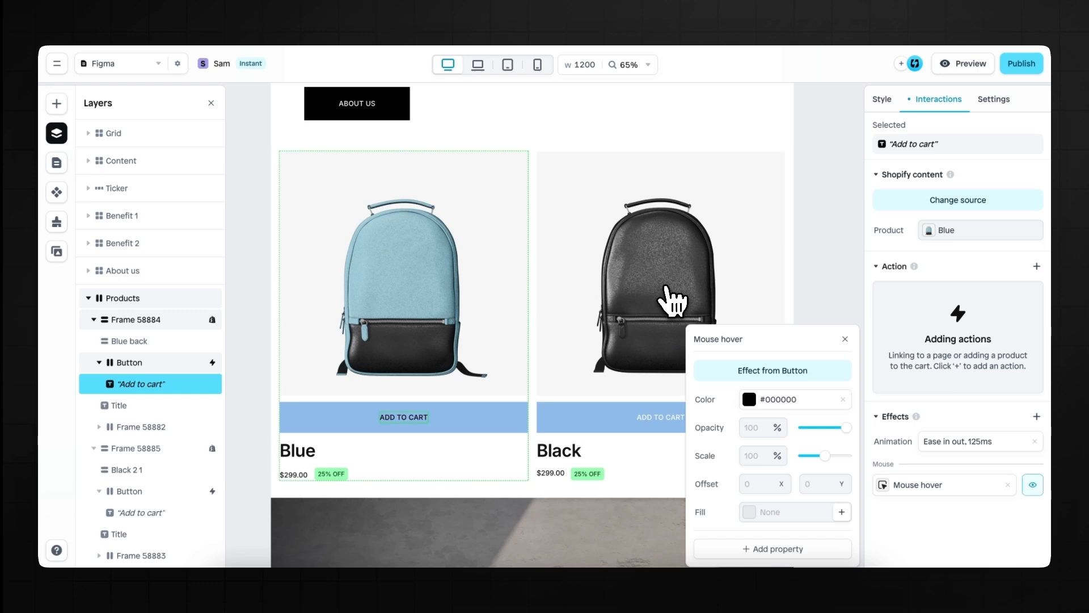
- Add a mouse hover effect with color #000001 to the black card's "Add to cart" text and close the effect settings
click(636, 388)
click(633, 414)
double_click(624, 419)
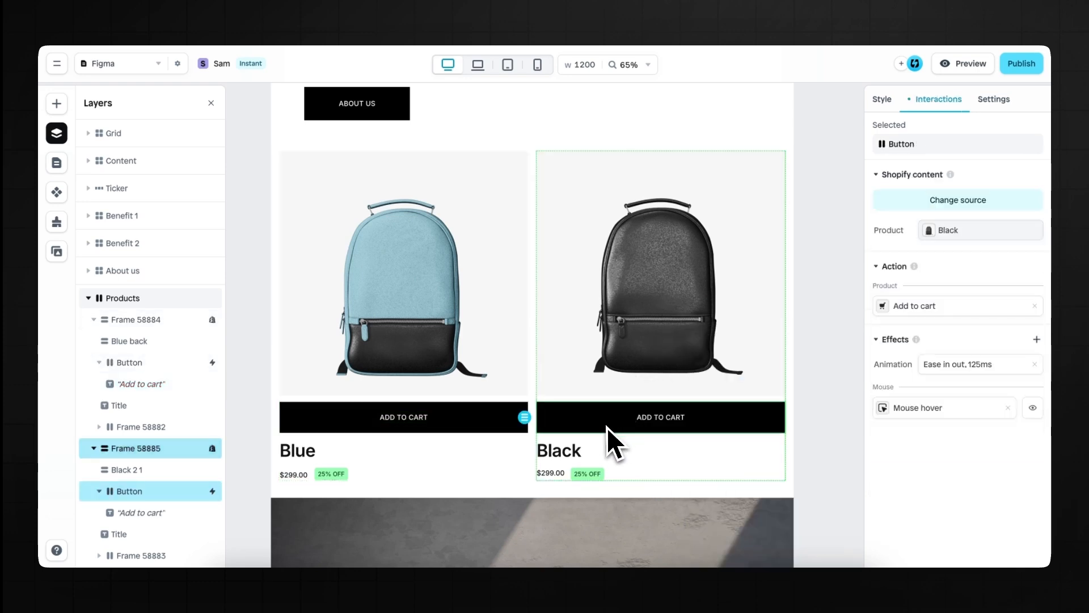
click(658, 423)
click(1037, 417)
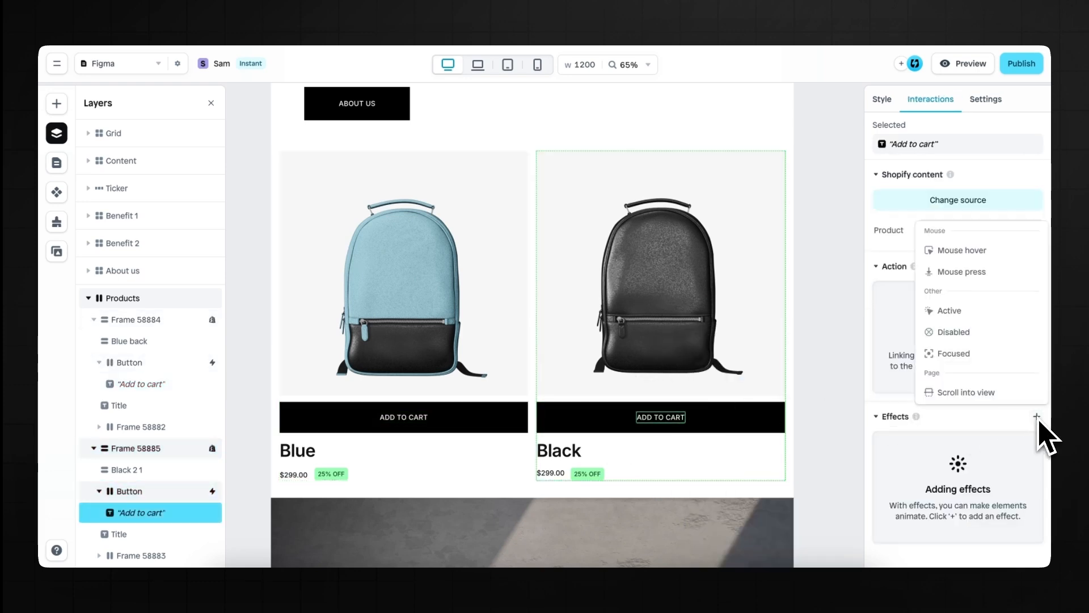
click(958, 252)
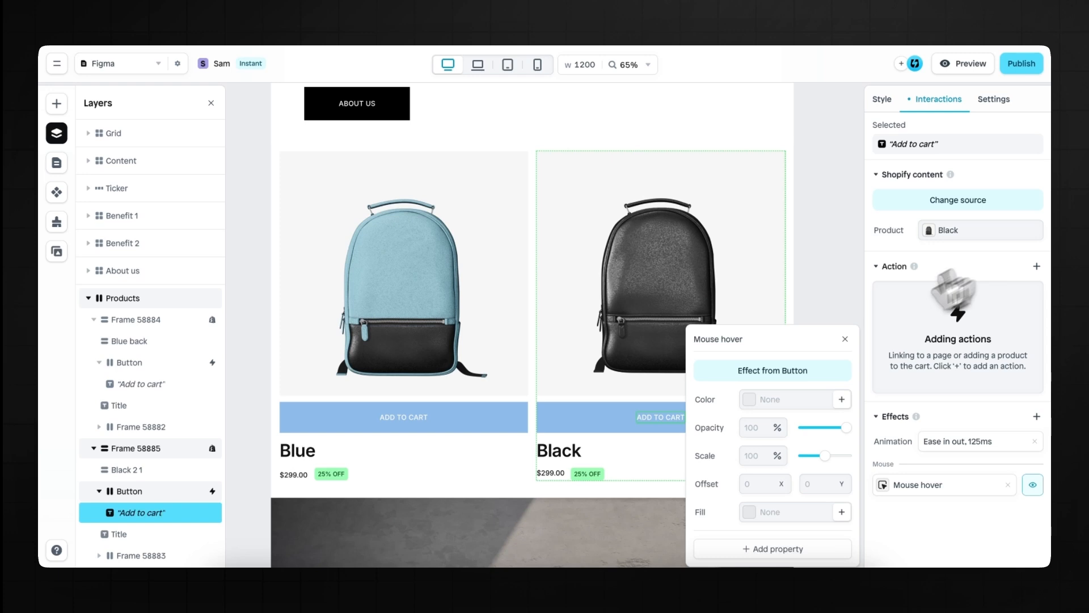
click(749, 400)
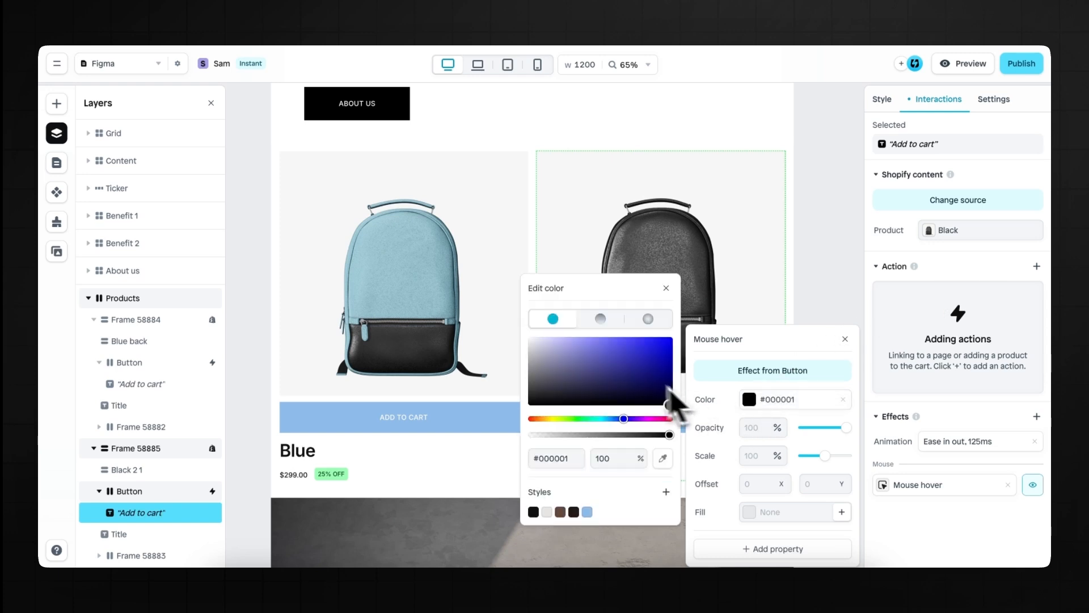
click(666, 289)
click(845, 339)
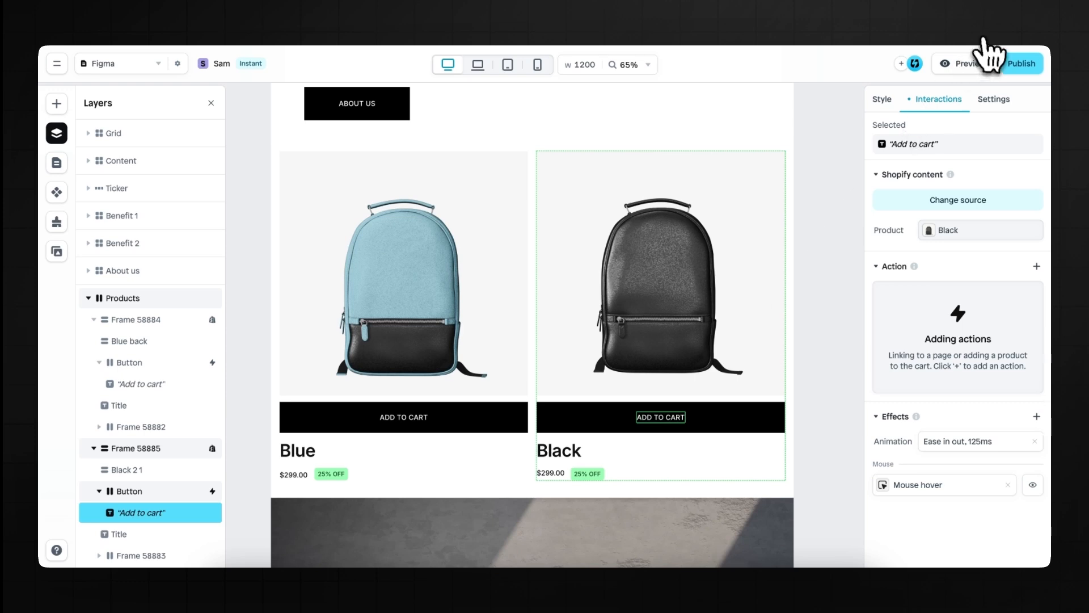
- Preview the page, check the hover effects on both product cards, and return to the editor
click(983, 59)
scroll(851, 303, down, 15)
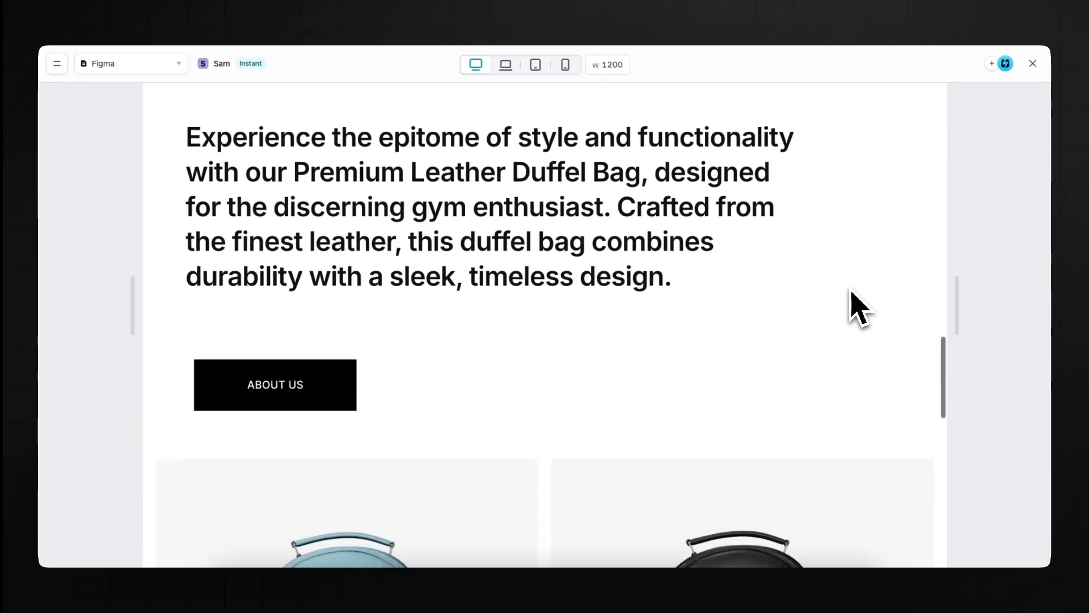
scroll(852, 292, down, 6)
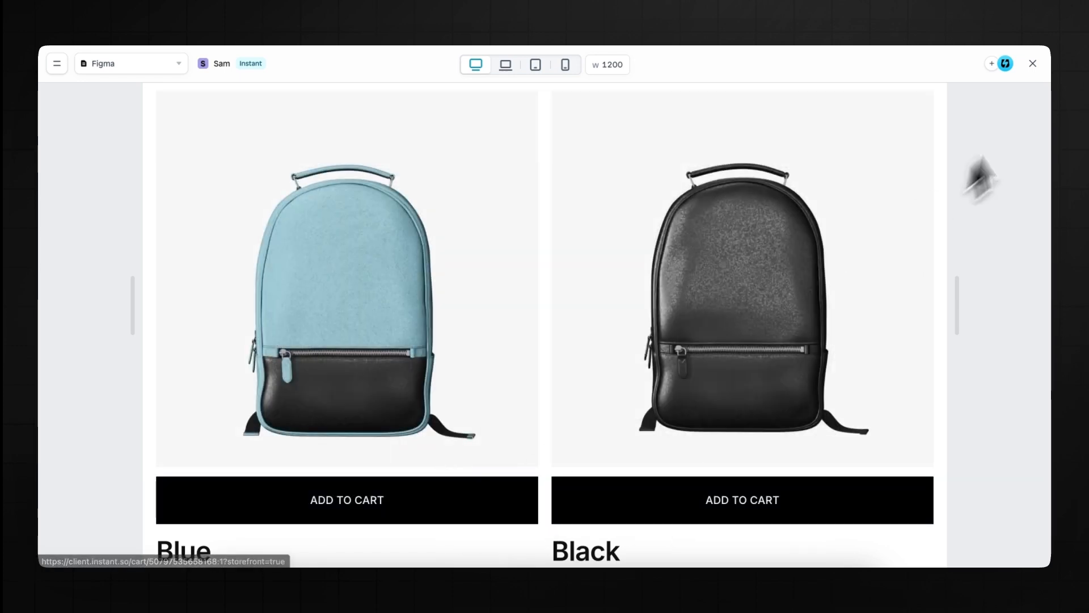
click(1033, 63)
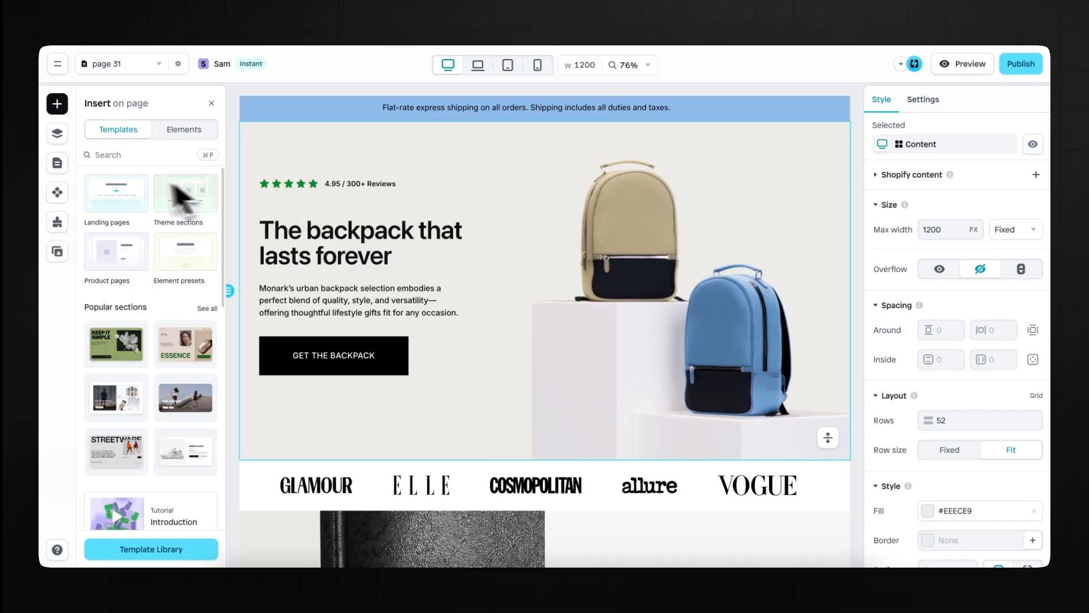
- Rename page 31 to Figma in its page settings and publish it to Shopify
click(57, 163)
scroll(171, 368, down, 5)
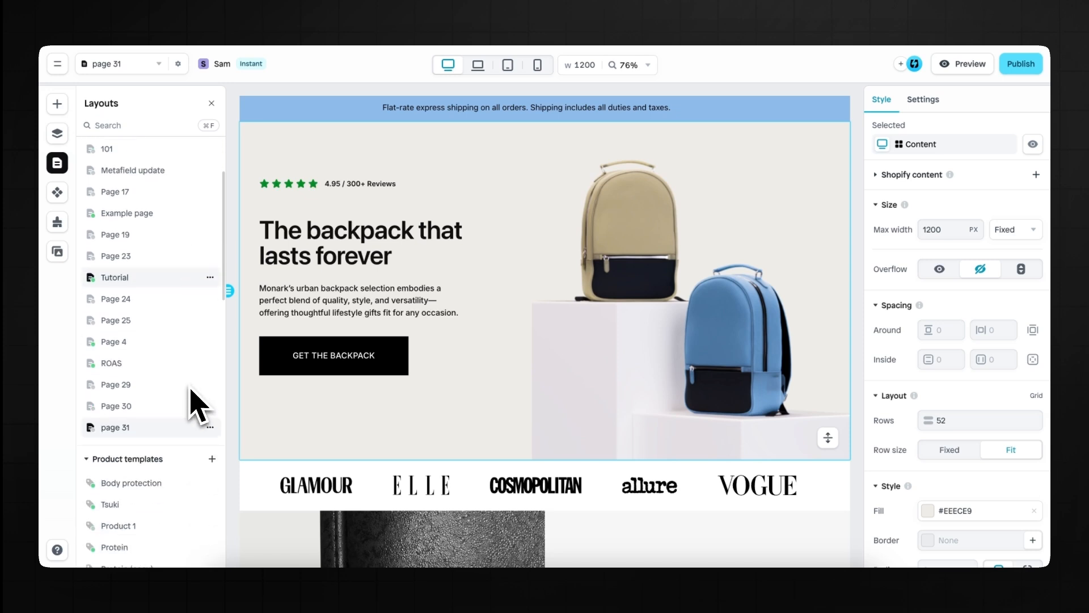
click(210, 371)
click(238, 396)
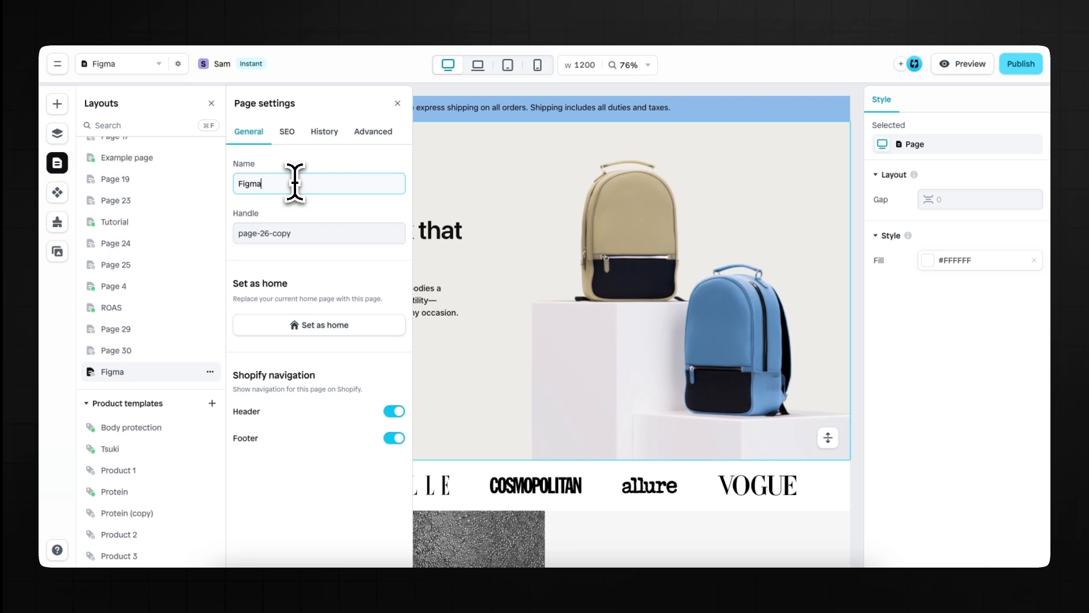
click(397, 103)
click(1026, 66)
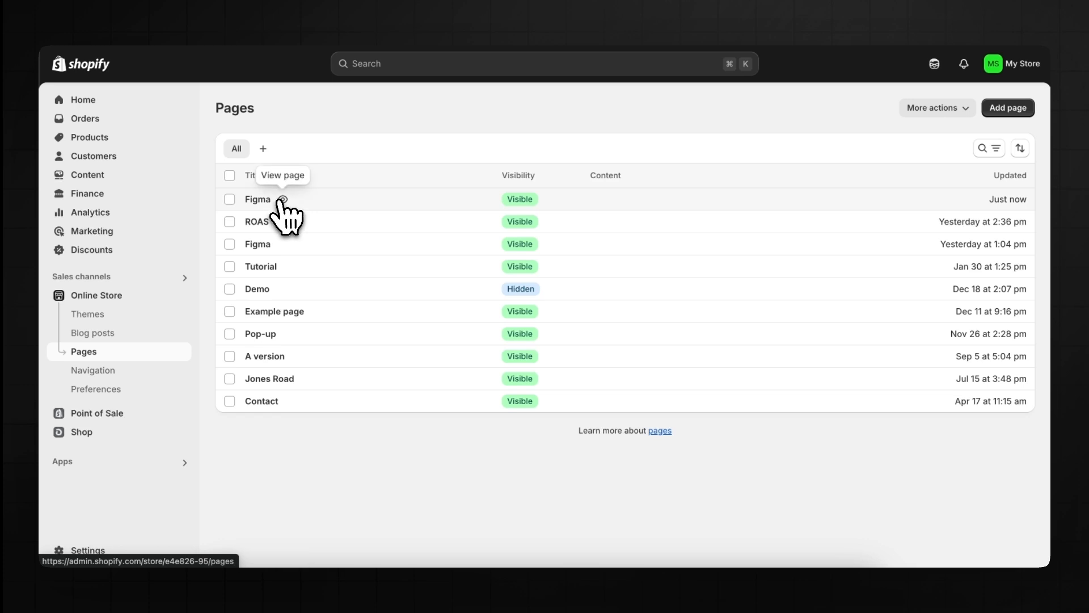
- View the newly published Figma page on the storefront from Shopify's page list and return to the admin
click(283, 199)
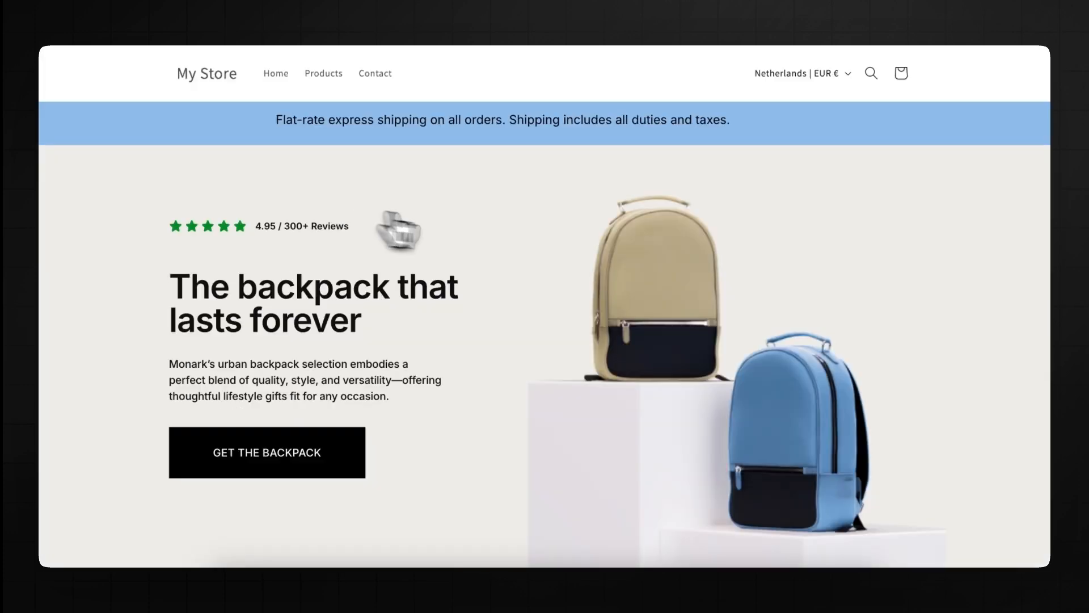
scroll(519, 301, down, 10)
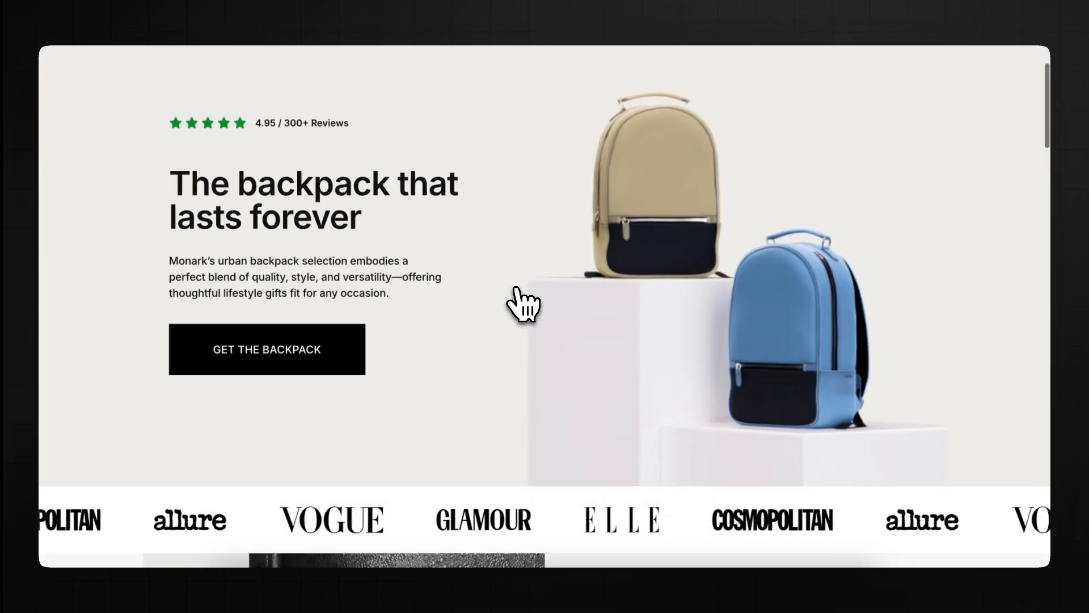
scroll(517, 295, up, 10)
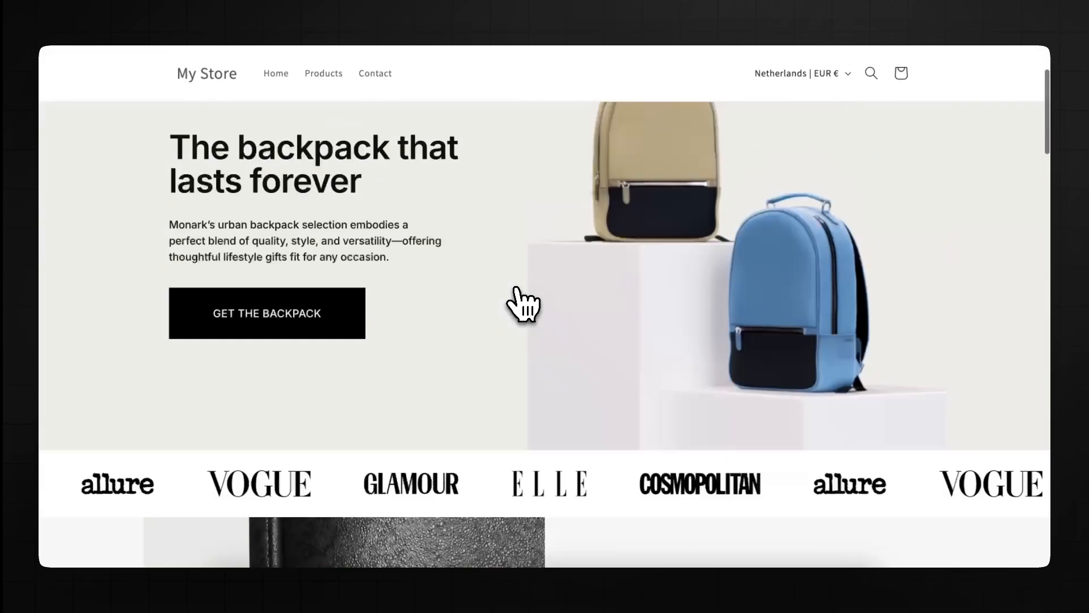
click(645, 2)
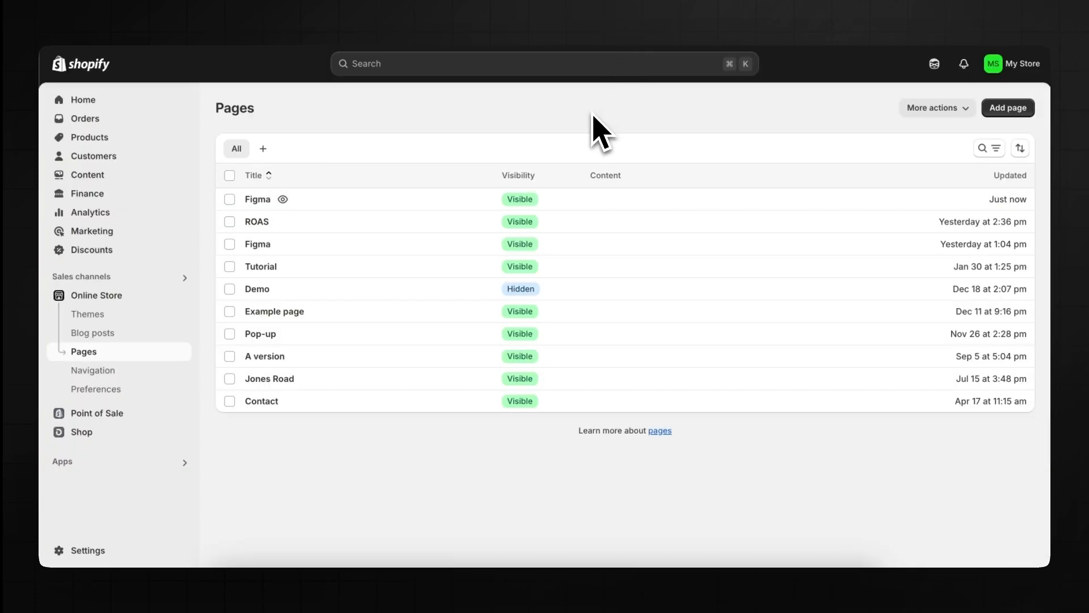
- Open the instant-DaACanrmttQzUBbY page template in the Dawn theme customizer and look through it down to the product cards
click(106, 309)
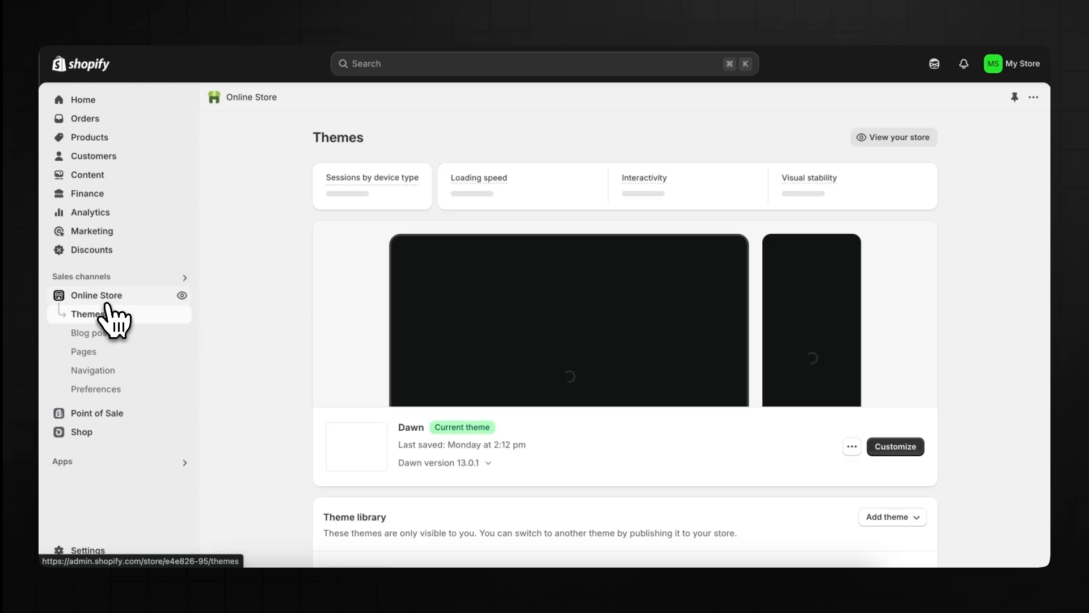
click(908, 447)
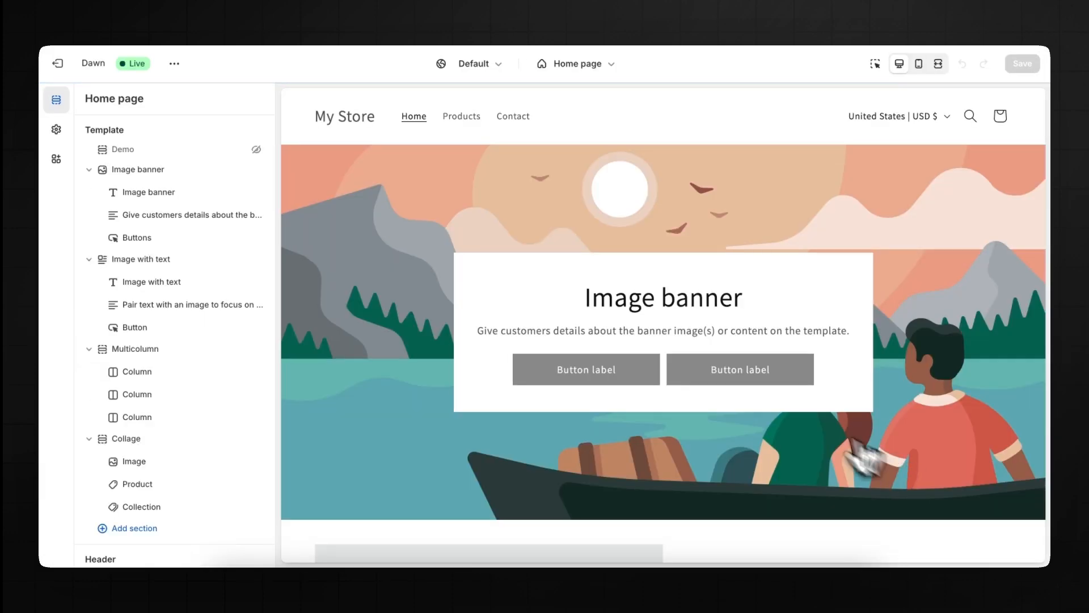
click(604, 66)
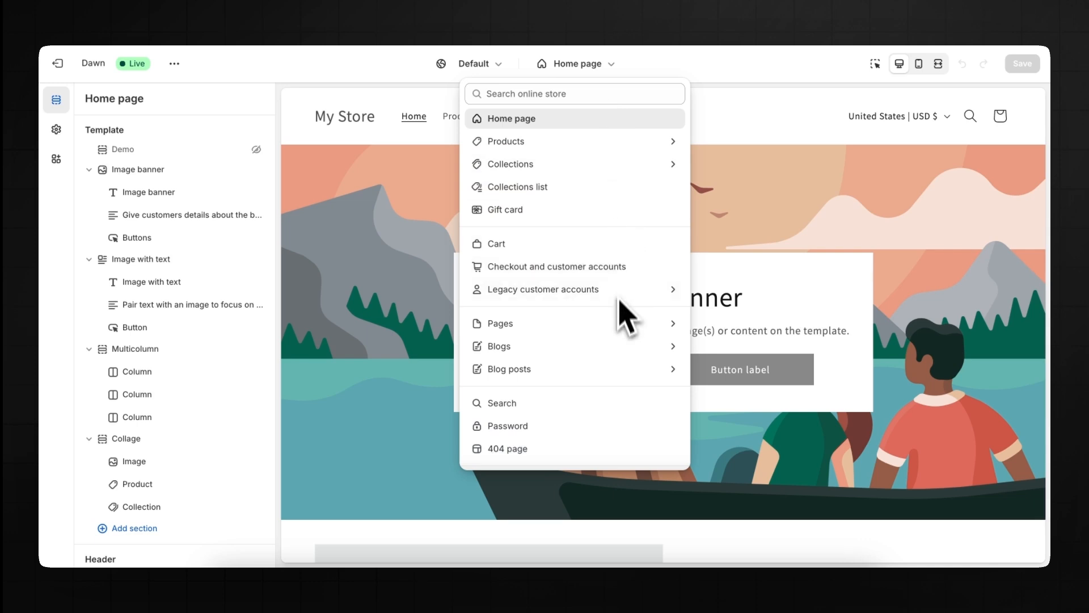
click(622, 324)
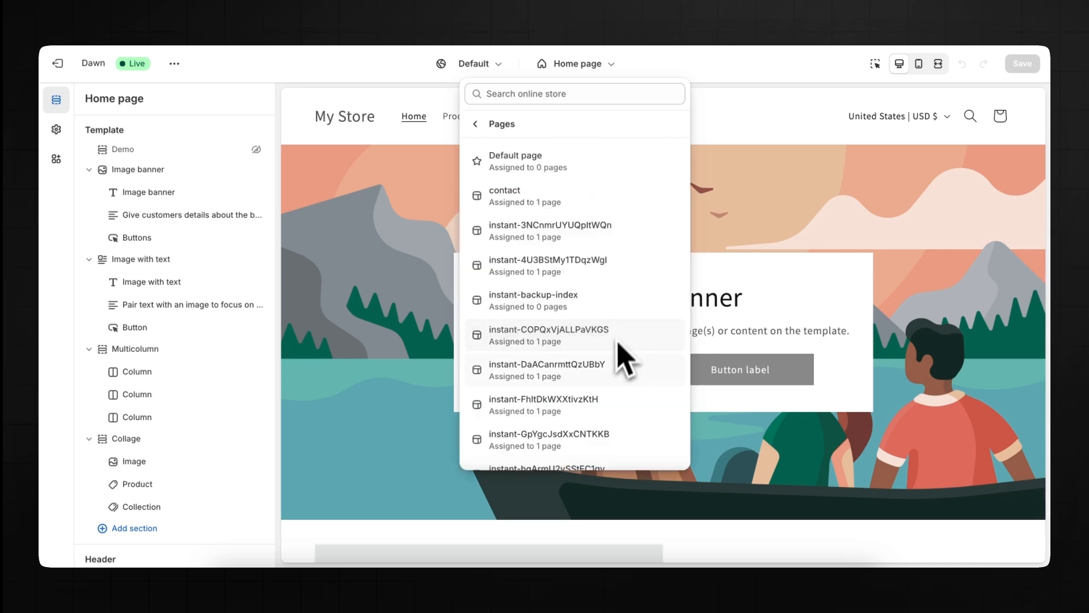
click(606, 373)
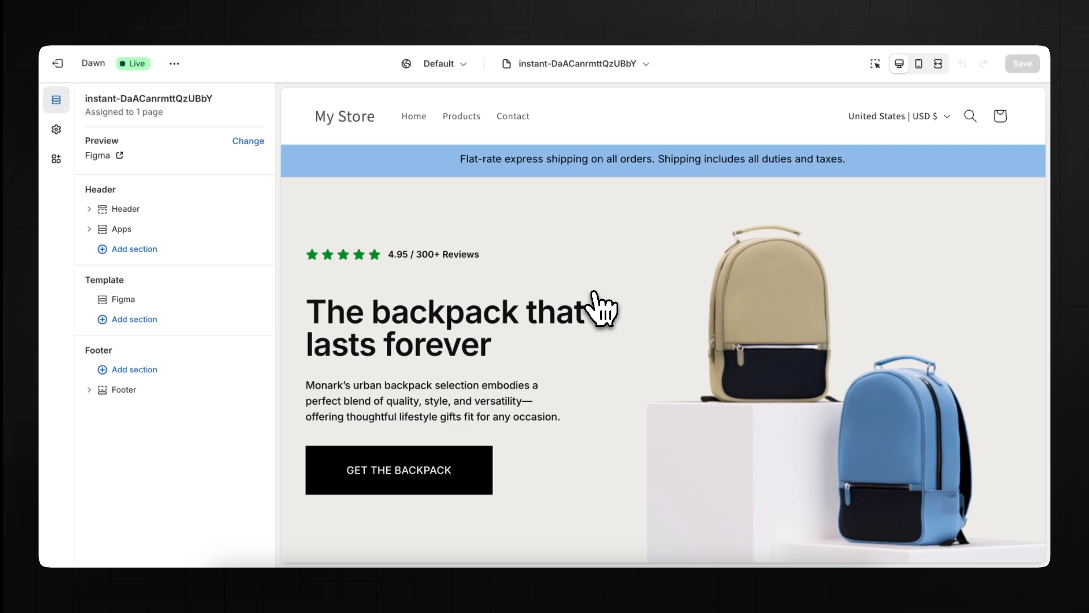
scroll(601, 309, down, 10)
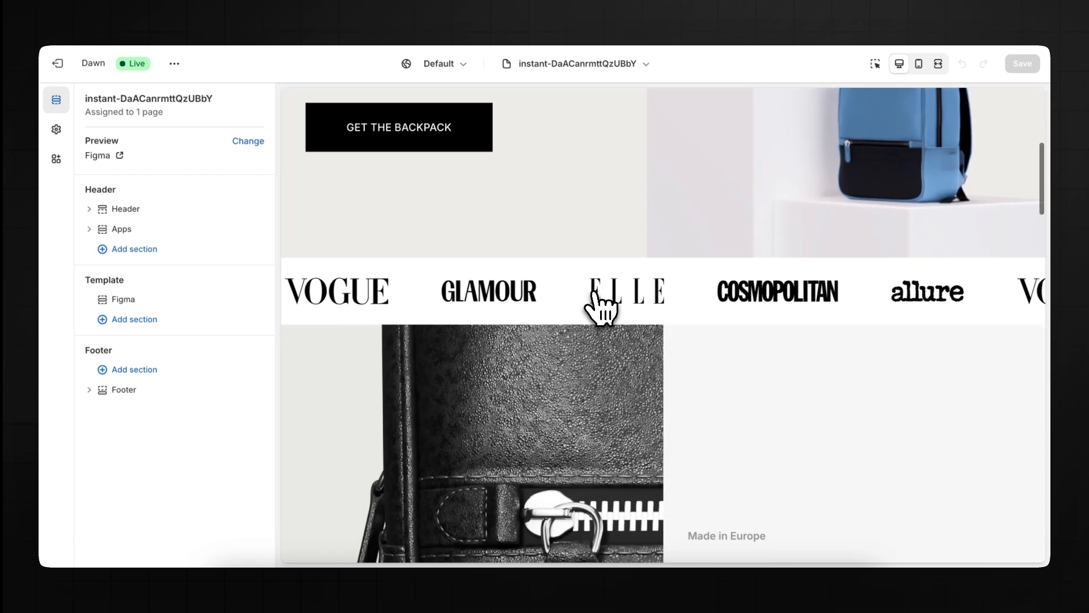
scroll(600, 304, down, 7)
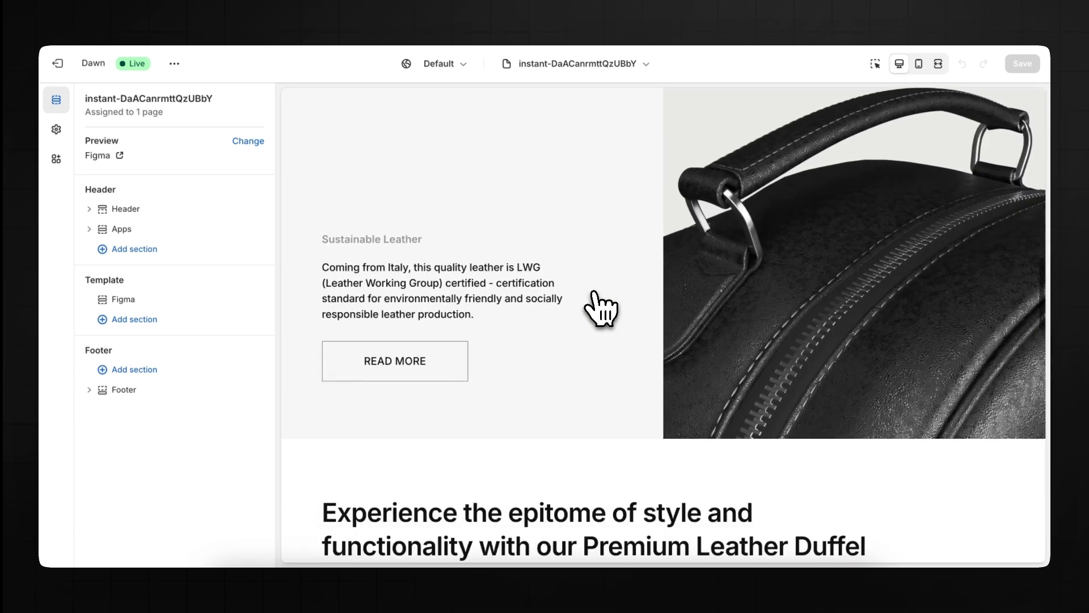
scroll(544, 310, down, 8)
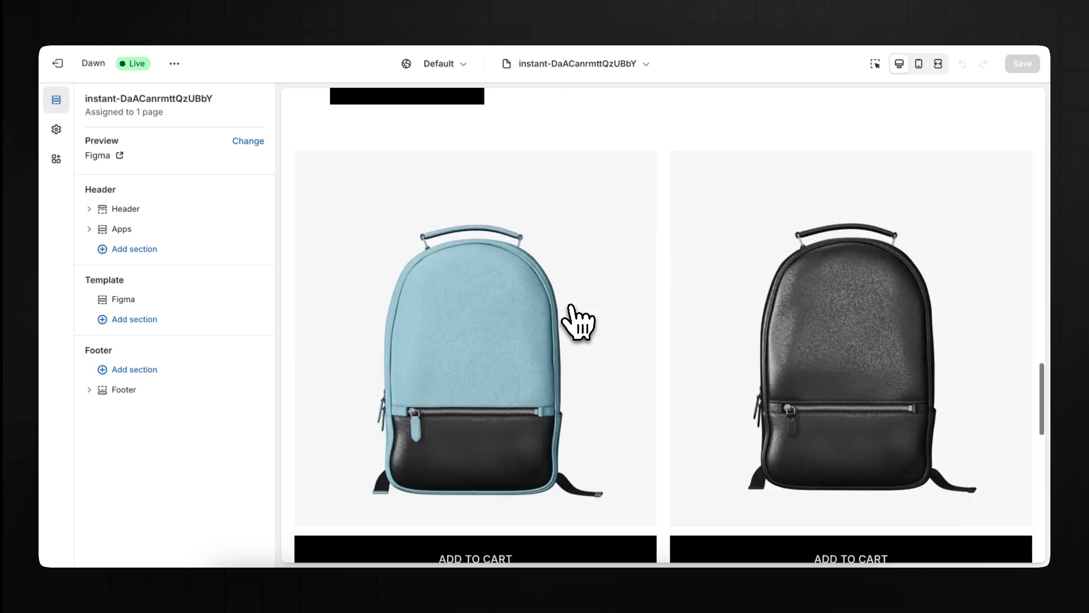
scroll(805, 346, down, 2)
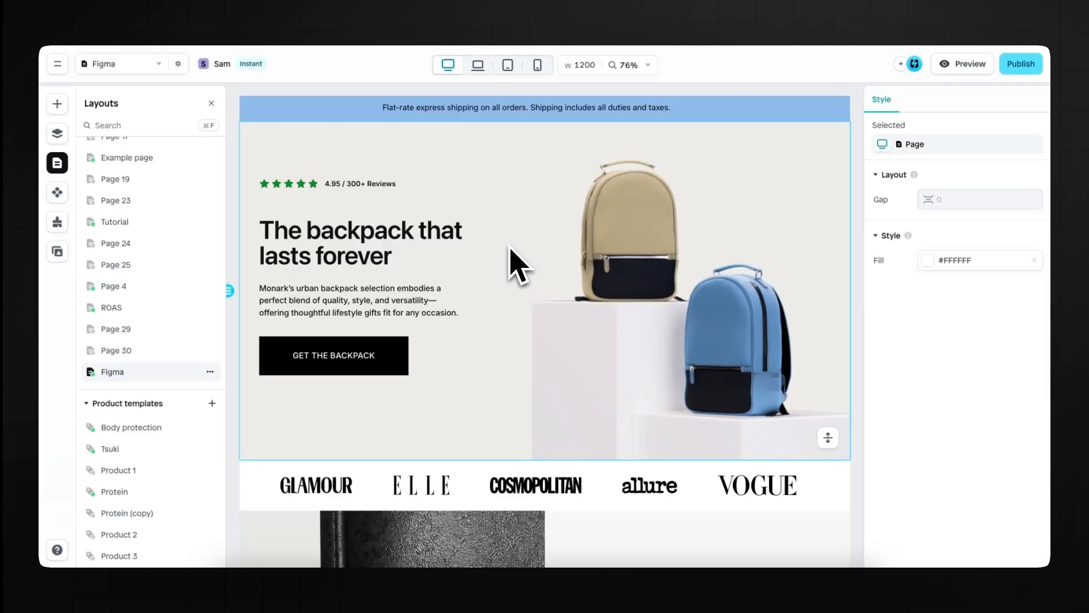
- Back in Instant, save the Figma page's hero Content block as a separate section
click(507, 223)
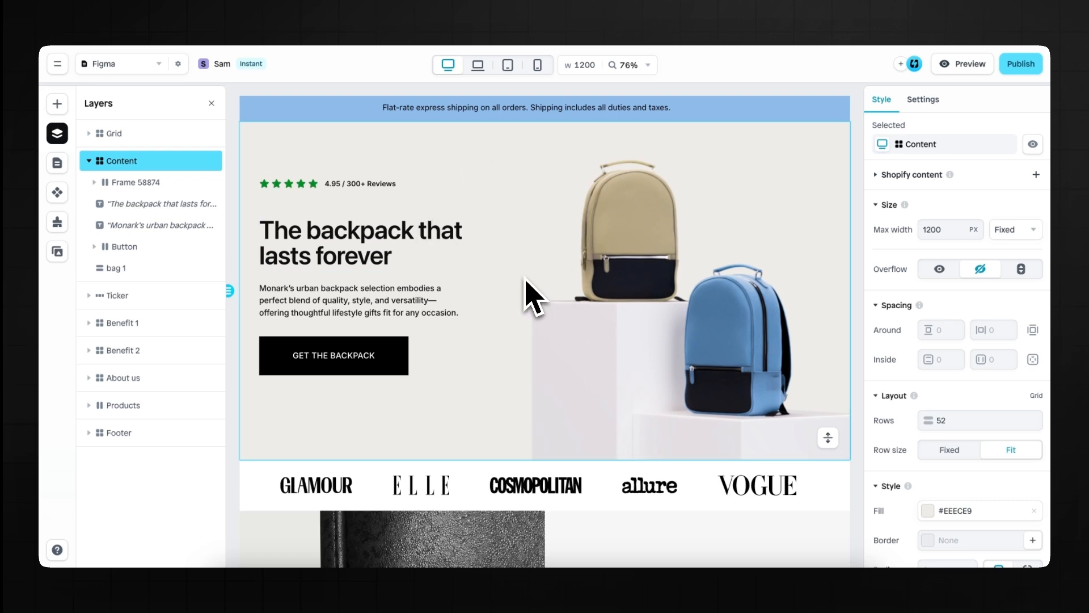
right_click(529, 233)
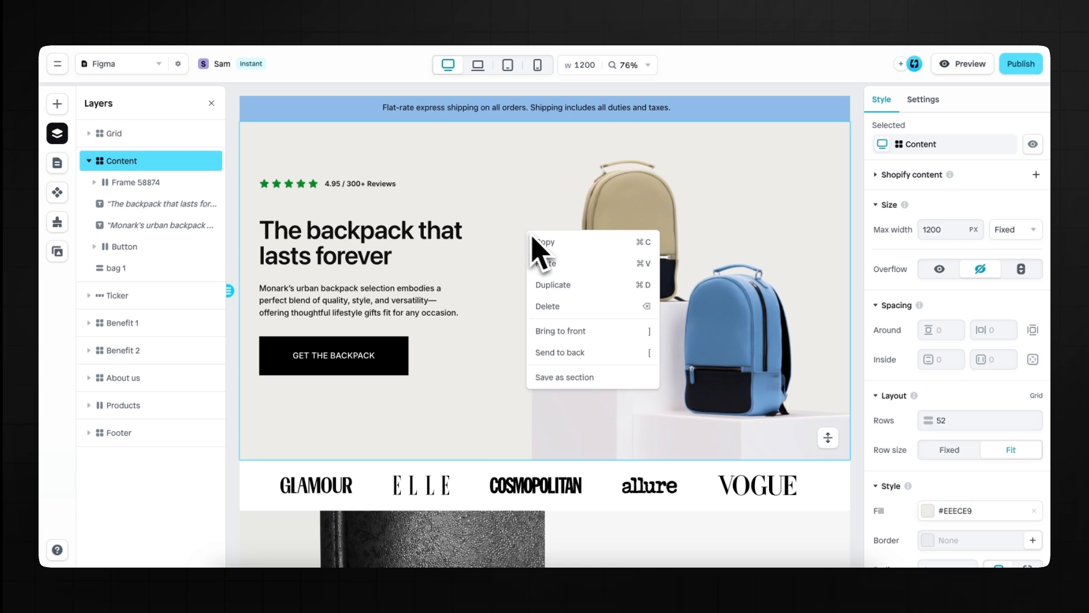
click(620, 377)
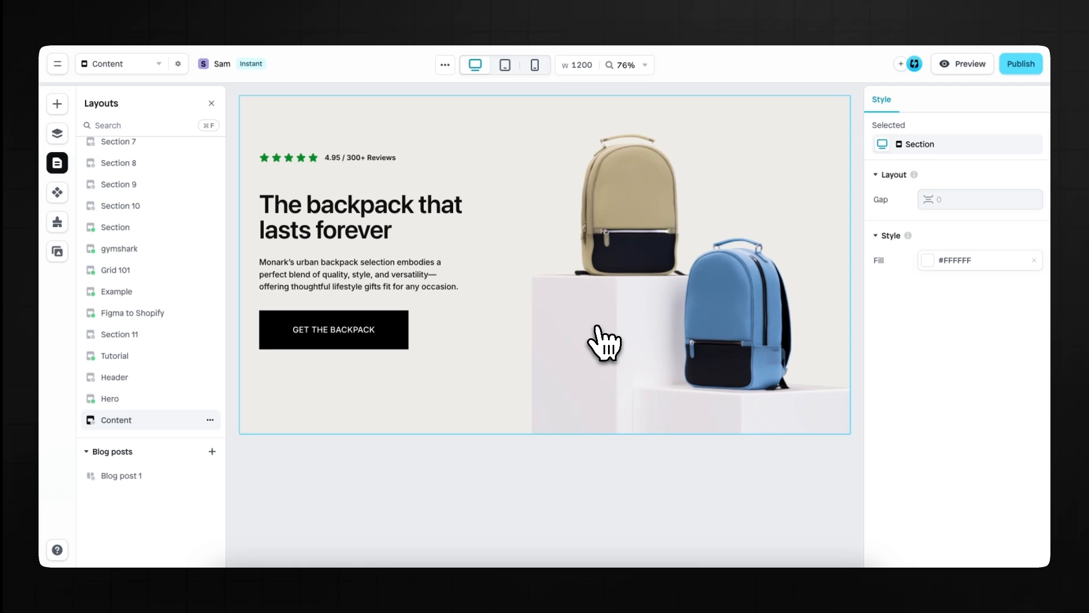
- Rename the Content section to Figma to Shopify in its section settings and publish it
click(210, 420)
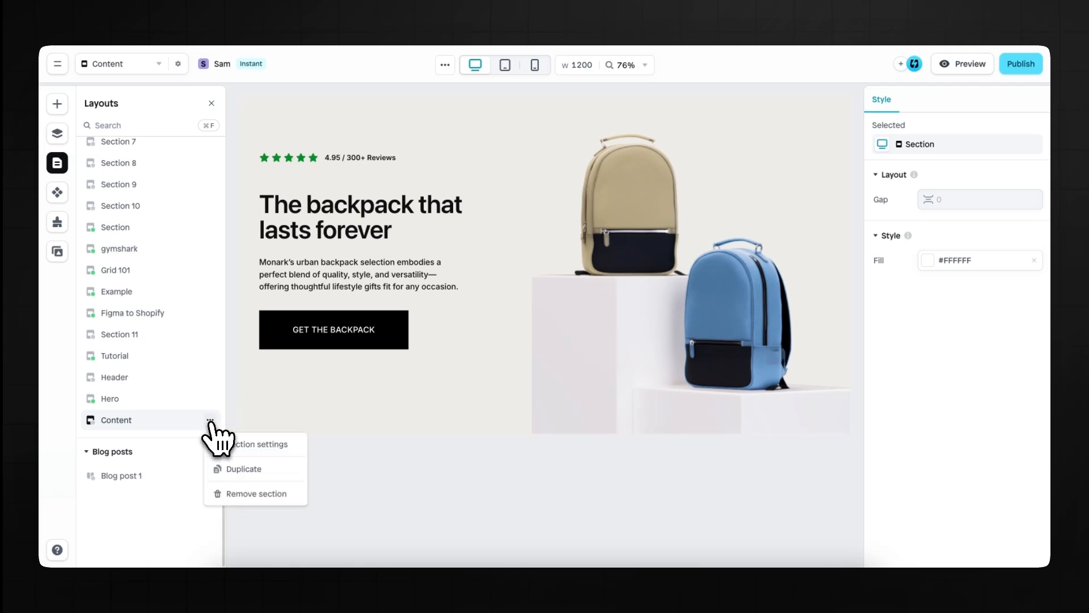
click(244, 444)
text(Fig)
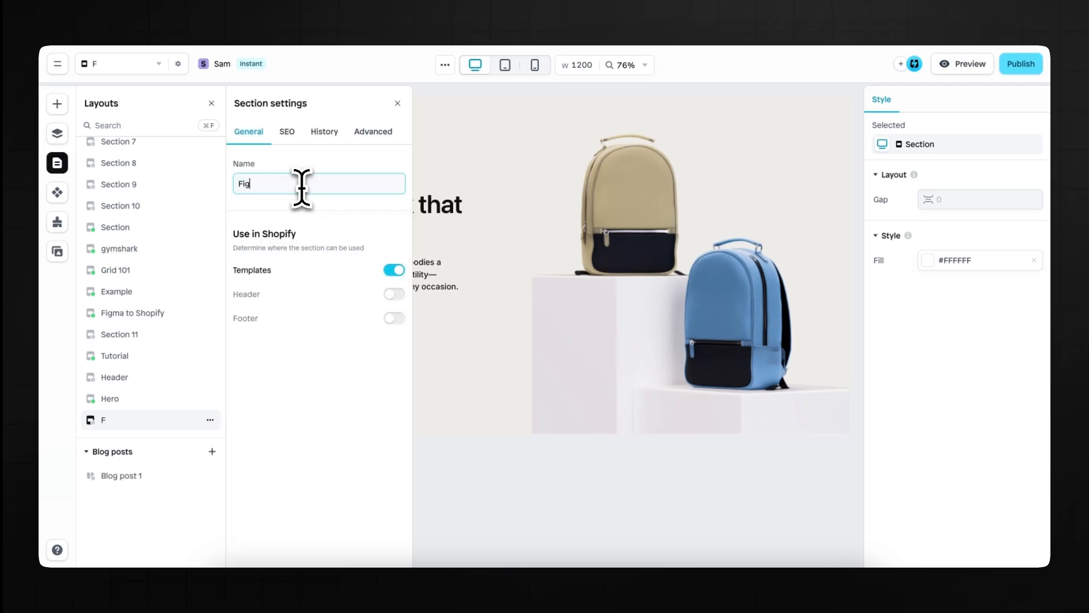
text(ma to Shopify)
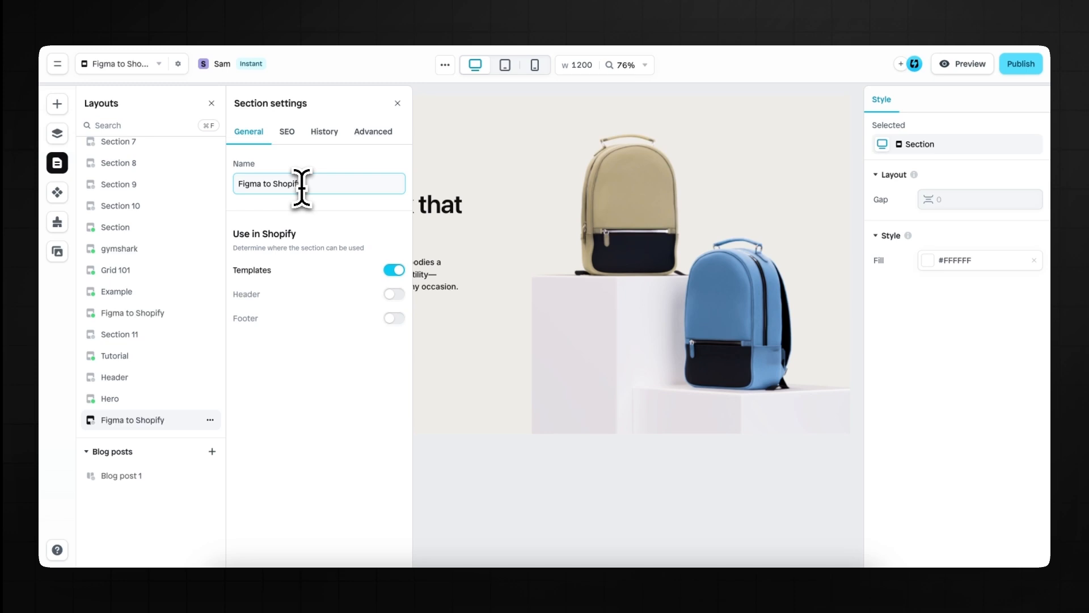
click(412, 116)
click(1021, 65)
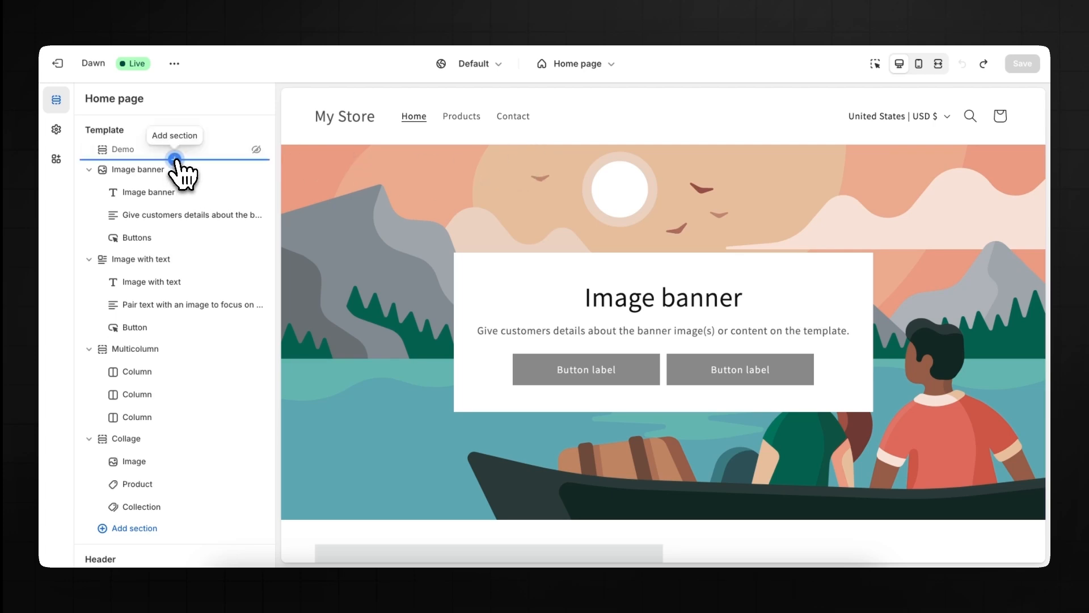
- In the Dawn theme customizer, add the Figma to Shopify section to the Home page template directly above the Image banner
click(175, 158)
text(figma o)
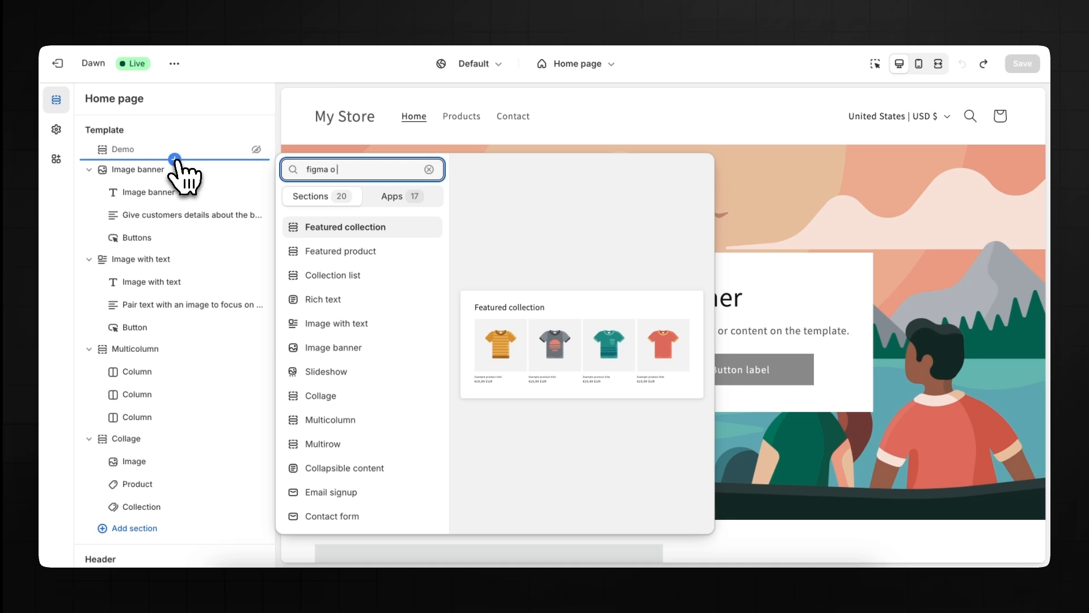
key(BackSpace)
text(to shopf)
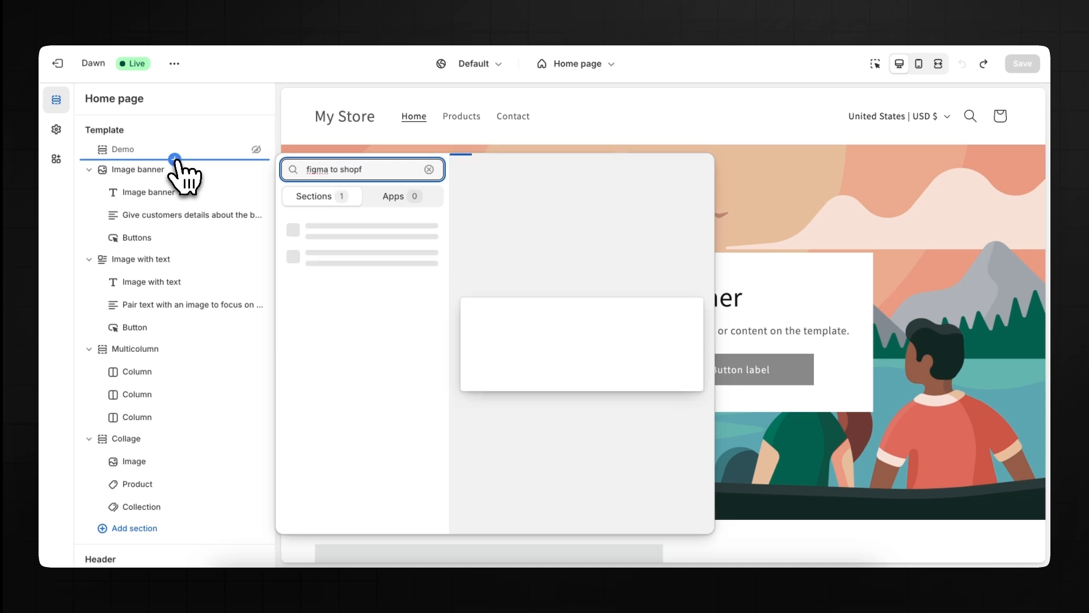
key(BackSpace)
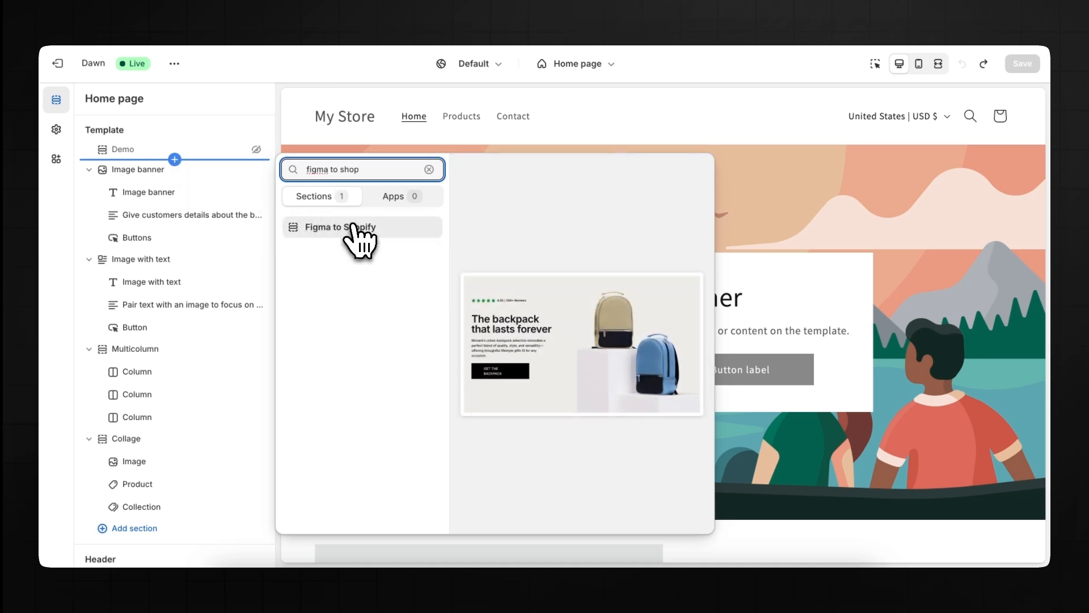
click(355, 227)
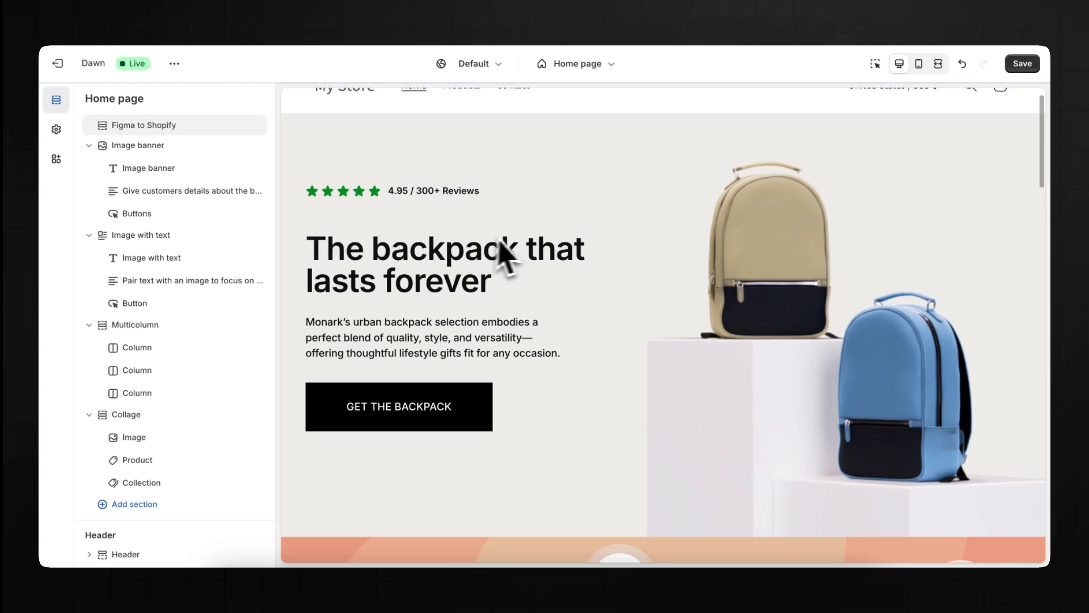
- Open the Figma to Shopify section's settings and look through its editable text and image fields
click(159, 126)
scroll(189, 336, down, 6)
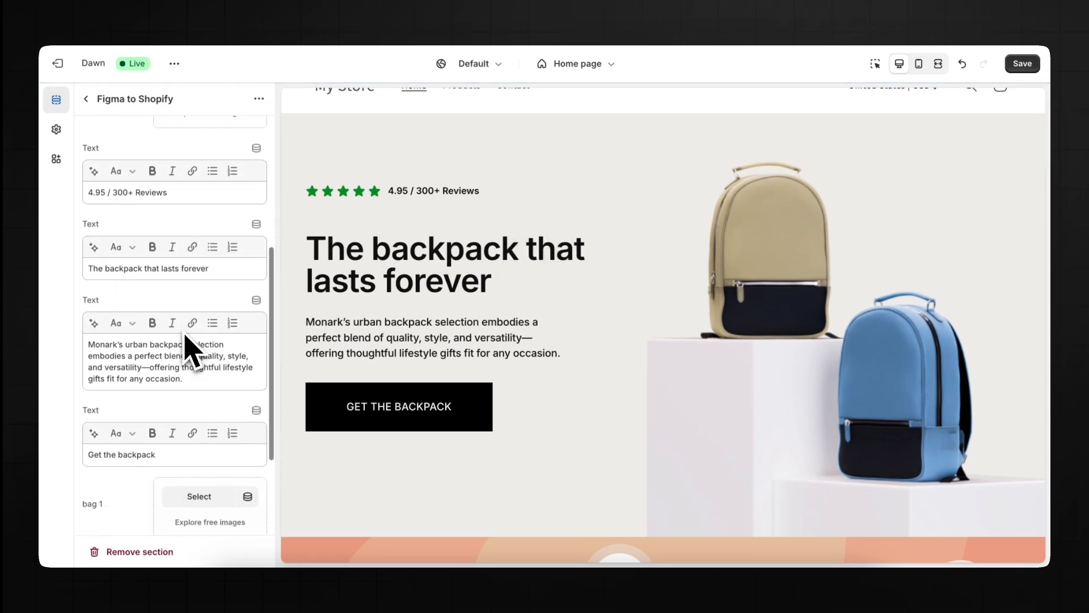
scroll(190, 335, down, 1)
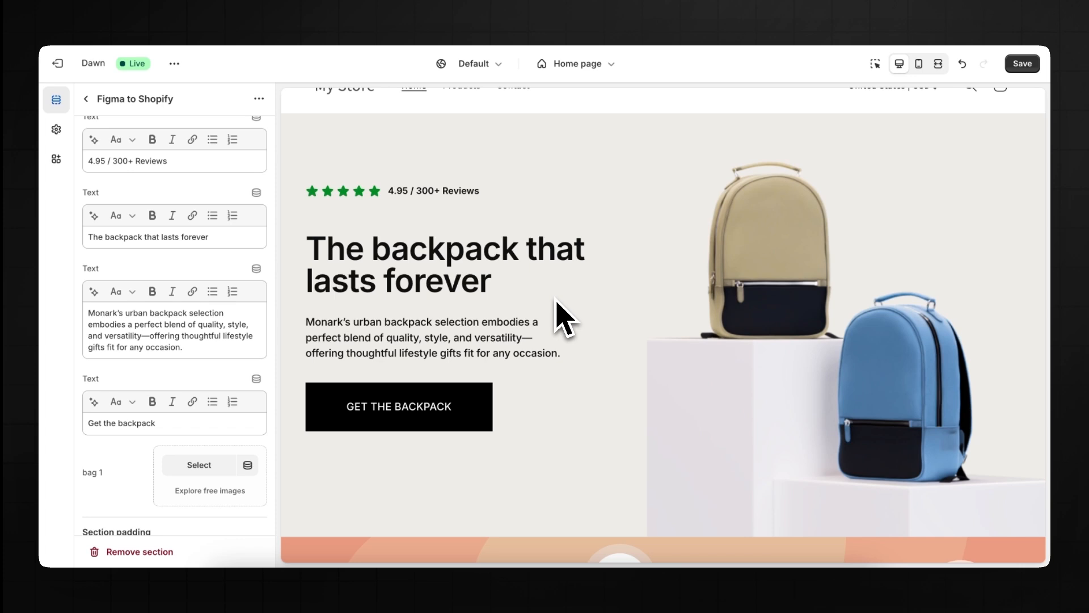